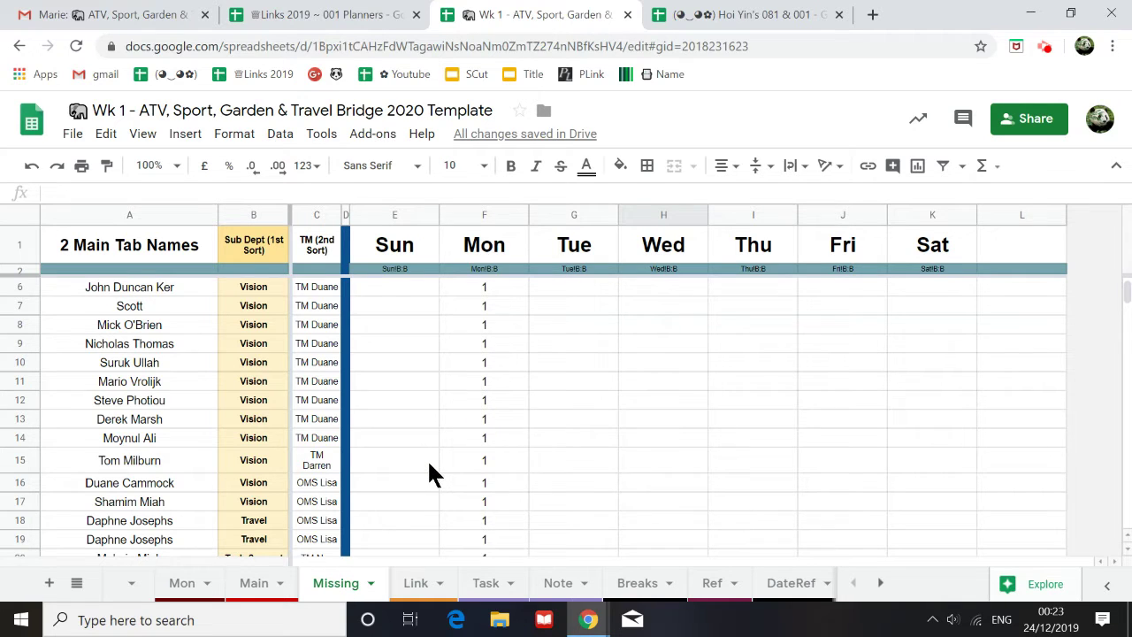
Step: Enter 1 as the Mon flag for the four Task staff in F22:F25
scroll(427, 458, "down", 4)
left_click(500, 386)
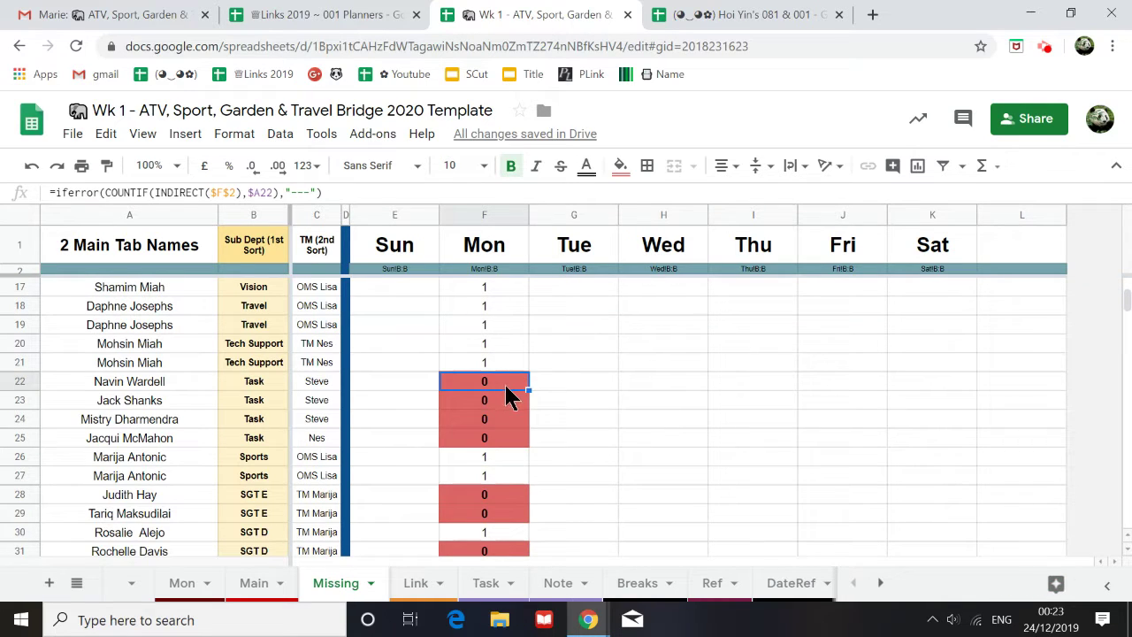
type("1")
key("Return")
type("1")
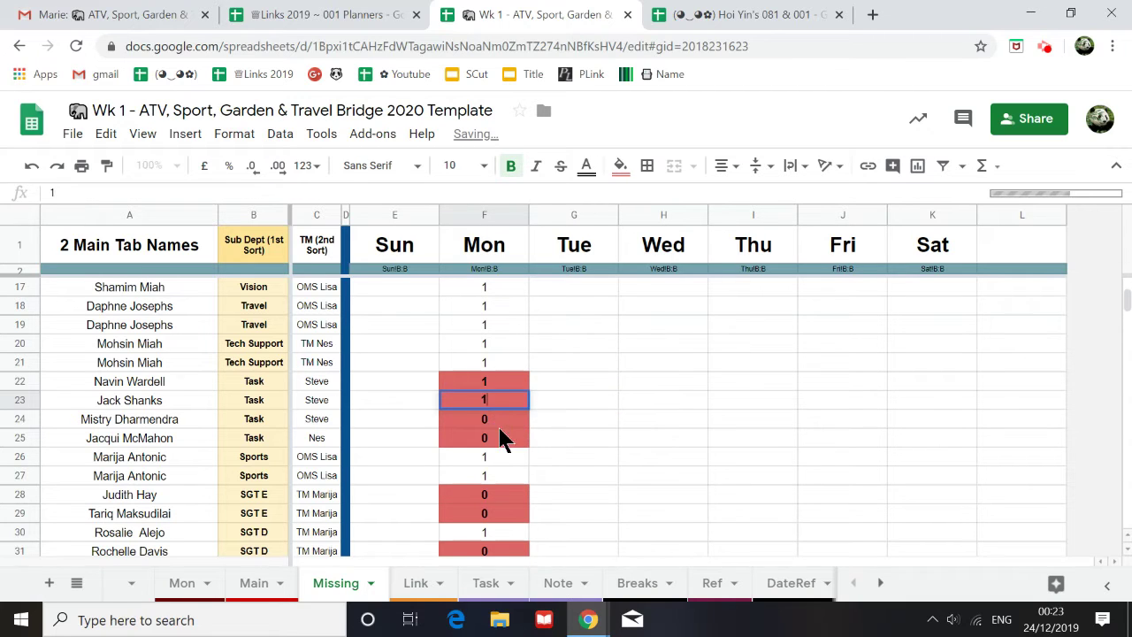
key("Return")
type("1")
key("Return")
type("1")
left_click(564, 431)
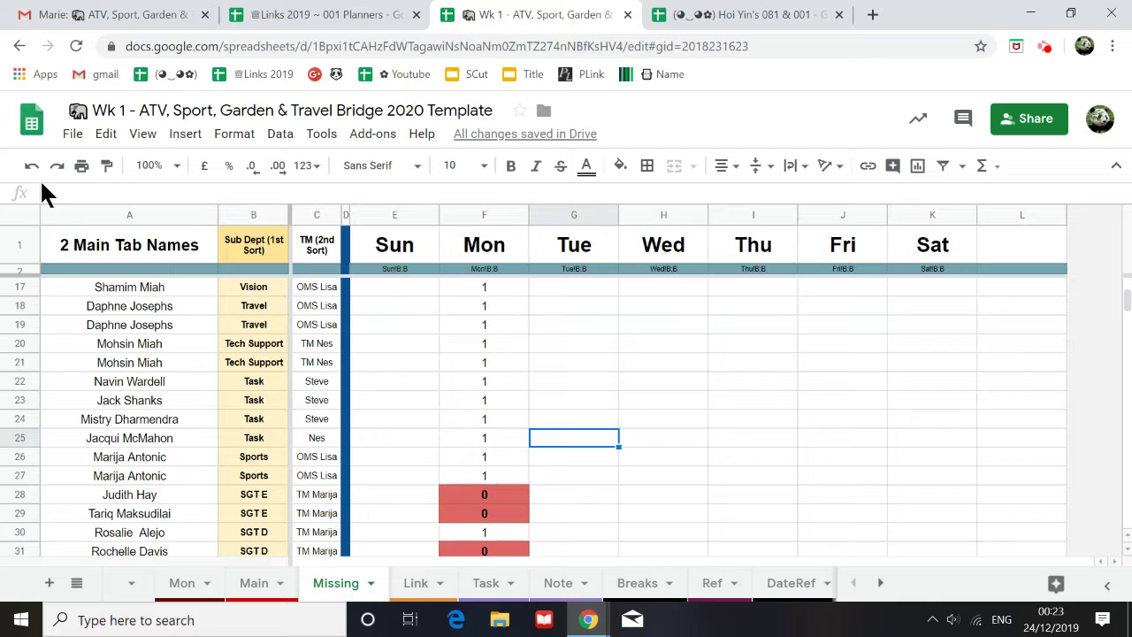
Step: Fill F21's Mon COUNTIF formula down to F26 so rows 22–25 flag 0 again
left_click(504, 363)
left_click_drag(531, 374, 568, 457)
left_click(573, 420)
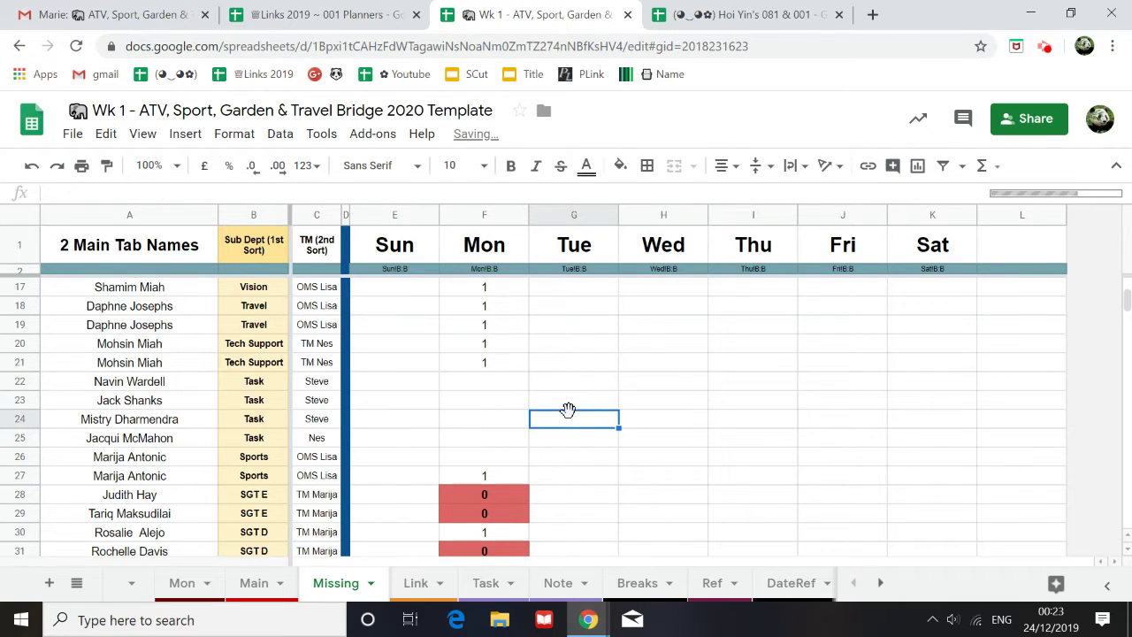
scroll(571, 415, "up", 1)
scroll(568, 416, "down", 2)
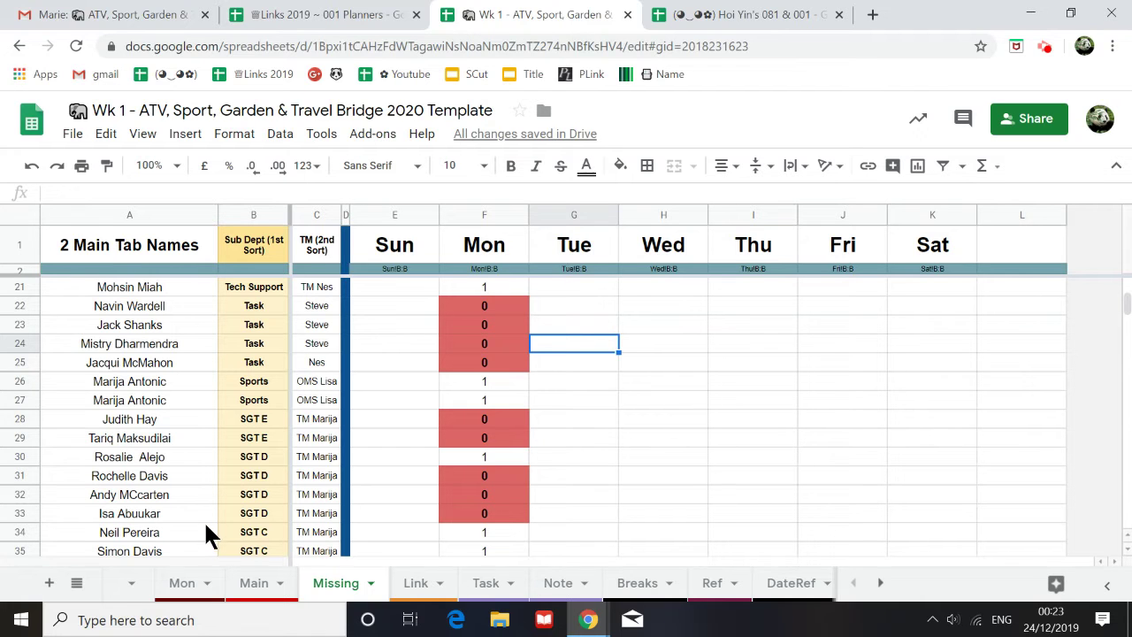
left_click(182, 584)
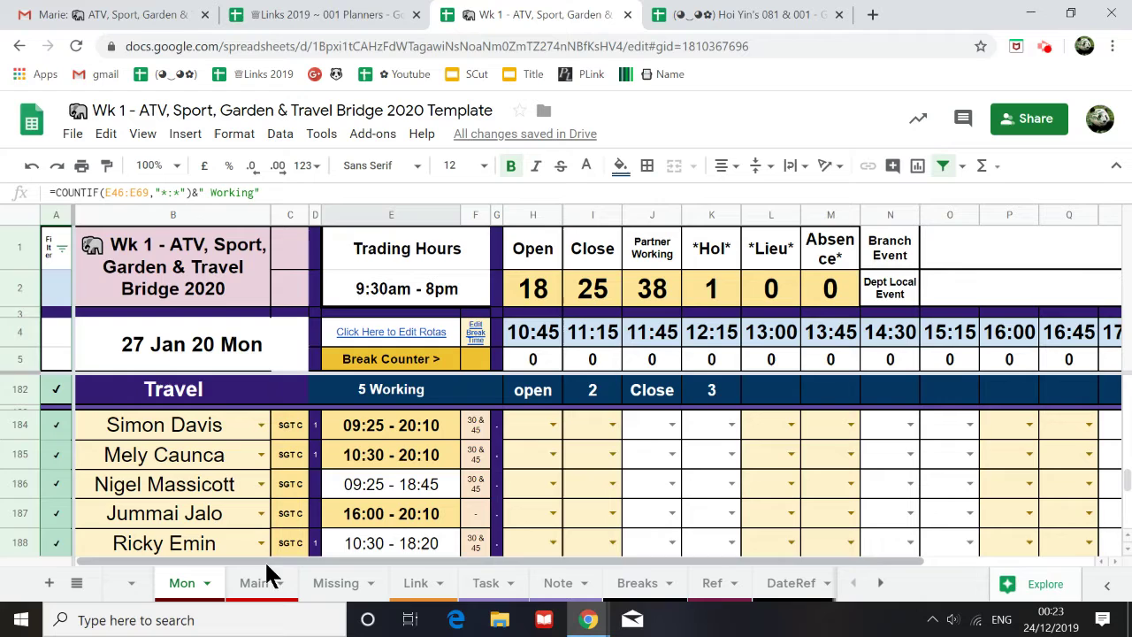
left_click(336, 584)
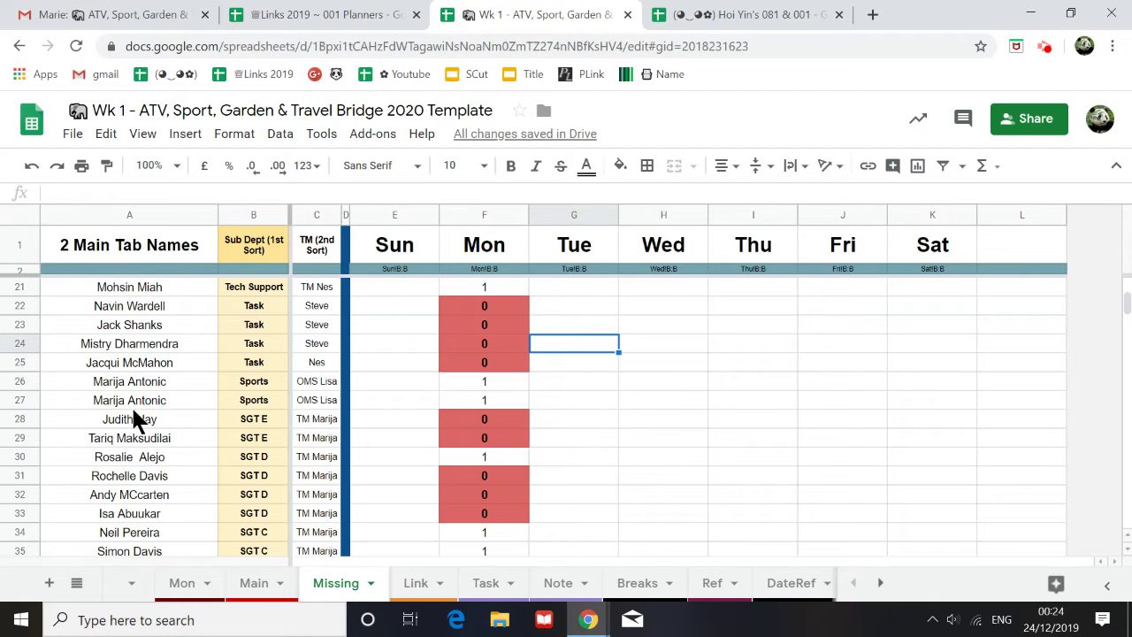
scroll(127, 326, "up", 5)
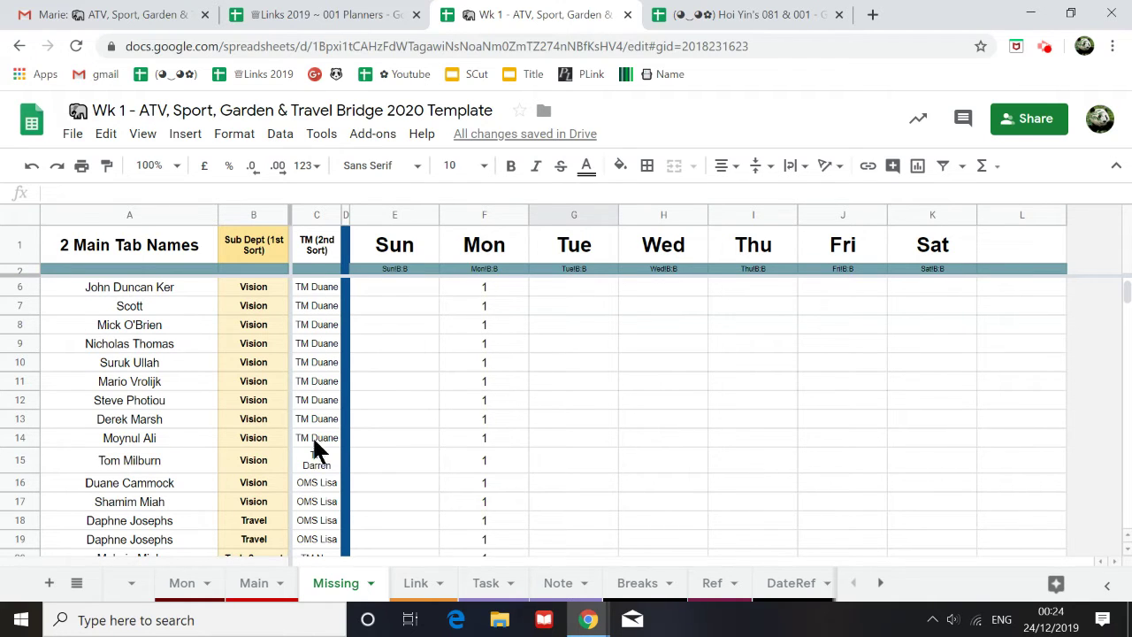
scroll(308, 449, "down", 4)
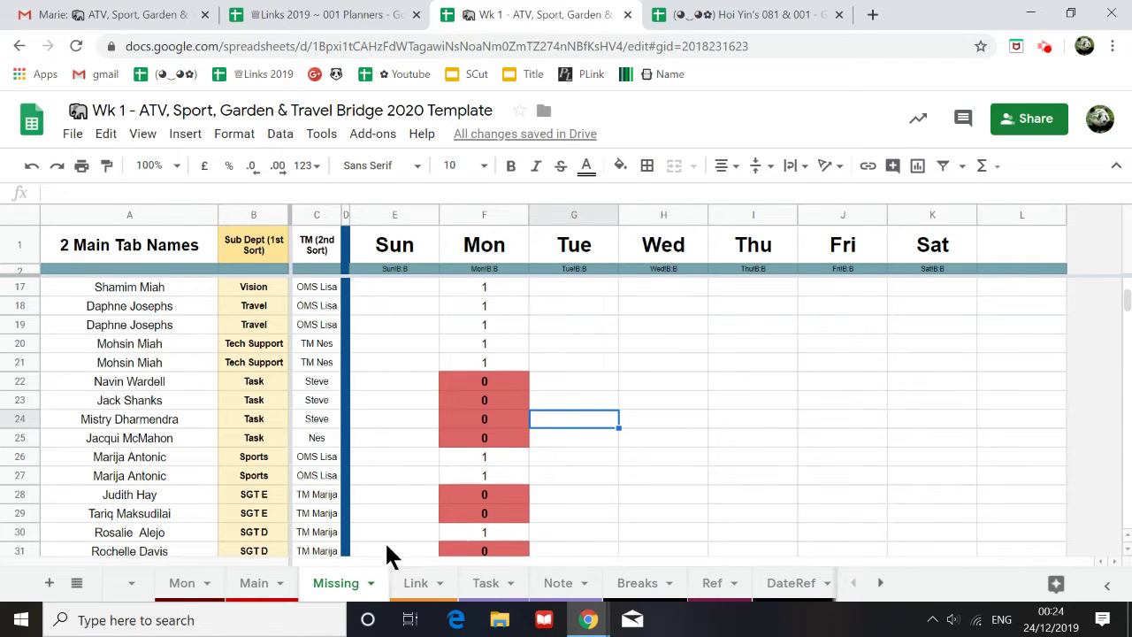
Step: Look over the Mon and Main sheets, then return to the Missing sheet
left_click(182, 585)
scroll(141, 469, "down", 5)
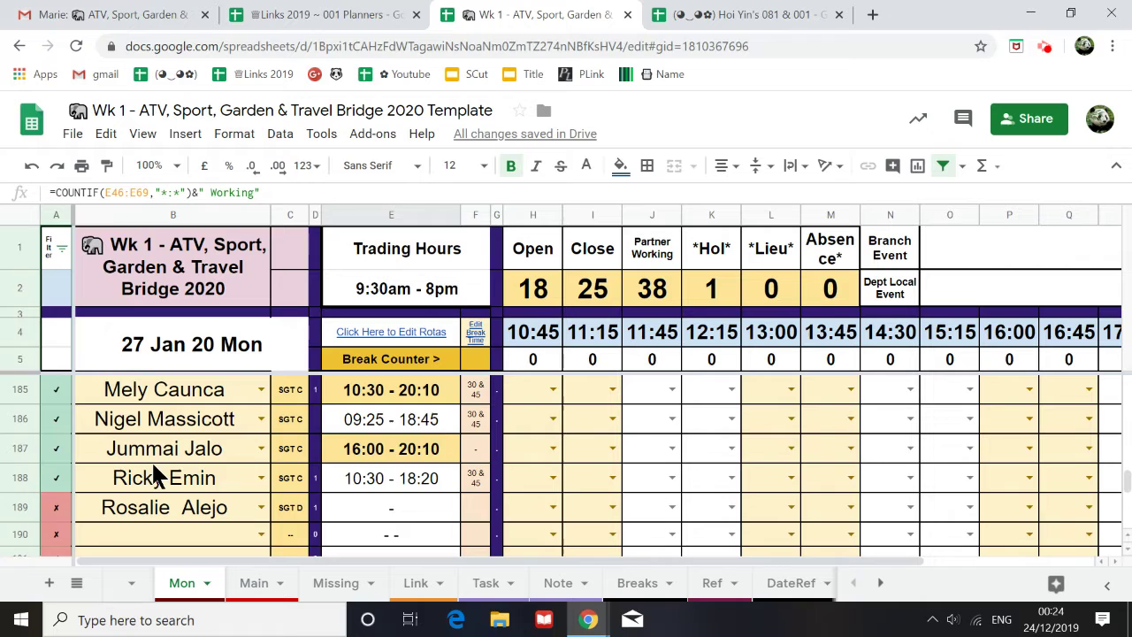
scroll(159, 460, "down", 1)
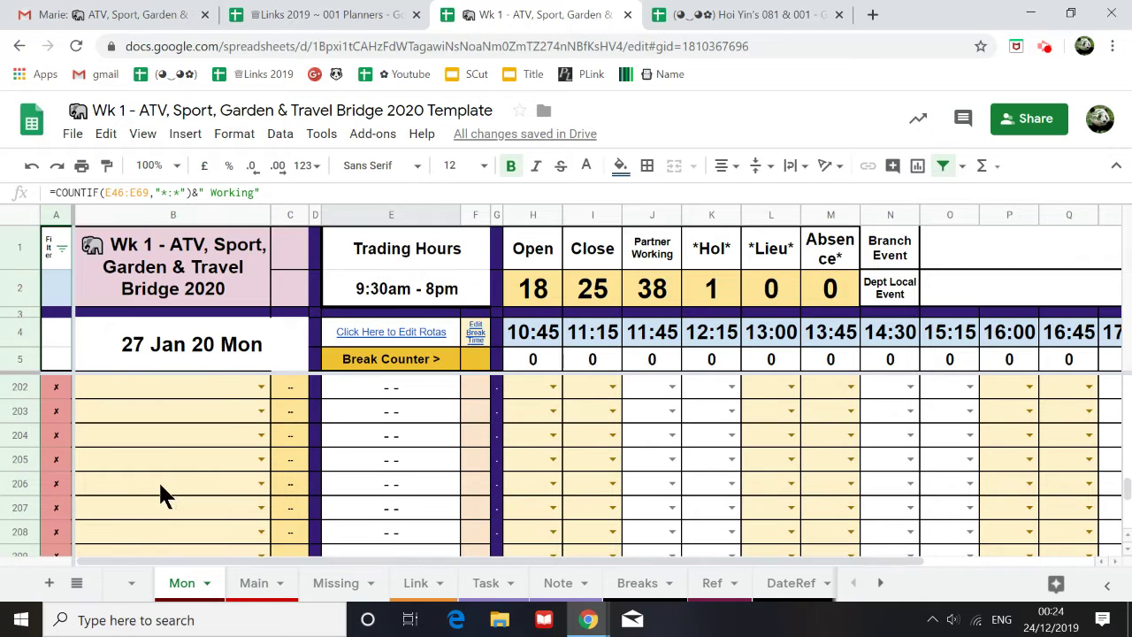
left_click(263, 591)
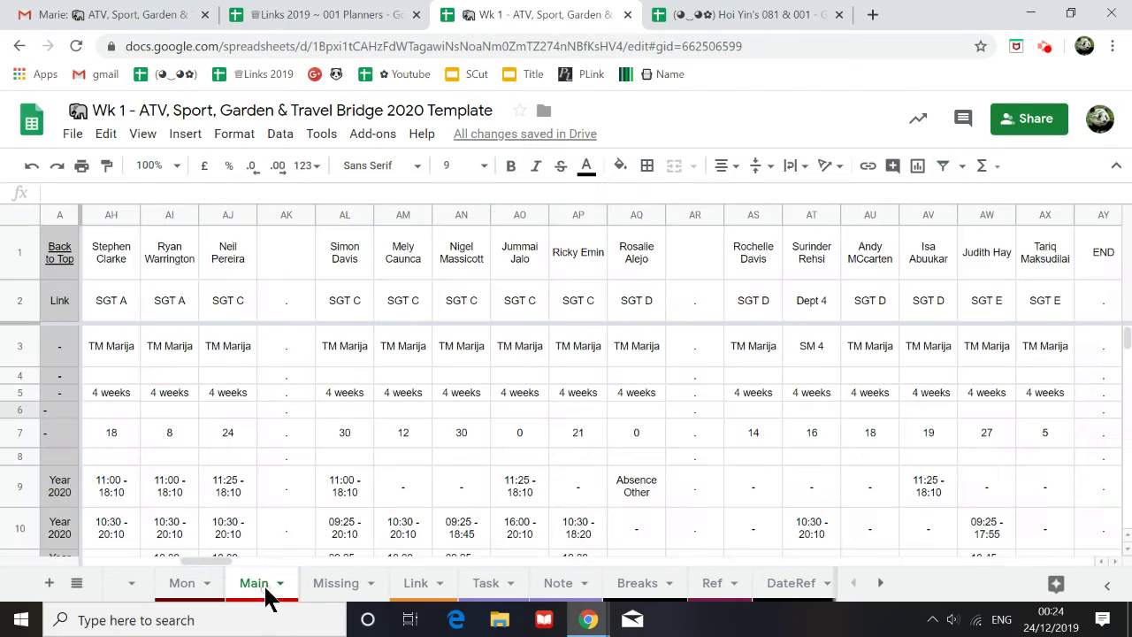
left_click(332, 584)
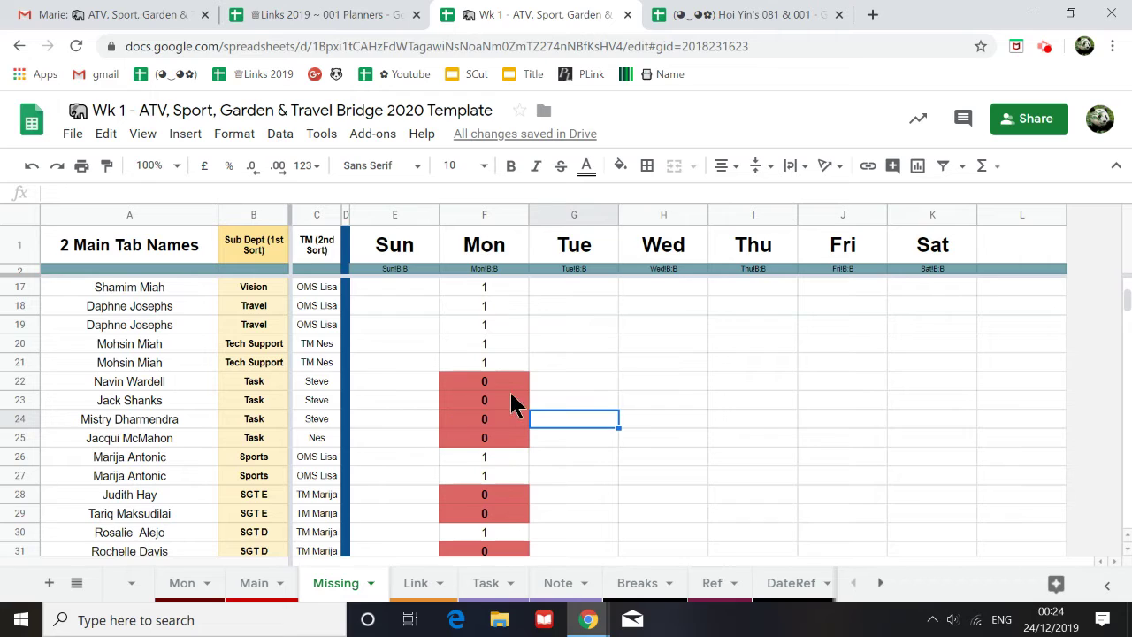
Step: Inspect the Task staff rows and the three SGT D missing flags on the Missing tab
left_click(122, 387)
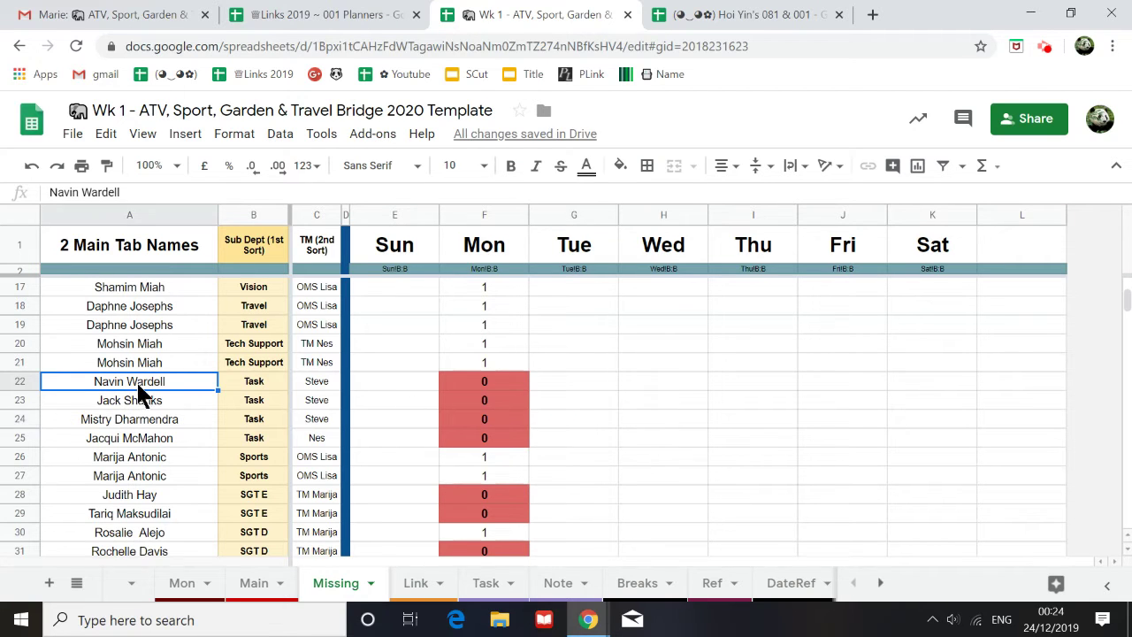
left_click(256, 388)
left_click_drag(262, 420, 253, 458)
scroll(221, 453, "down", 1)
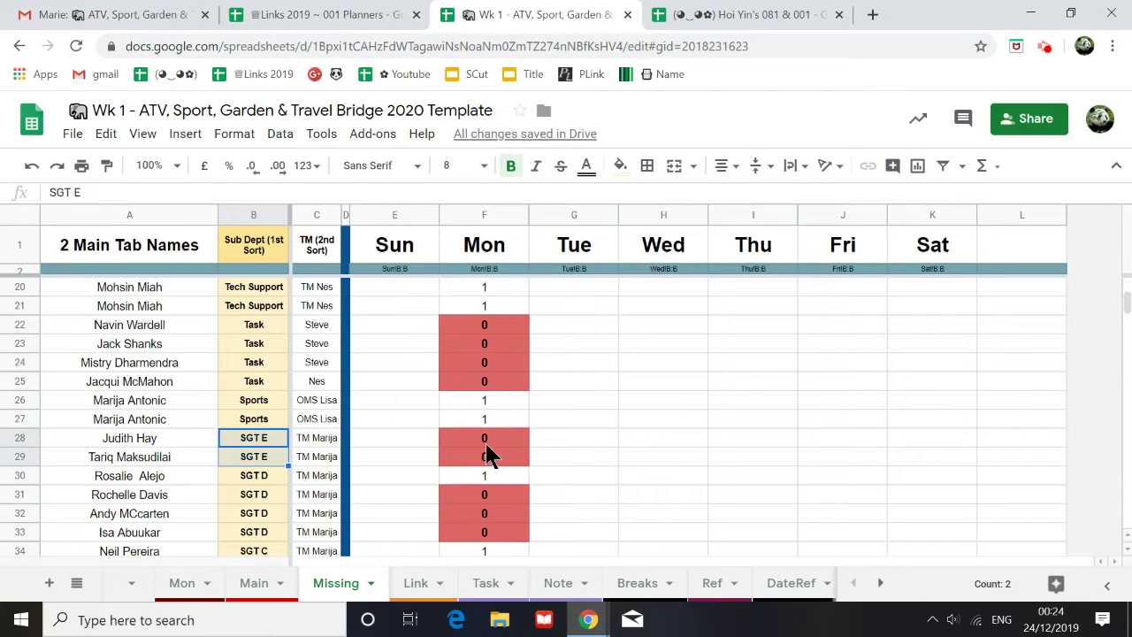
scroll(478, 453, "down", 1)
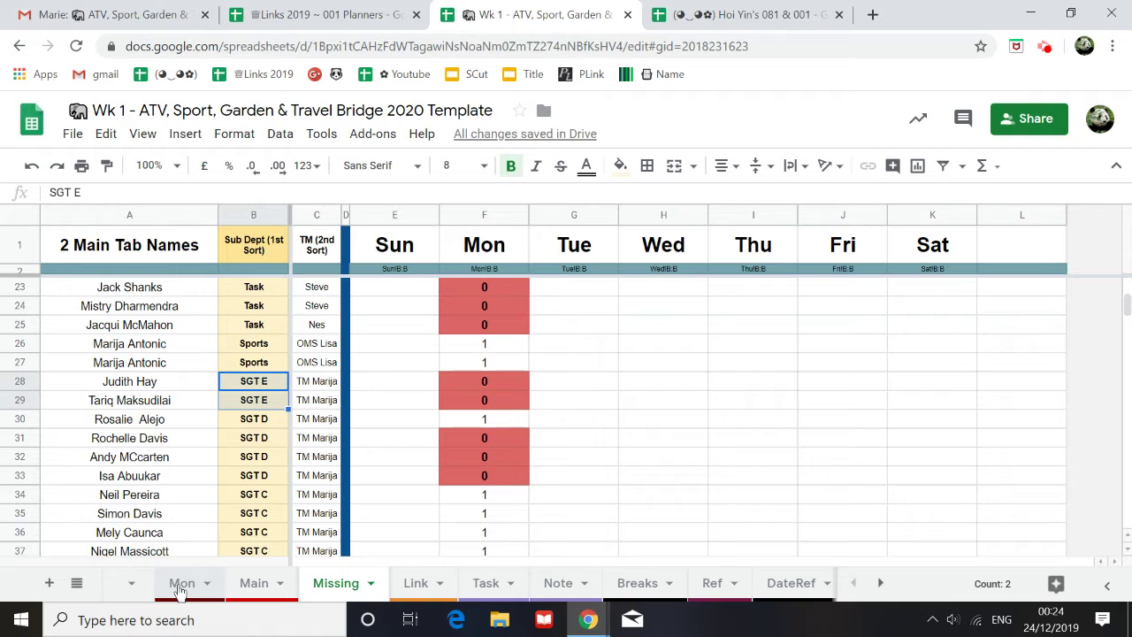
scroll(199, 485, "down", 1)
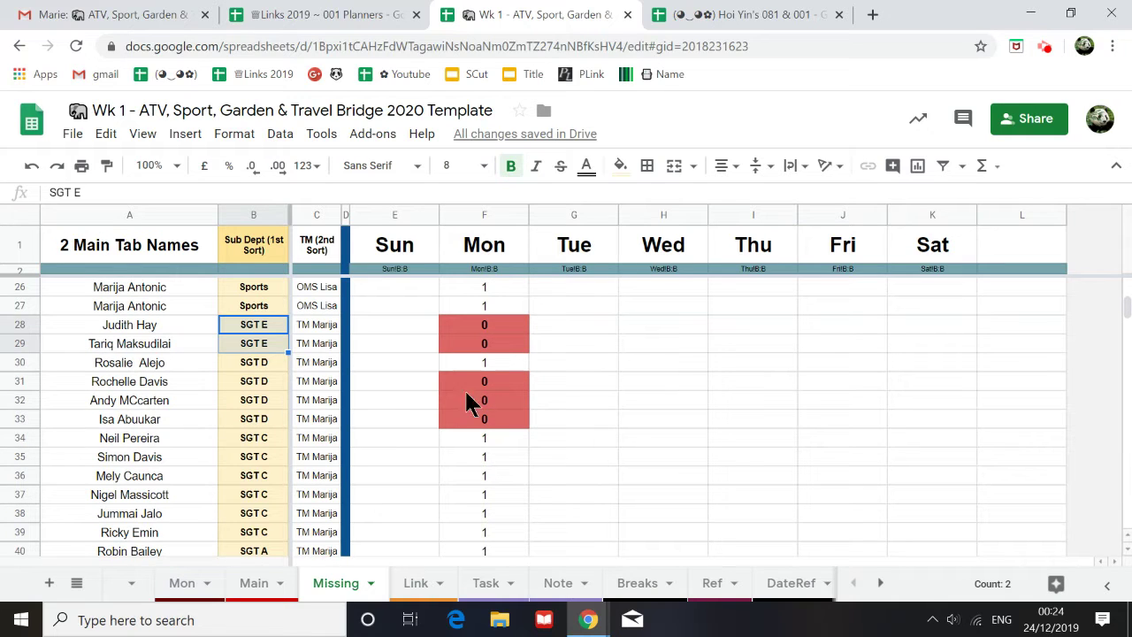
left_click_drag(483, 382, 483, 419)
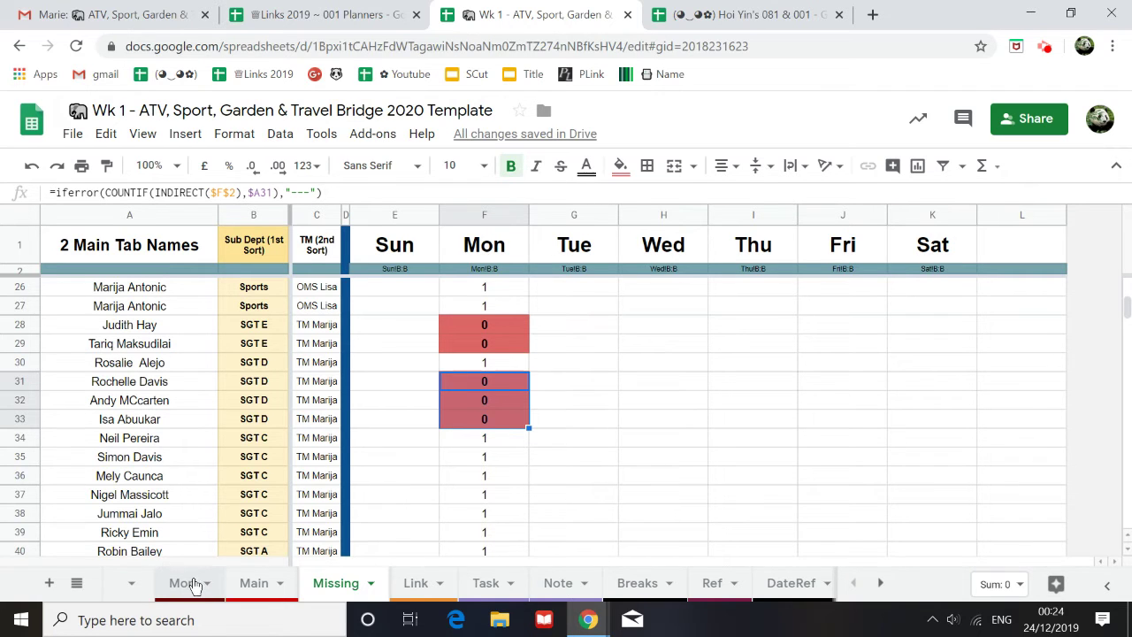
Step: Scroll past the flagged Dept 4 person down to the Audio rows 86–91
scroll(263, 528, "down", 6)
scroll(264, 531, "down", 9)
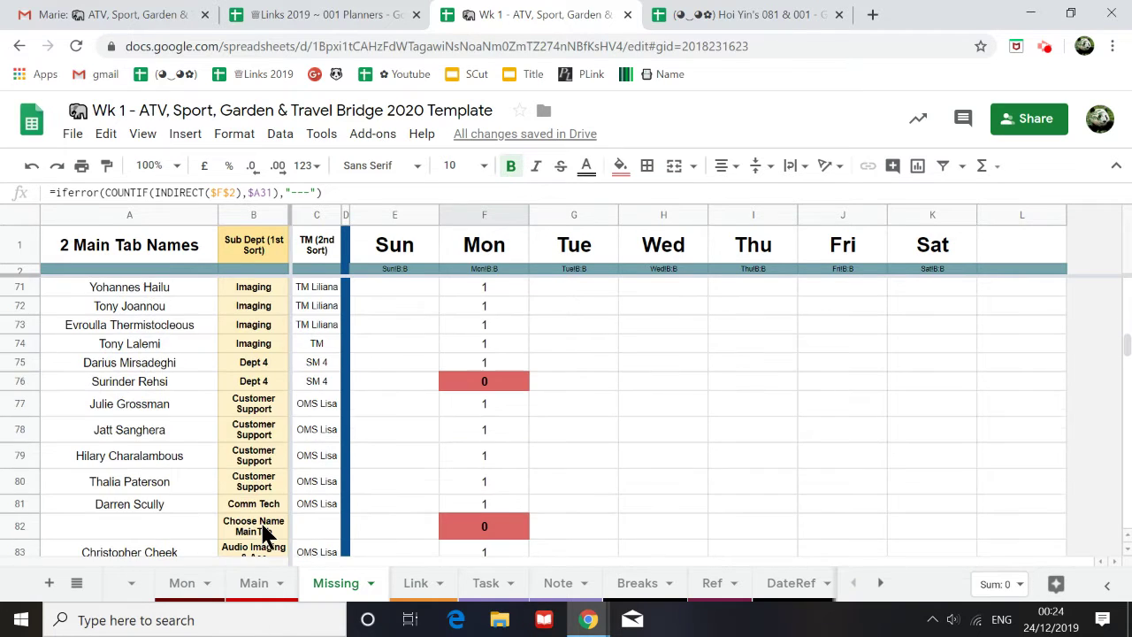
left_click(118, 381)
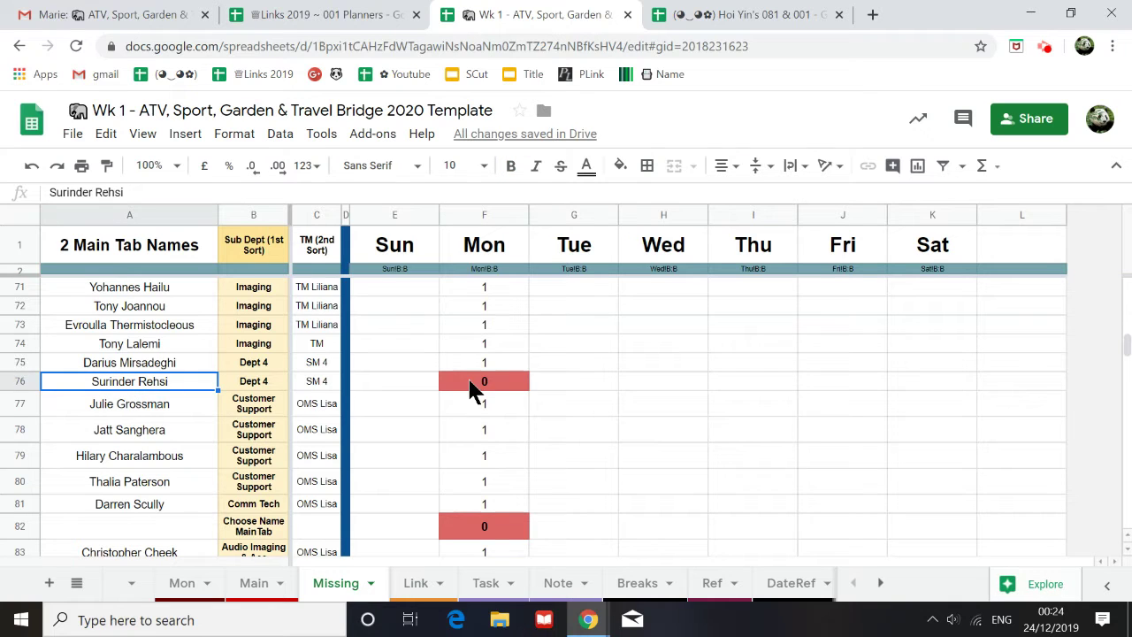
scroll(307, 450, "down", 1)
scroll(484, 469, "down", 3)
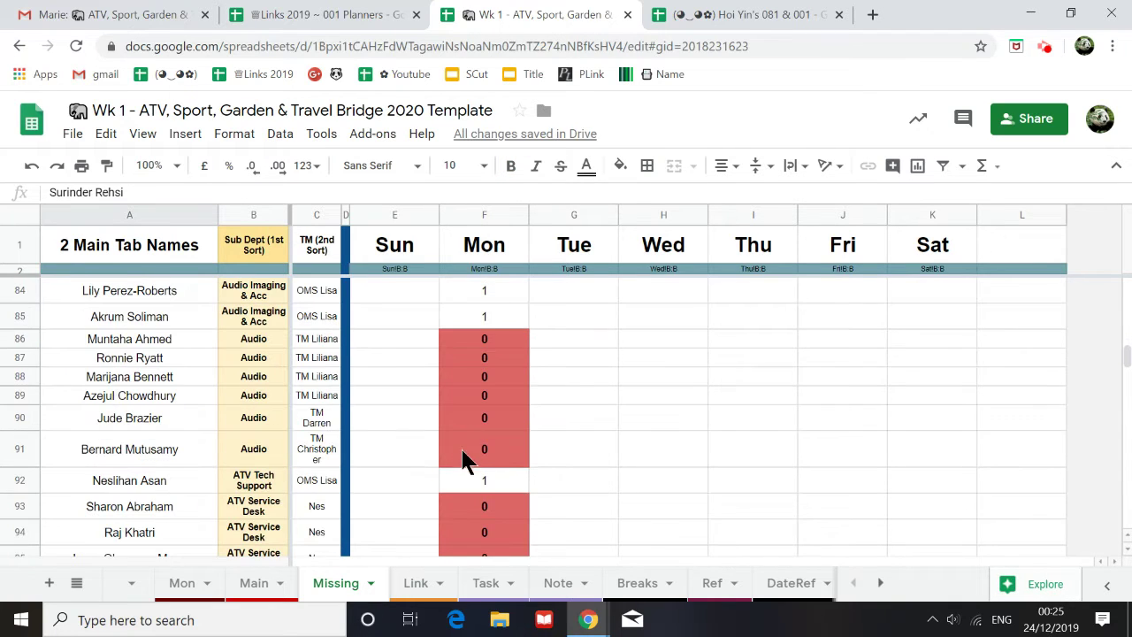
Step: Copy the six missing Audio names and paste them into Mon's Audio section, B120:B125
left_click_drag(482, 343, 505, 454)
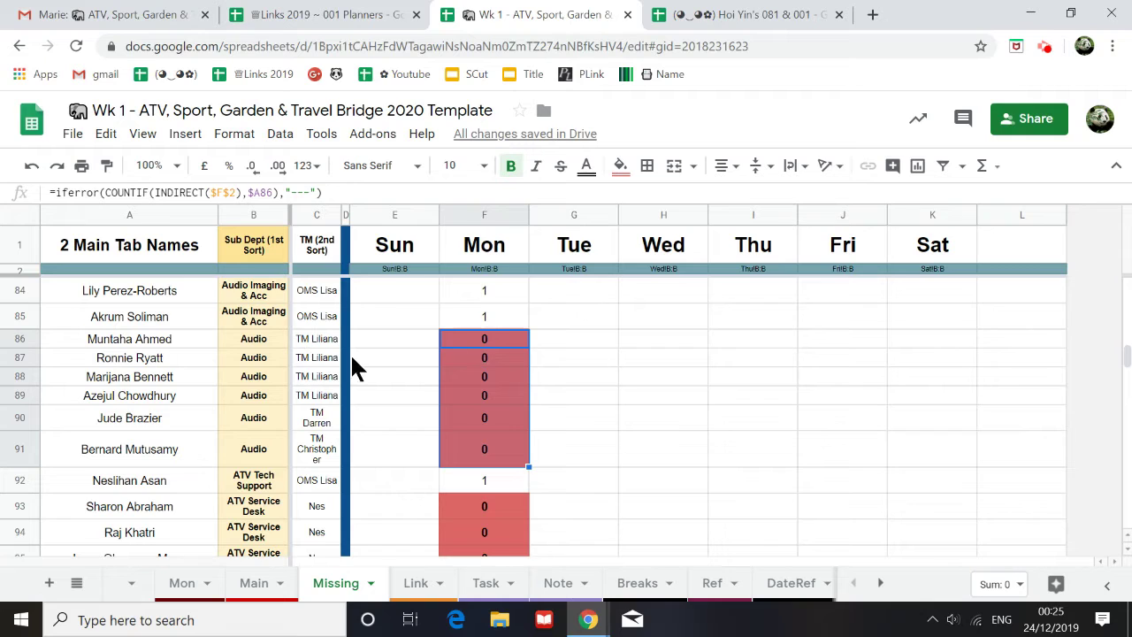
left_click_drag(138, 343, 139, 453)
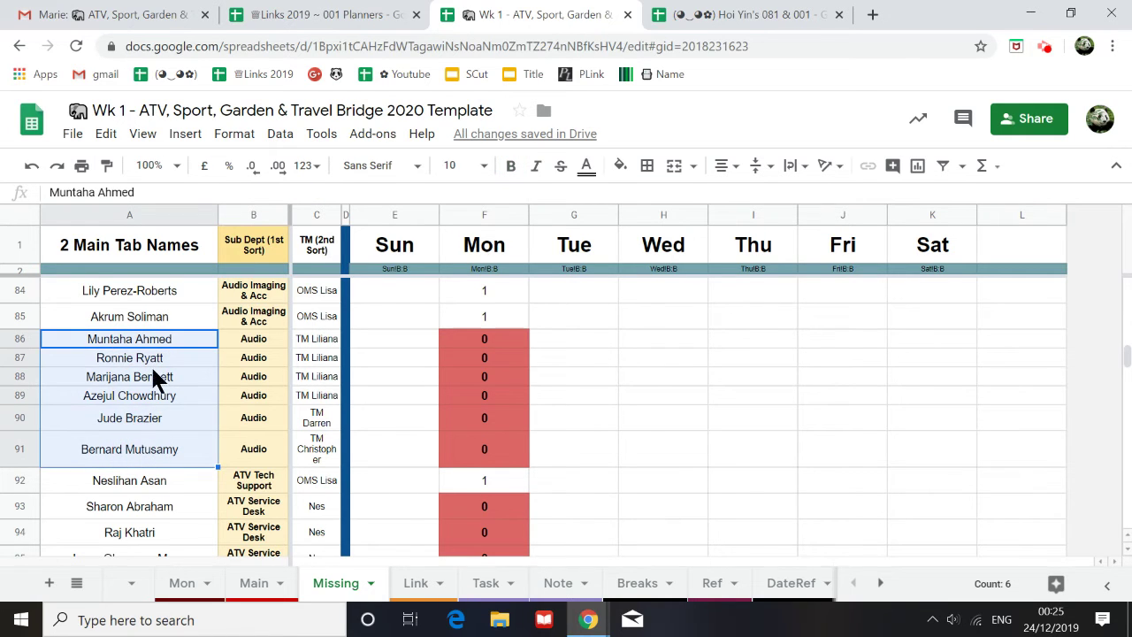
key("ctrl+c")
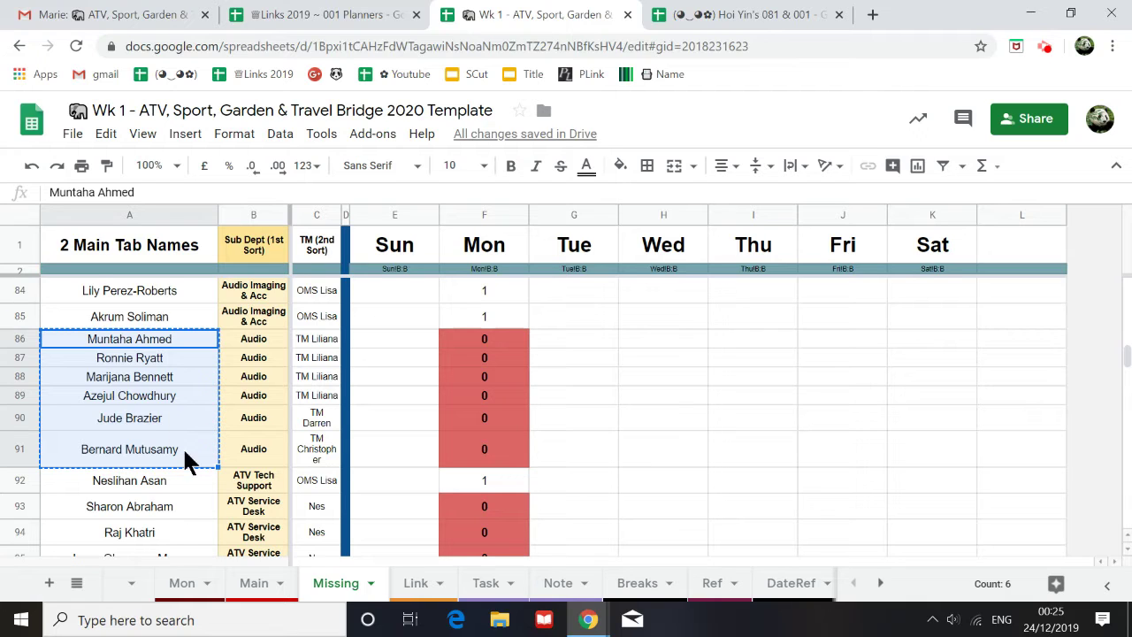
left_click(184, 595)
scroll(110, 499, "up", 4)
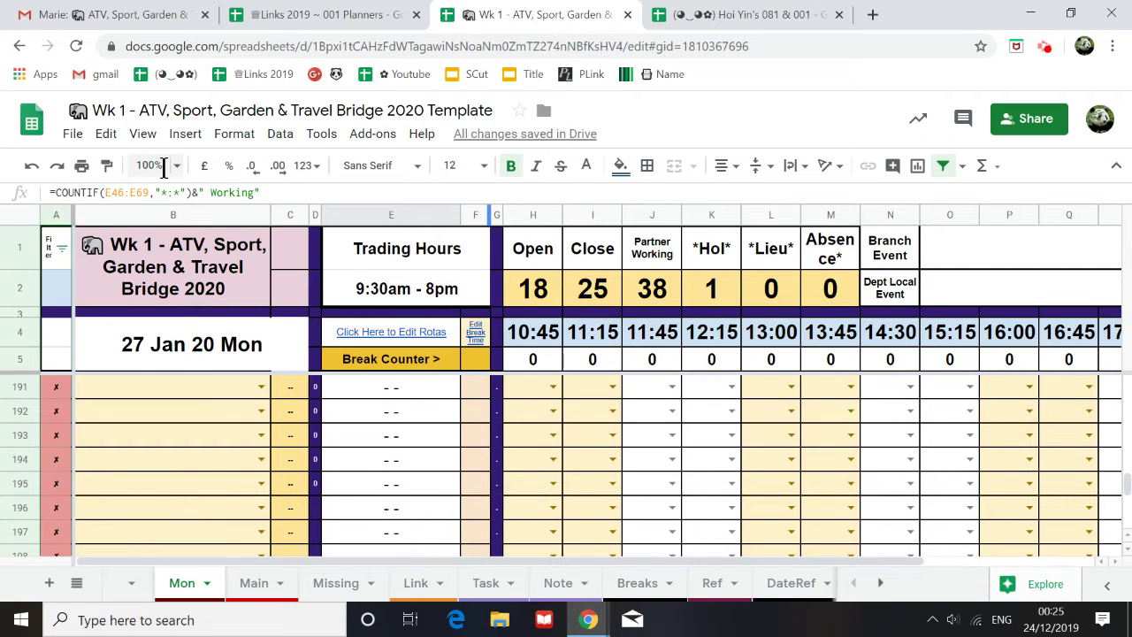
left_click(149, 165)
left_click(155, 205)
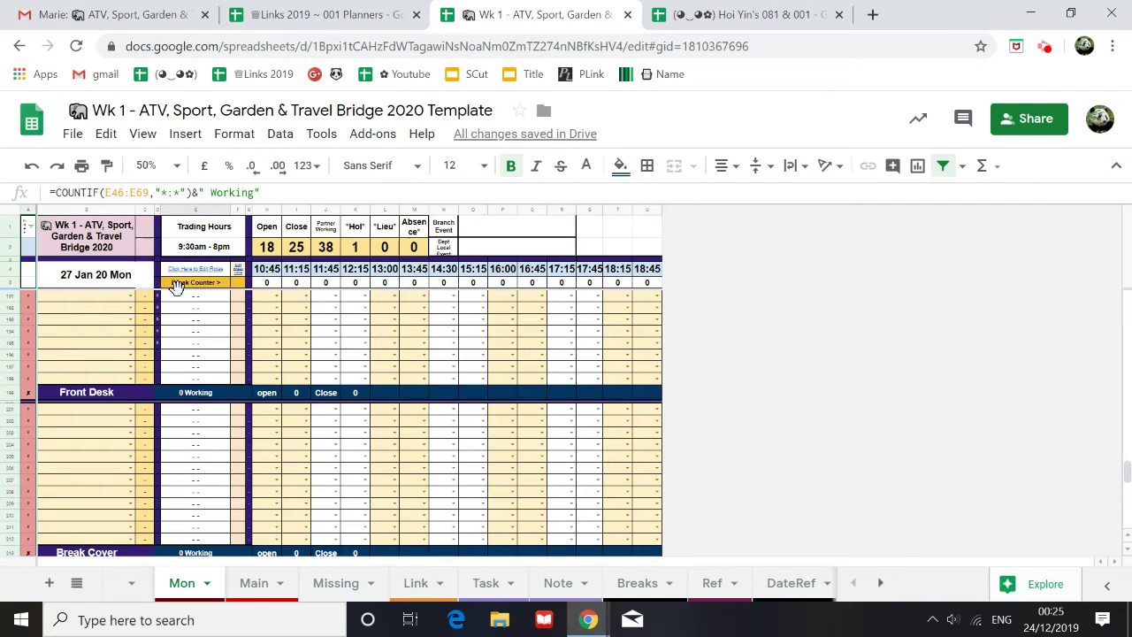
scroll(124, 352, "up", 5)
scroll(114, 359, "up", 10)
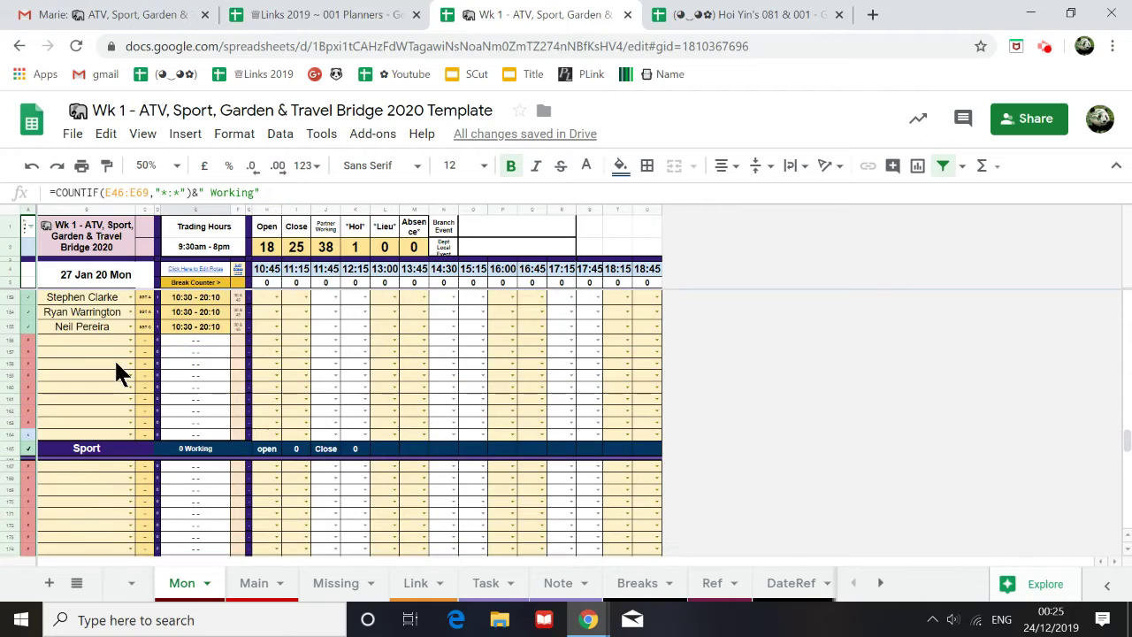
left_click(92, 326)
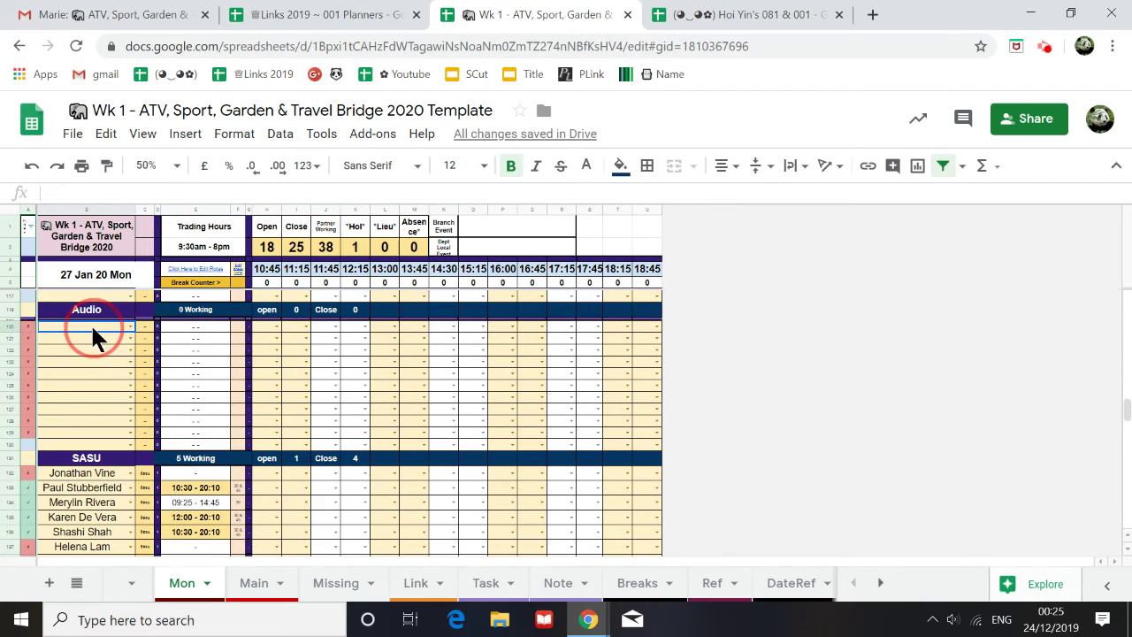
key("ctrl+v")
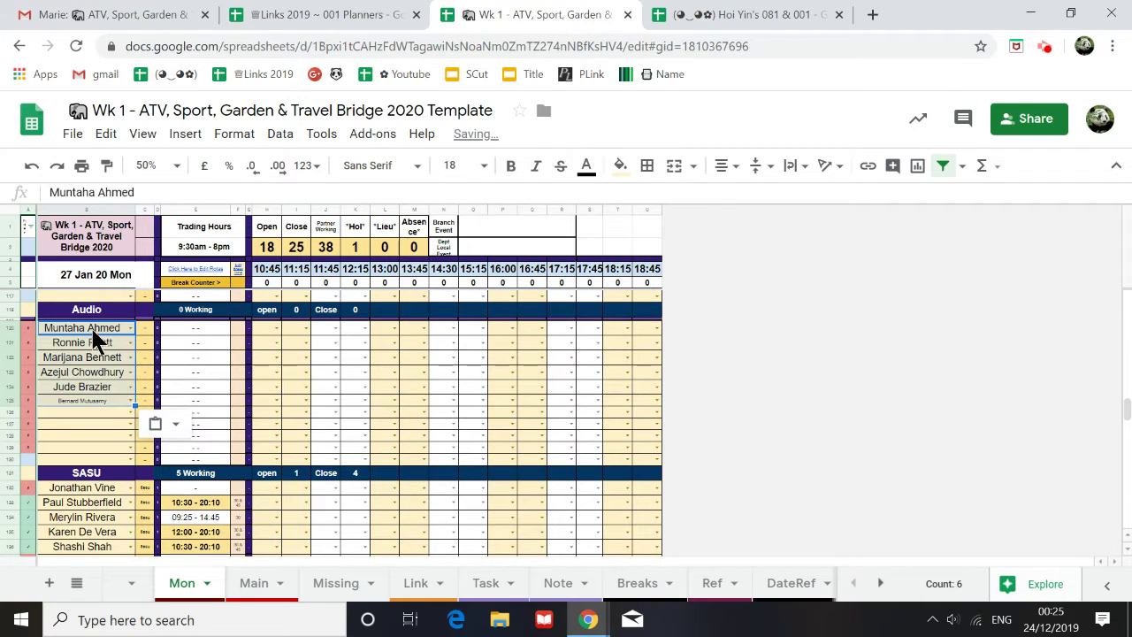
left_click(101, 387)
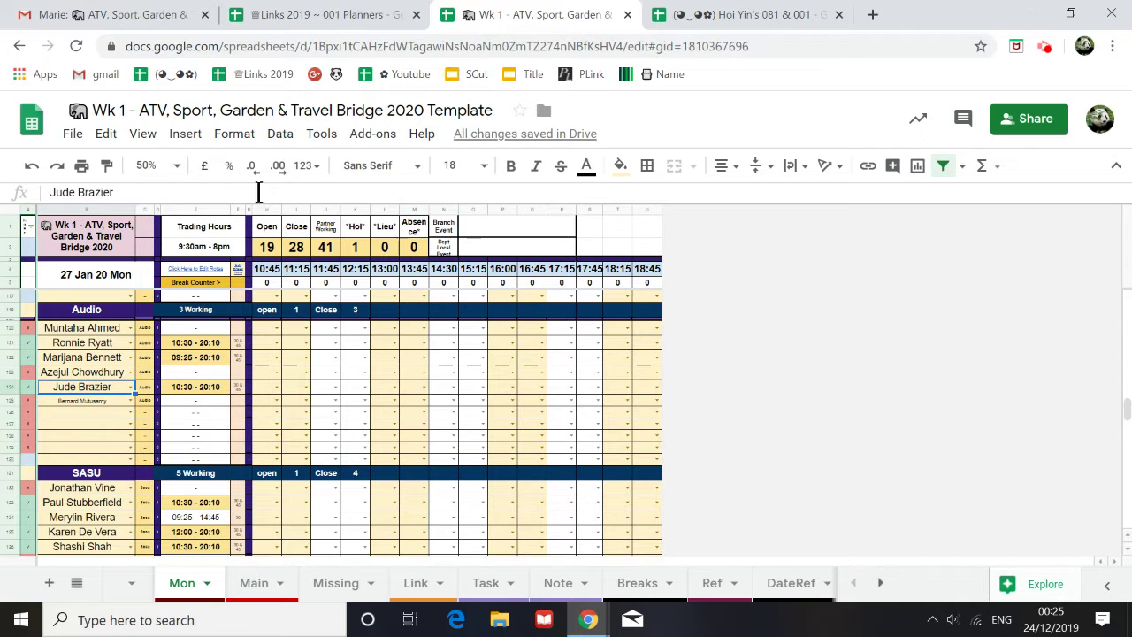
Step: Zoom to 90% and paint B124's large name format onto B125
left_click(149, 165)
left_click(159, 255)
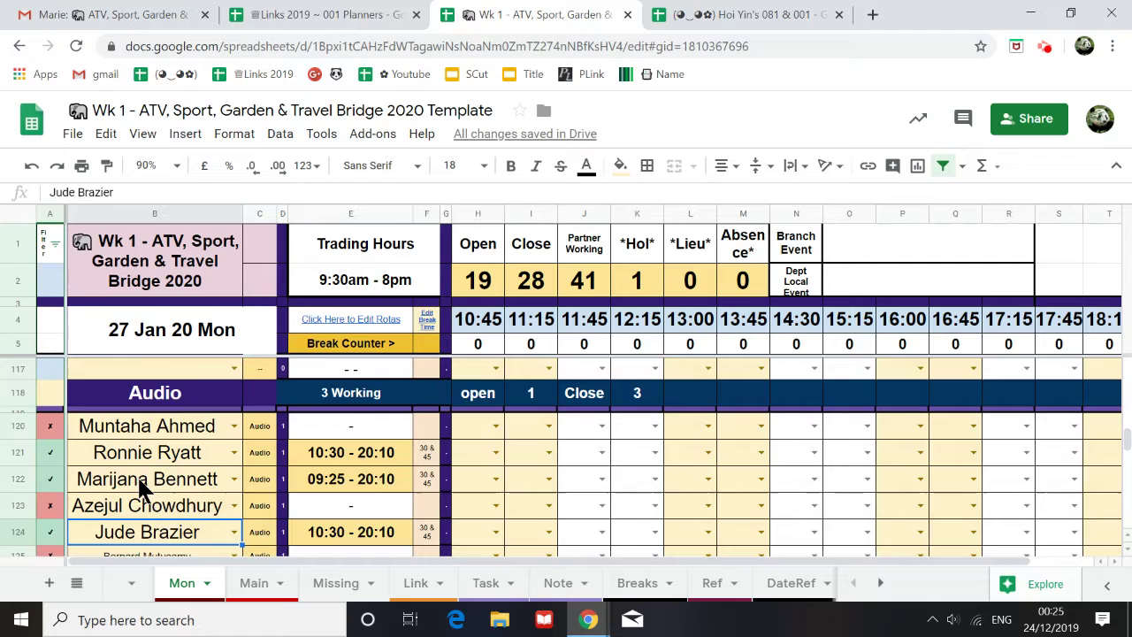
scroll(152, 468, "down", 3)
scroll(154, 456, "up", 2)
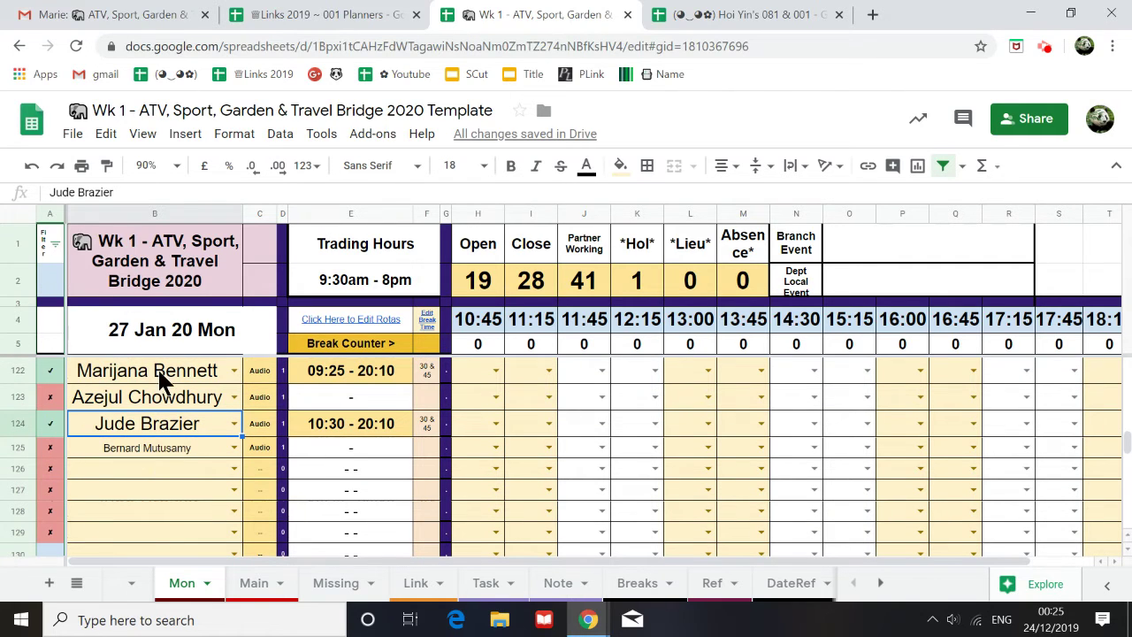
left_click(106, 166)
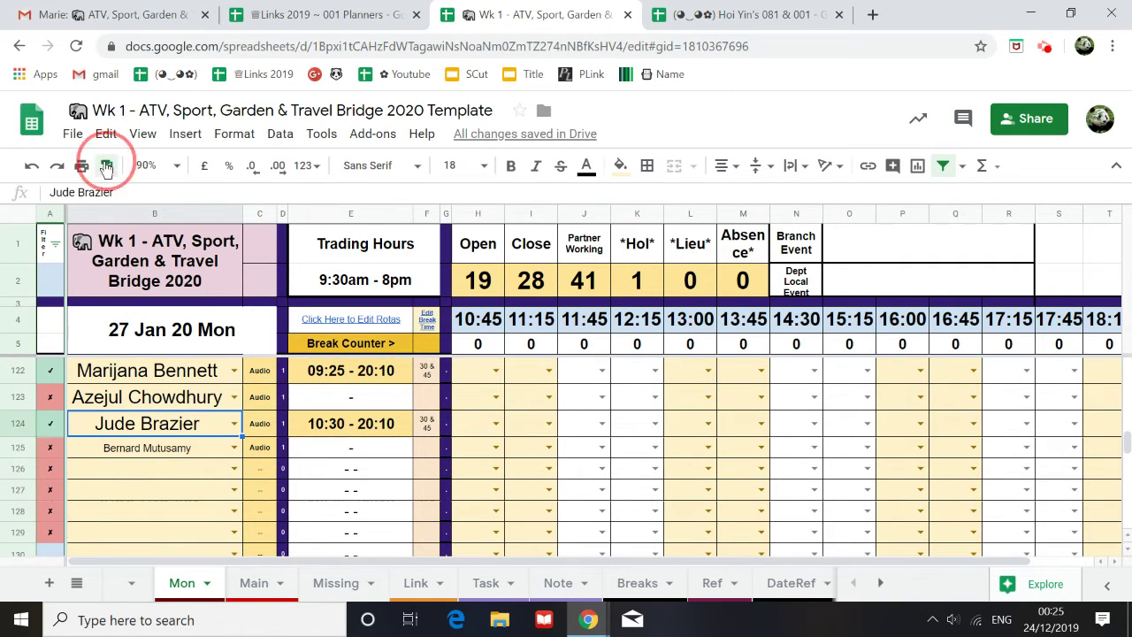
left_click(150, 447)
scroll(146, 473, "down", 1)
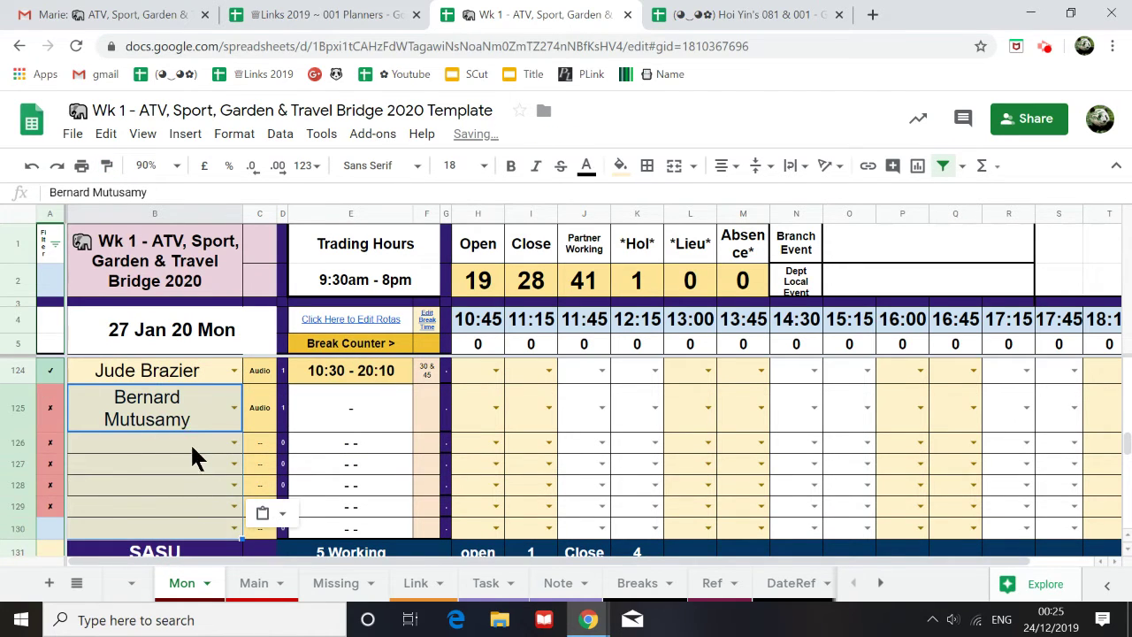
scroll(150, 464, "up", 1)
scroll(152, 464, "up", 1)
scroll(157, 376, "down", 1)
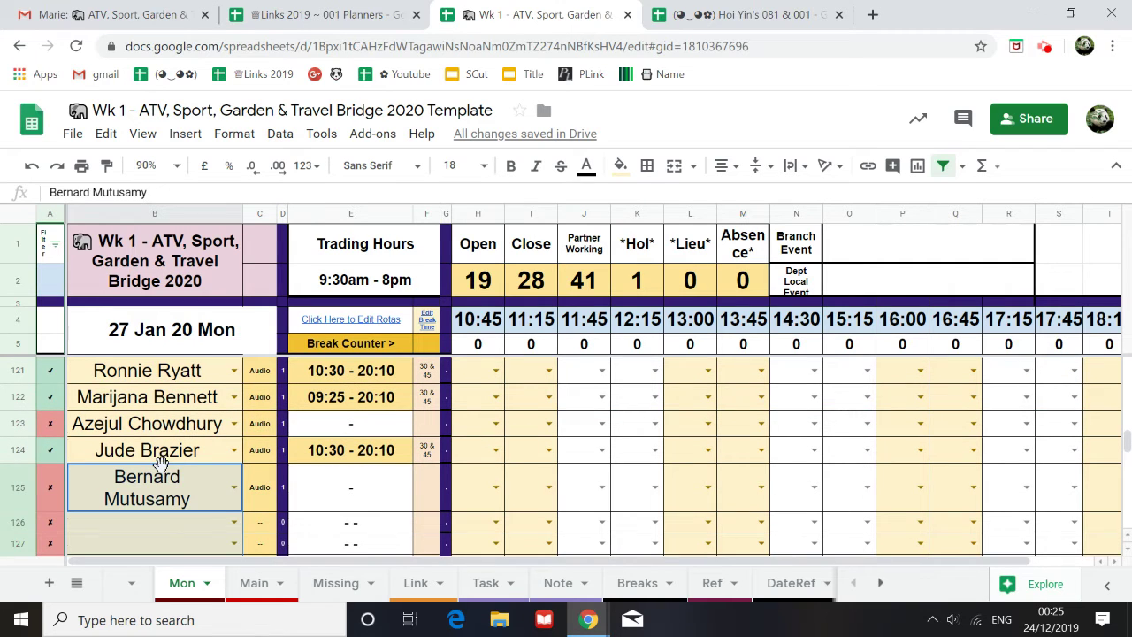
Step: Copy the fourteen ATV Service Desk names, A93:A106, from the Missing sheet
left_click(338, 584)
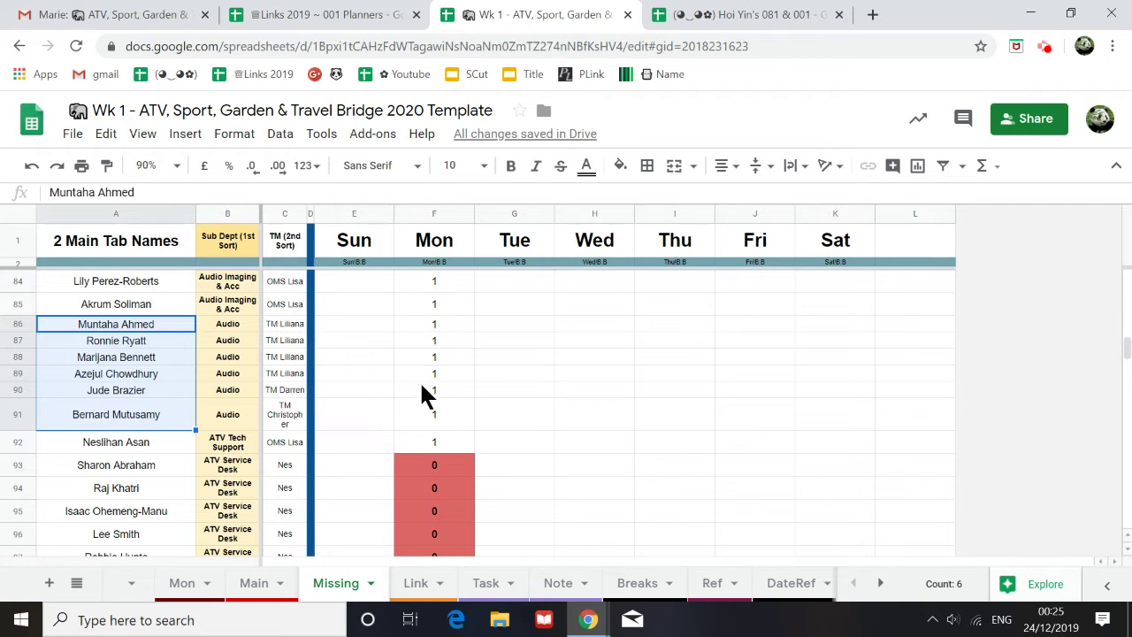
scroll(421, 396, "down", 1)
scroll(356, 433, "down", 4)
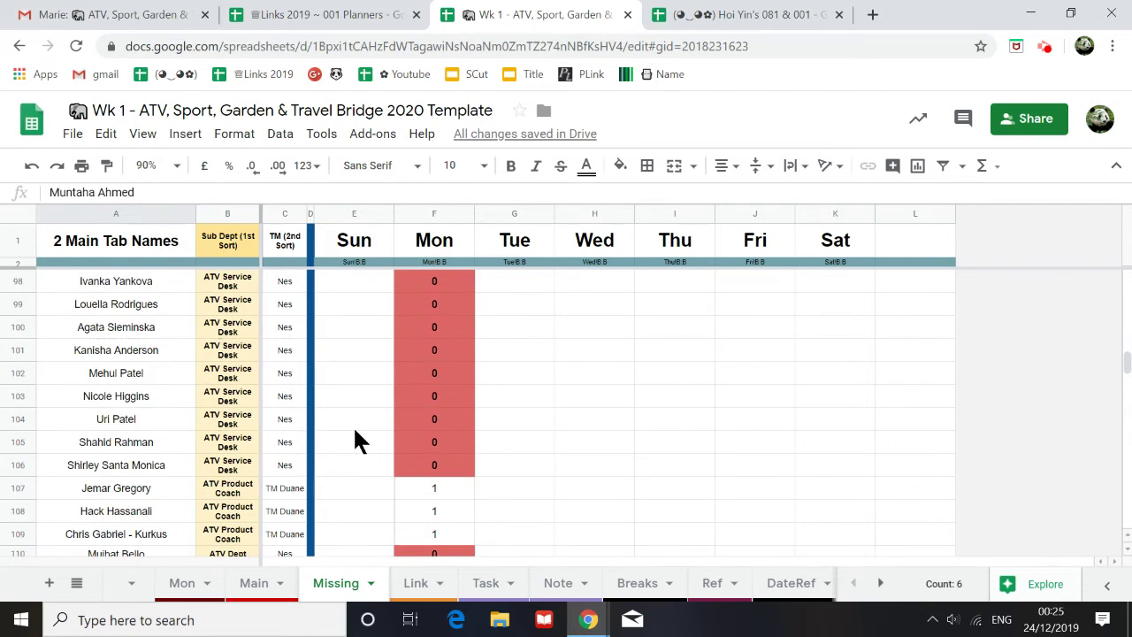
scroll(354, 429, "up", 3)
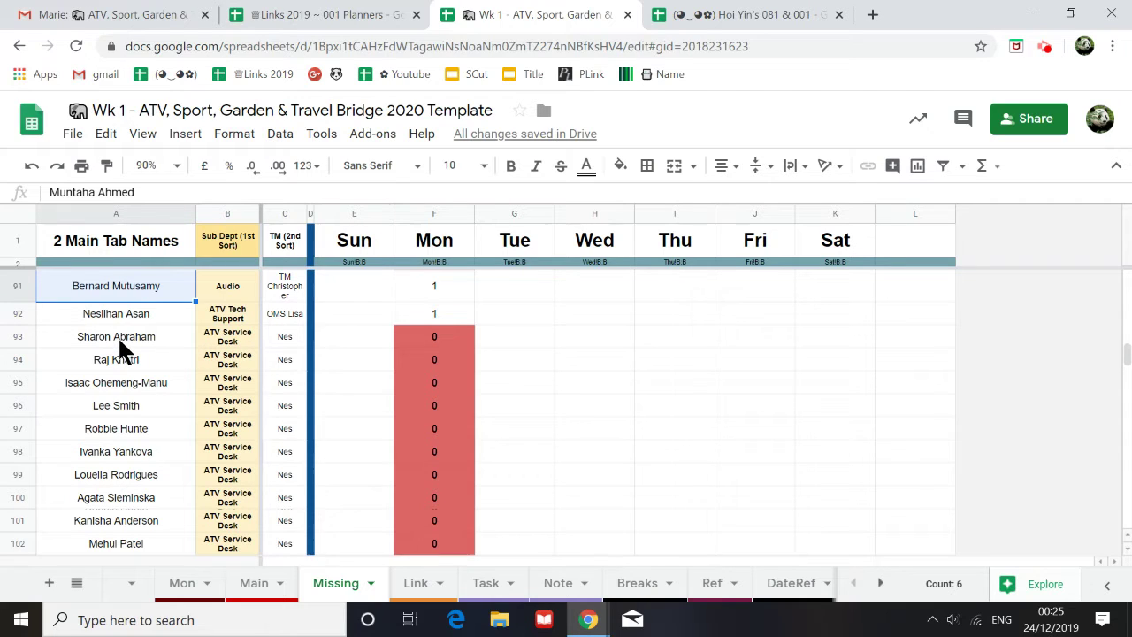
scroll(398, 389, "down", 1)
scroll(363, 402, "up", 1)
left_click_drag(136, 336, 164, 477)
key("ctrl+c")
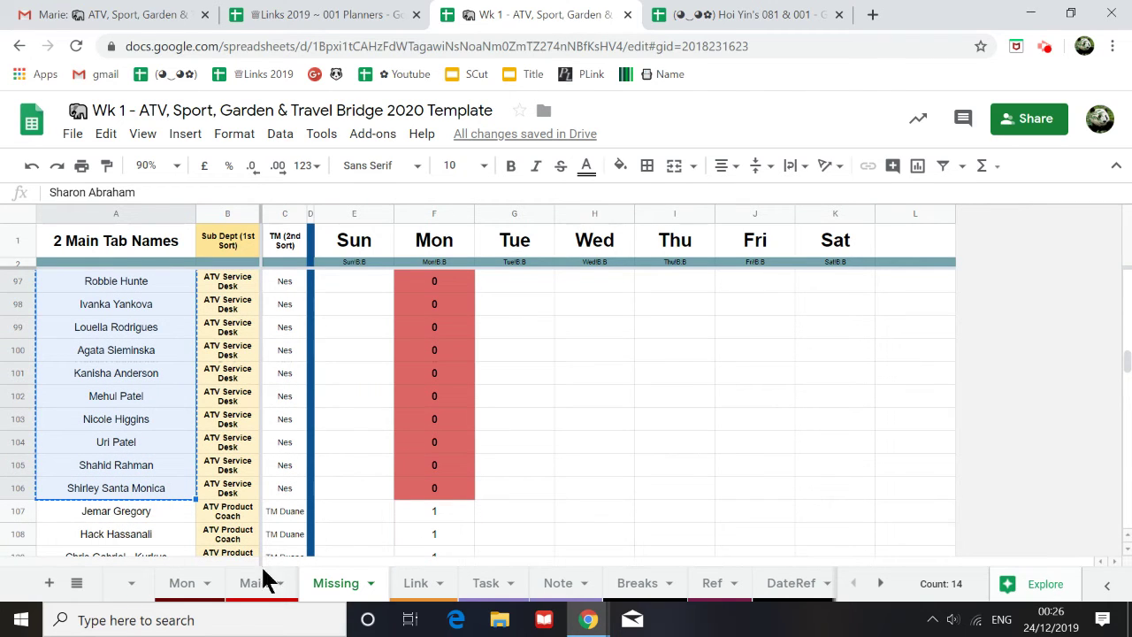
Step: Go to the Mon sheet and scroll to the empty Front Desk section
left_click(182, 583)
scroll(140, 508, "down", 20)
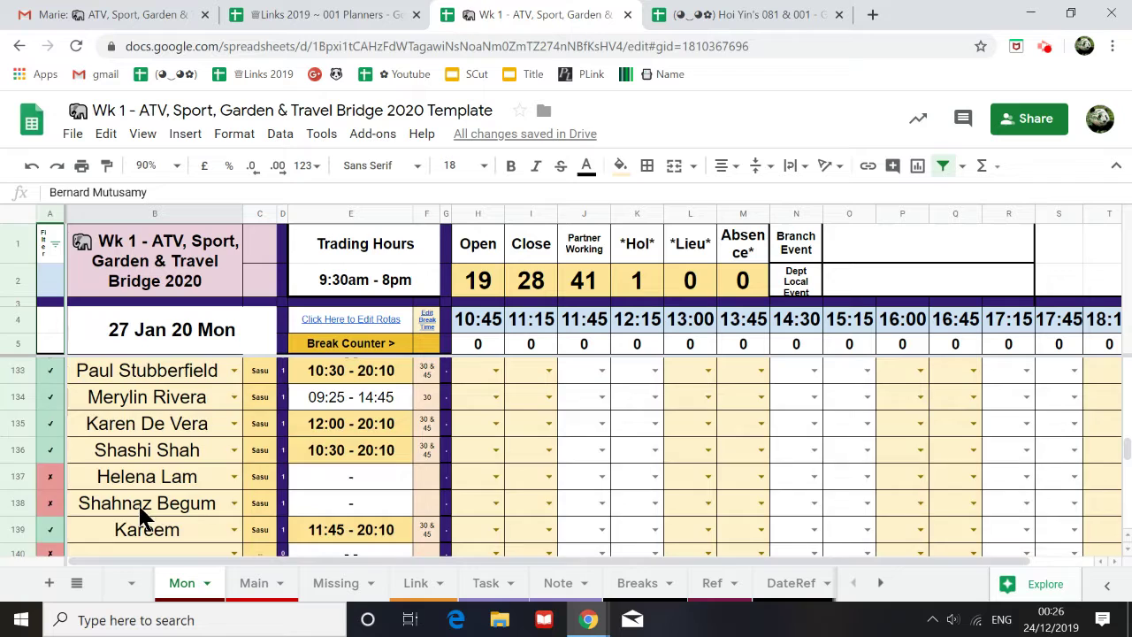
scroll(142, 504, "down", 12)
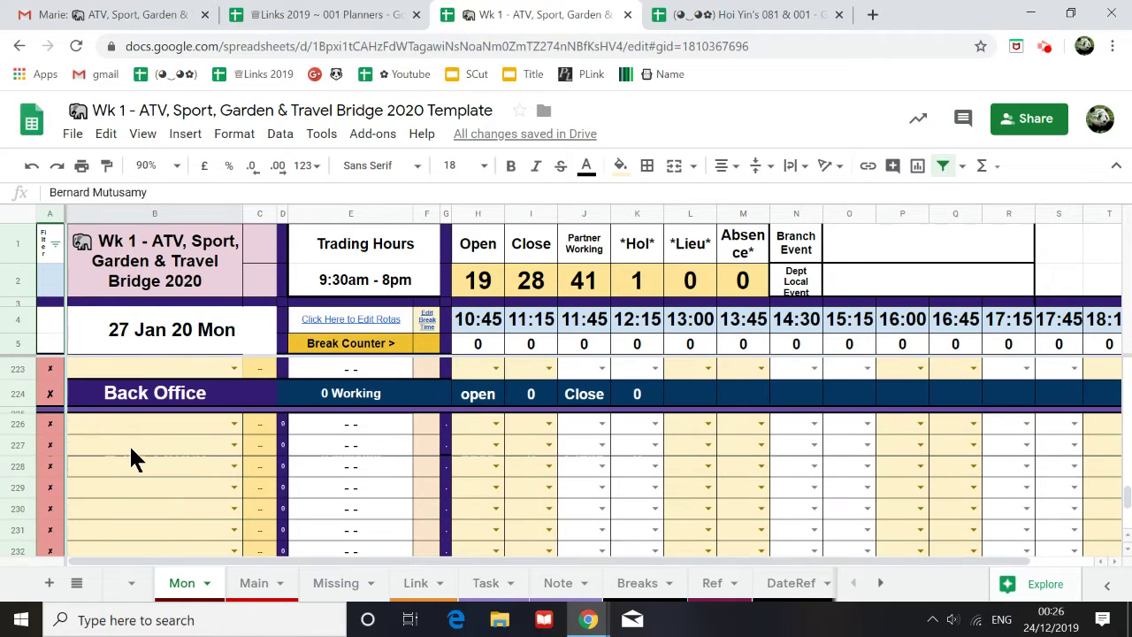
scroll(132, 456, "down", 2)
scroll(133, 453, "up", 3)
scroll(138, 460, "up", 6)
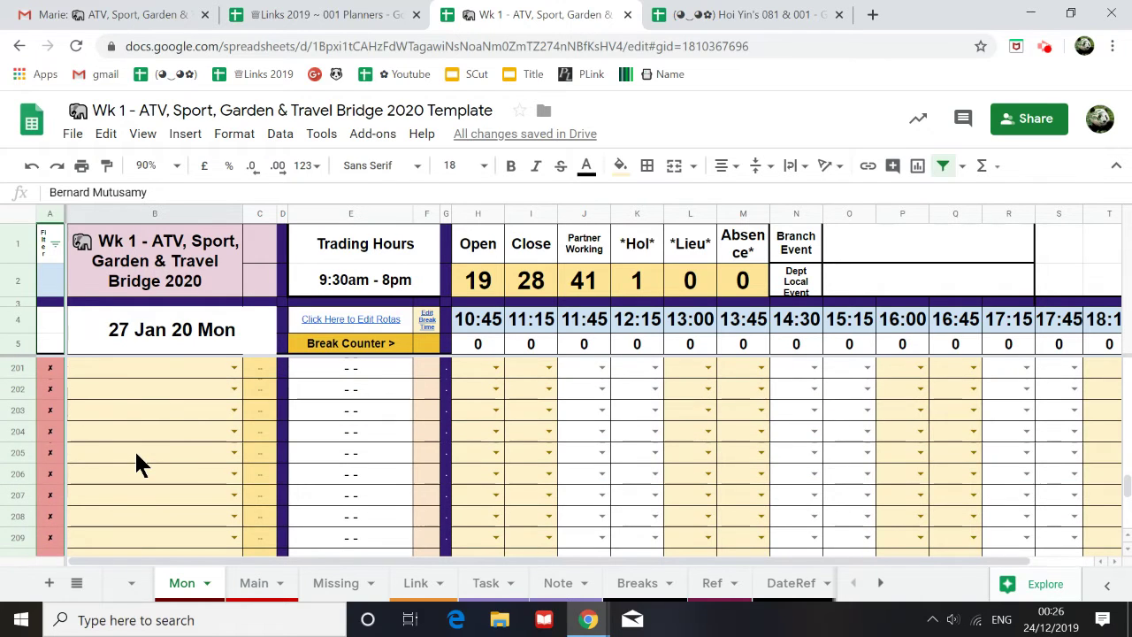
scroll(134, 449, "up", 2)
Step: At 50% zoom, insert 11 rows below rows 202–212 and fill row 212's formulas down to 222
left_click(136, 445)
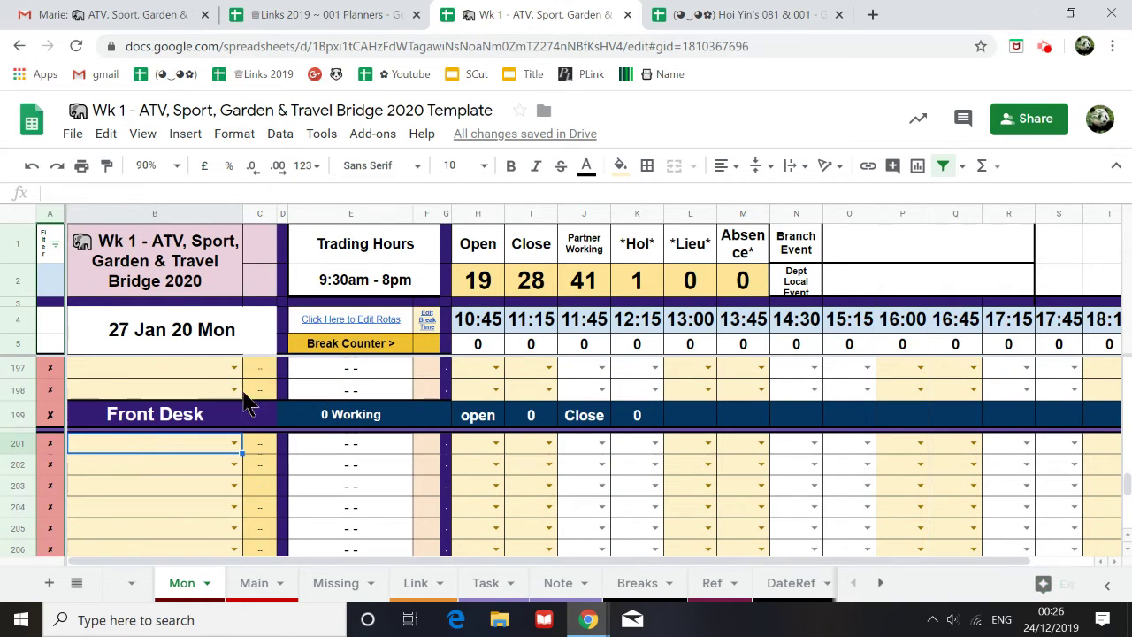
left_click(147, 166)
left_click(152, 198)
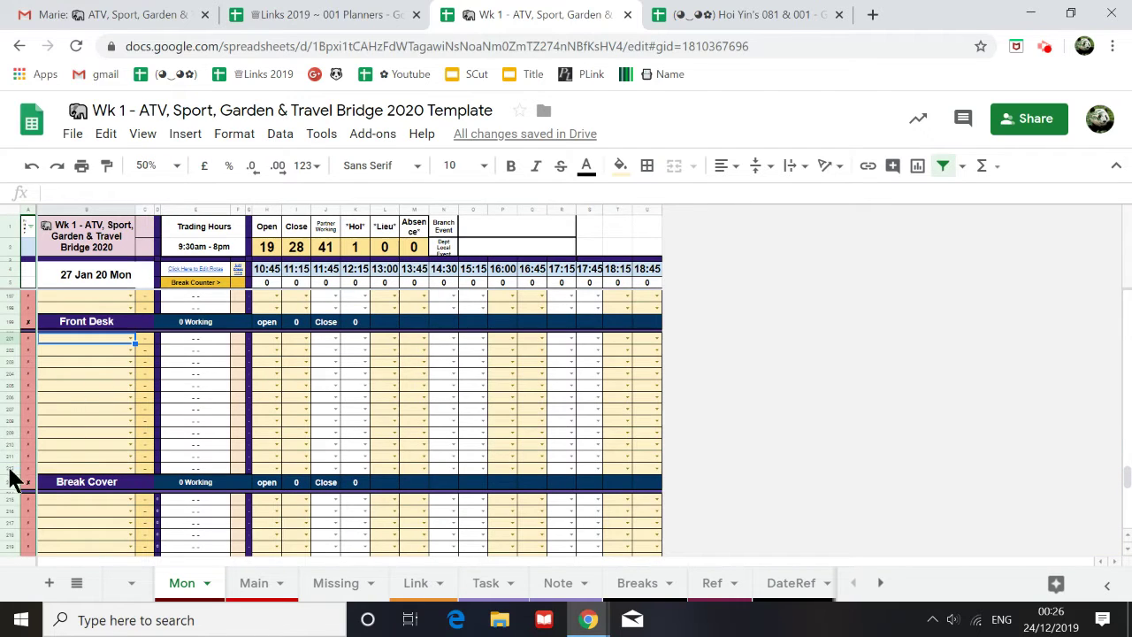
left_click_drag(19, 467, 11, 350)
right_click(10, 354)
left_click(89, 318)
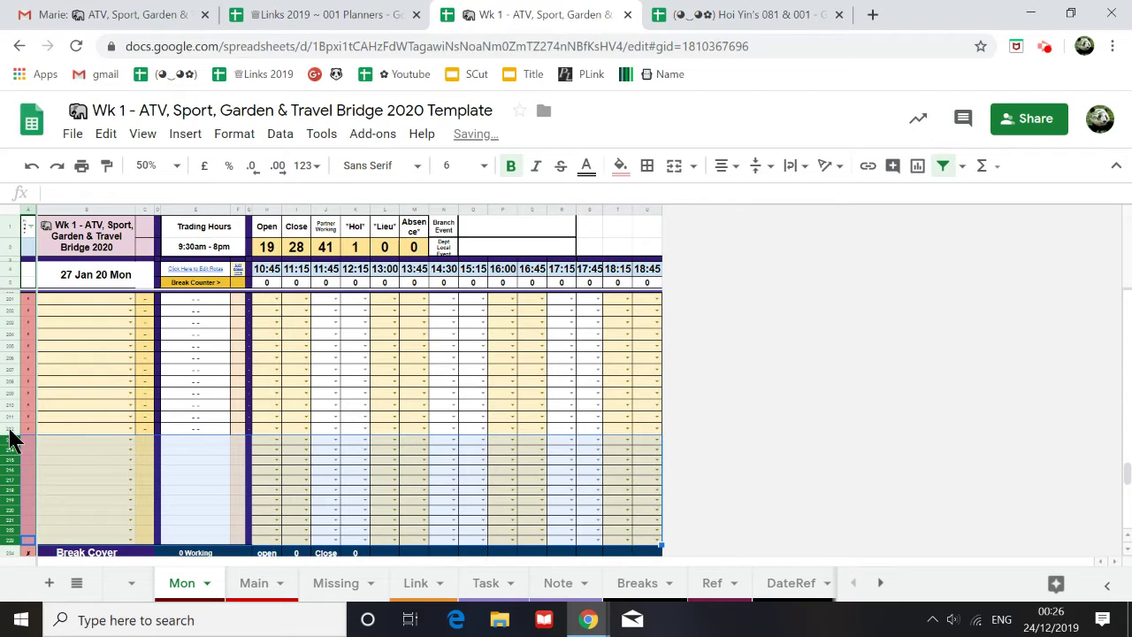
left_click(10, 429)
left_click_drag(661, 433, 656, 542)
Step: Paste the fourteen names at B201 and apply a copied cell format to them
scroll(204, 503, "up", 2)
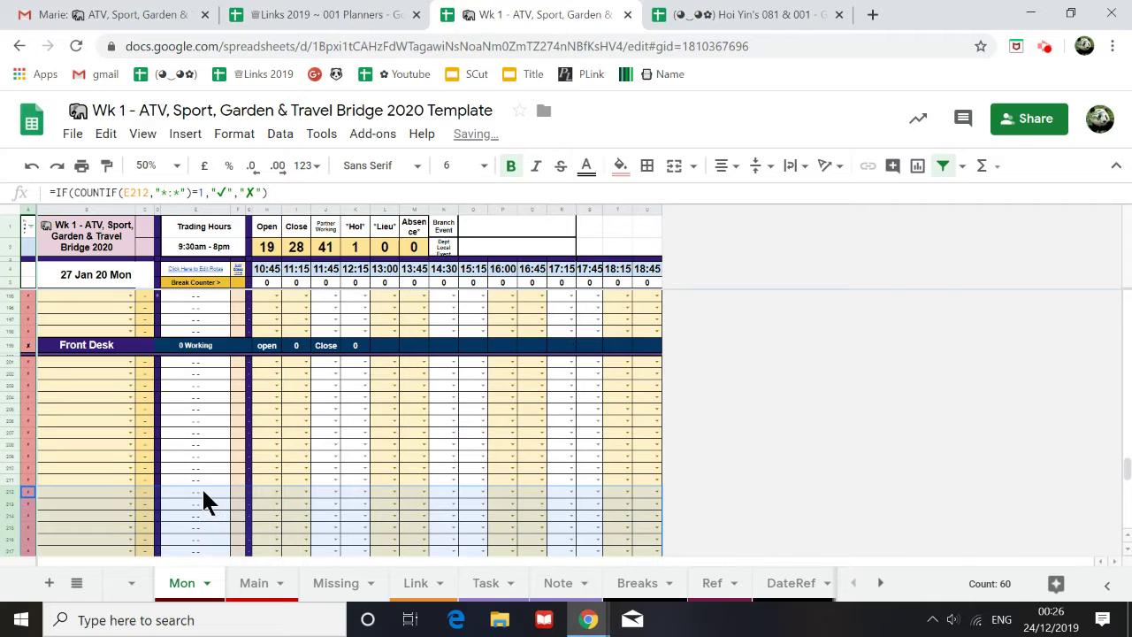
left_click(102, 362)
key("ctrl+v")
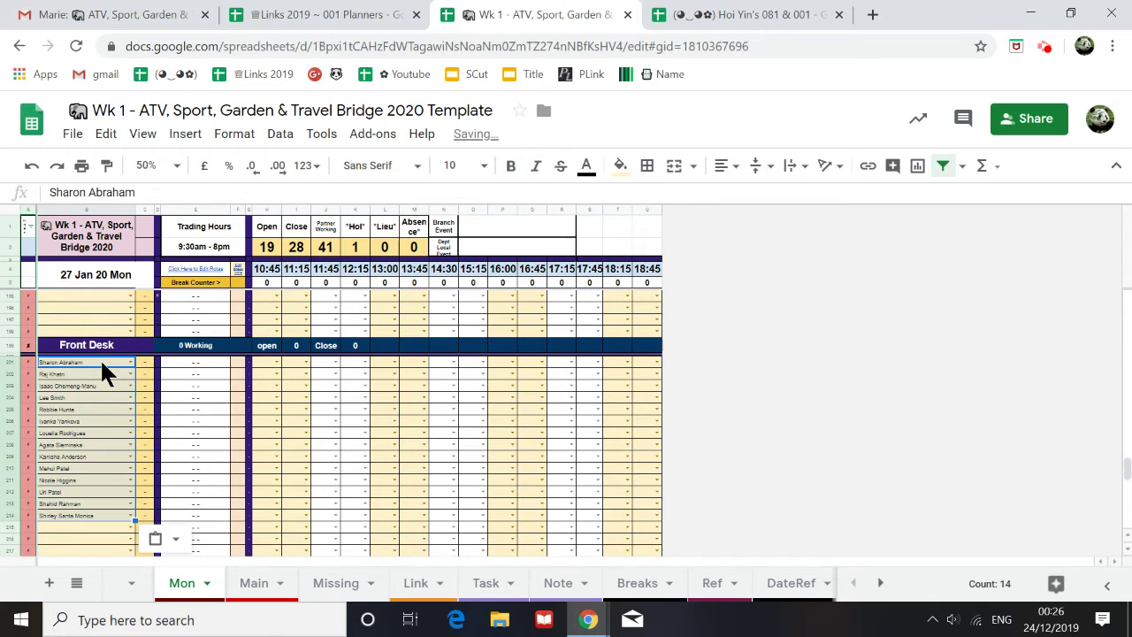
left_click(87, 320)
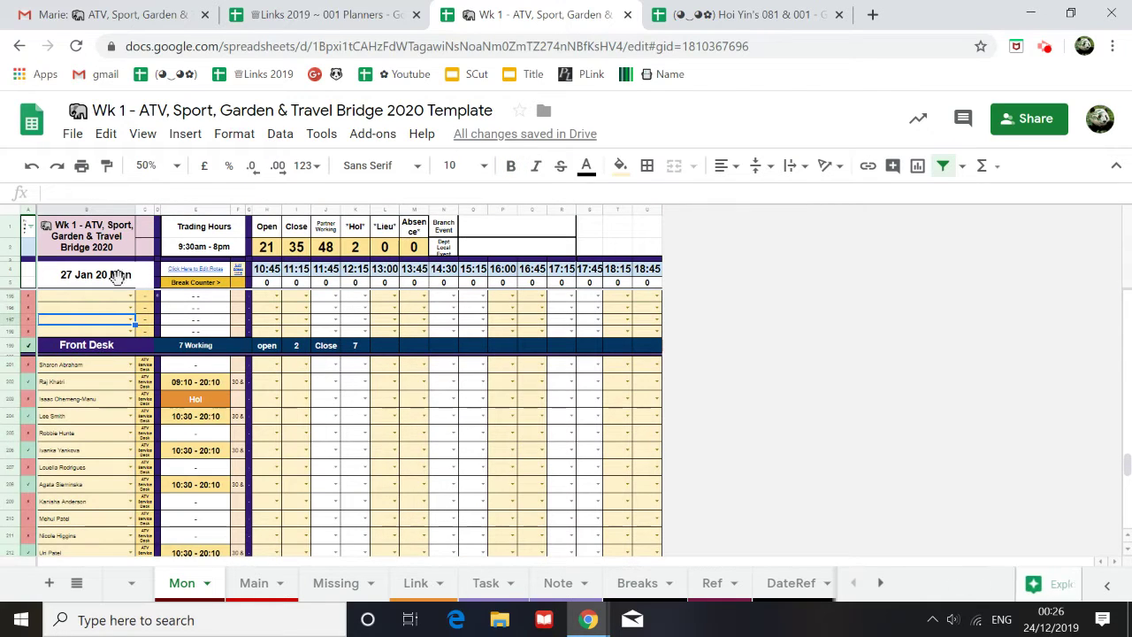
left_click(107, 165)
mouse_move(88, 363)
left_mouse_down()
mouse_move(76, 571)
mouse_move(71, 444)
left_mouse_up()
scroll(71, 444, "up", 5)
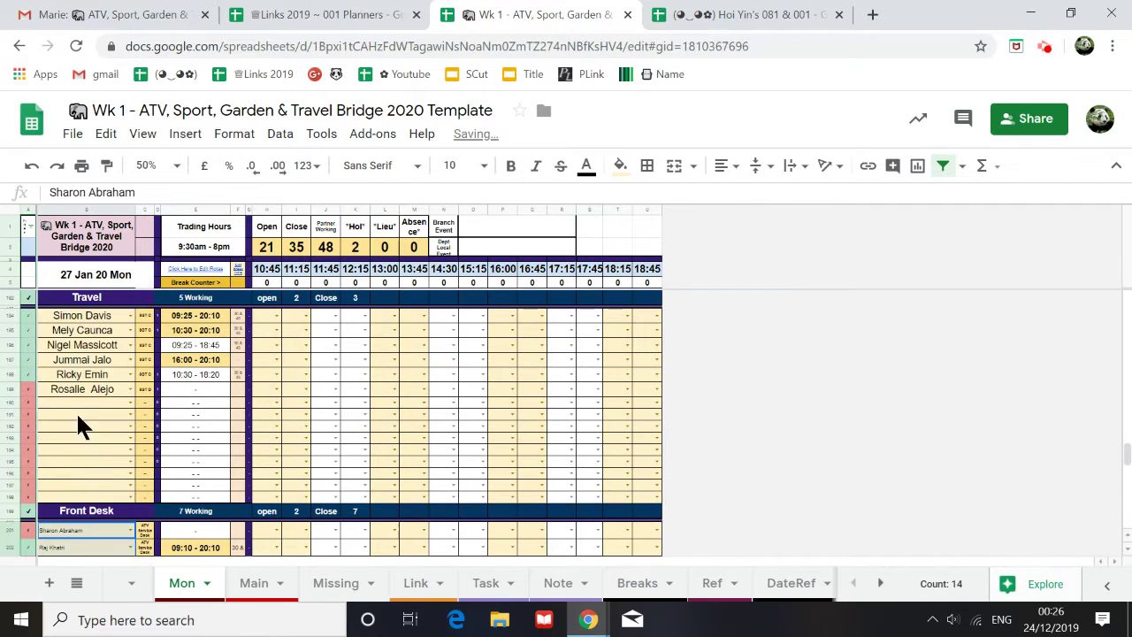
left_click(84, 375)
left_click(106, 167)
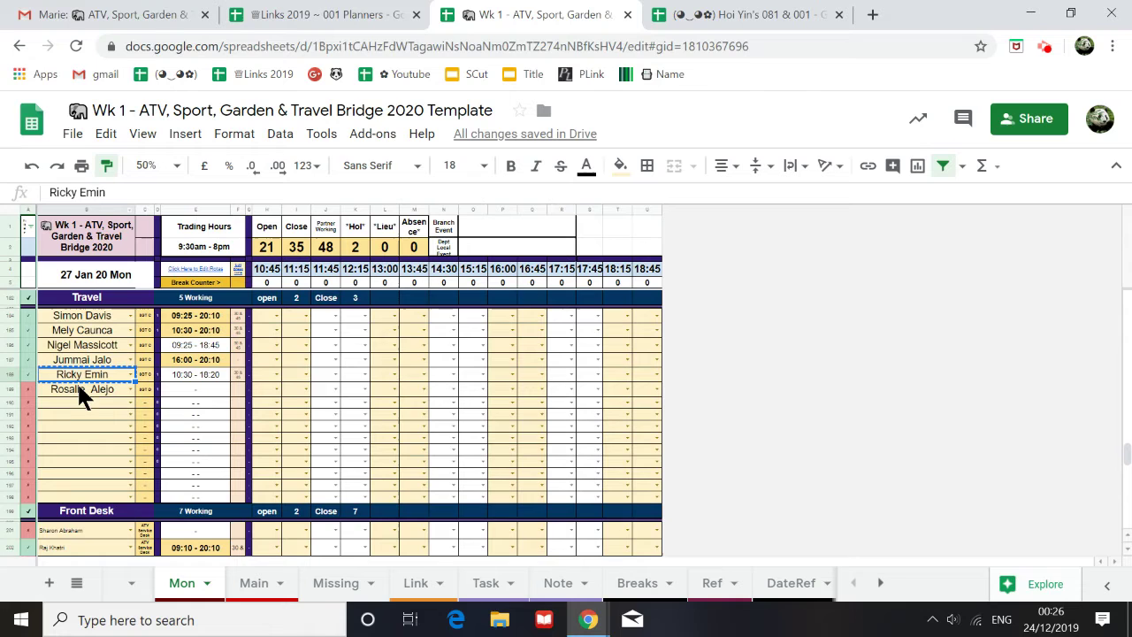
scroll(79, 416, "down", 5)
scroll(82, 352, "up", 2)
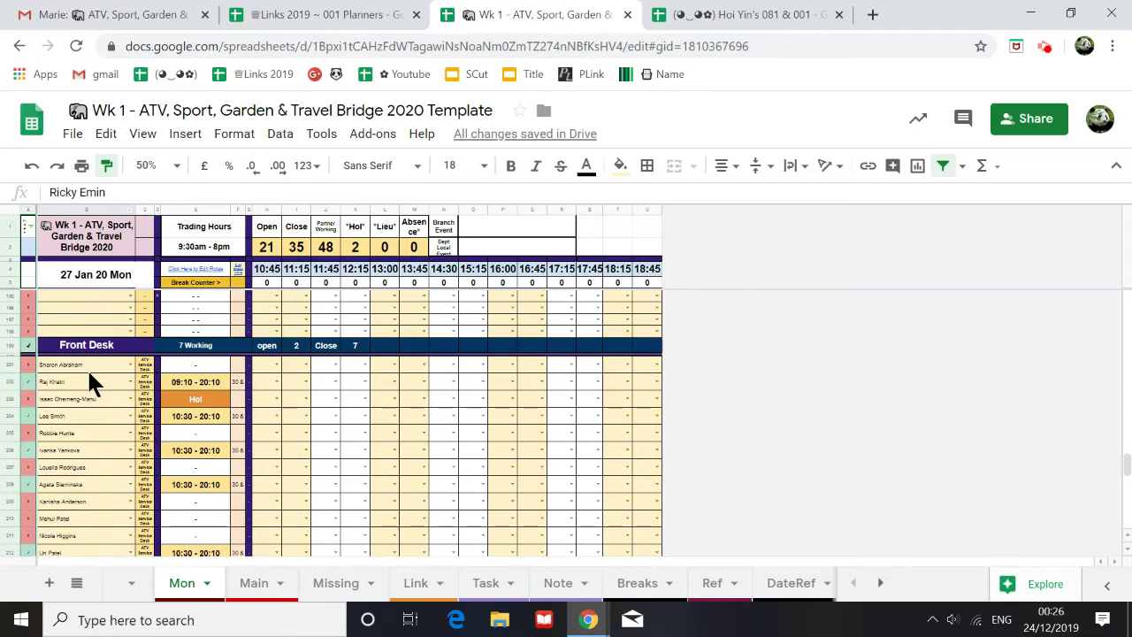
left_click_drag(87, 368, 84, 535)
mouse_move(78, 609)
left_mouse_down()
mouse_move(93, 469)
mouse_move(95, 550)
left_mouse_up()
scroll(78, 478, "up", 3)
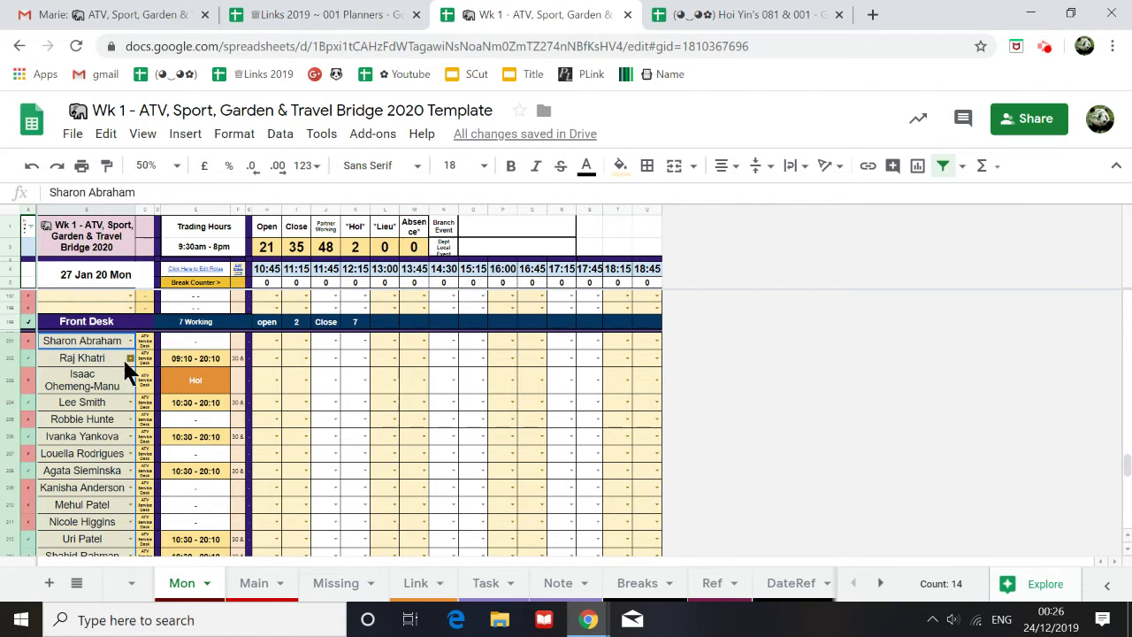
left_click(327, 586)
Step: Set the Missing tab to 75% zoom and select the ATV Dept names in A110:A111, then A110 alone
scroll(177, 469, "up", 2)
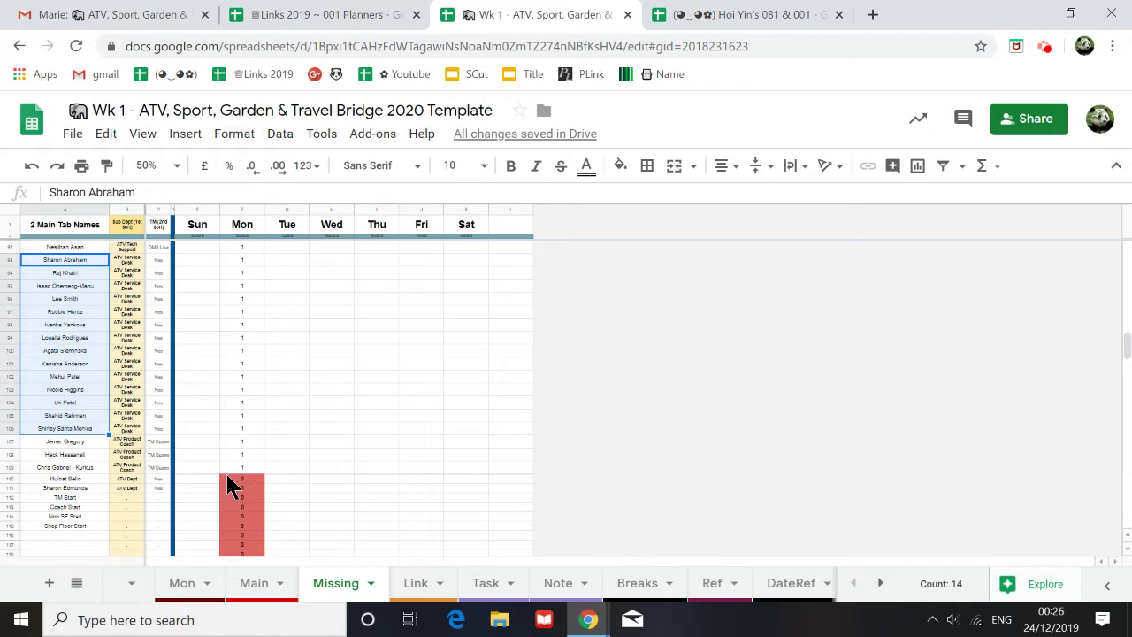
left_click_drag(122, 479, 173, 485)
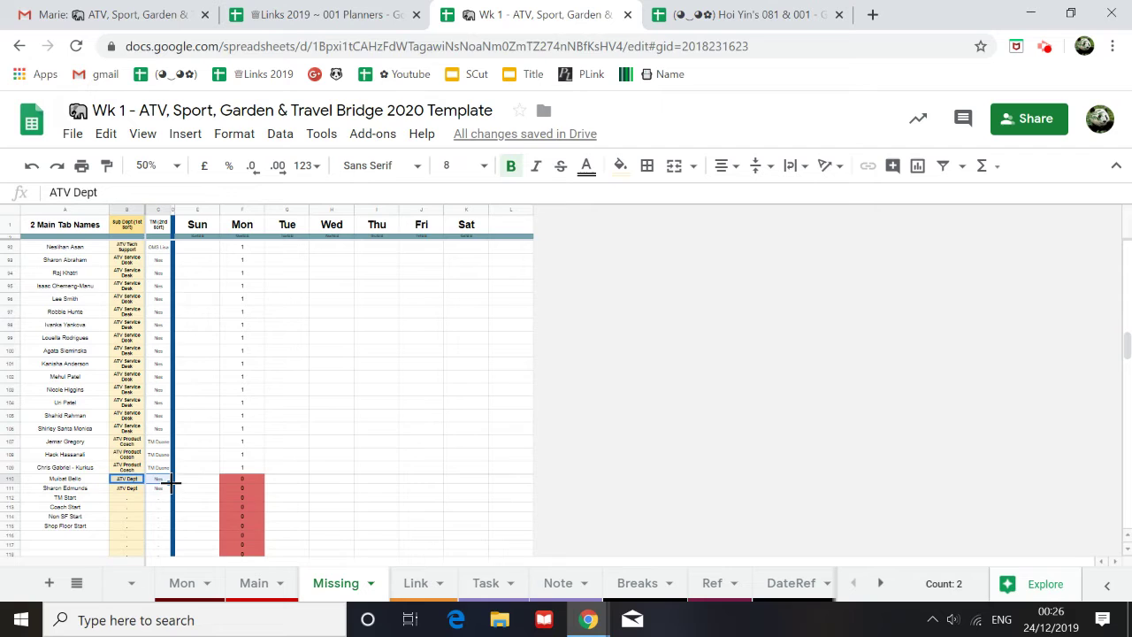
scroll(172, 543, "down", 6)
left_click(168, 518, "shift")
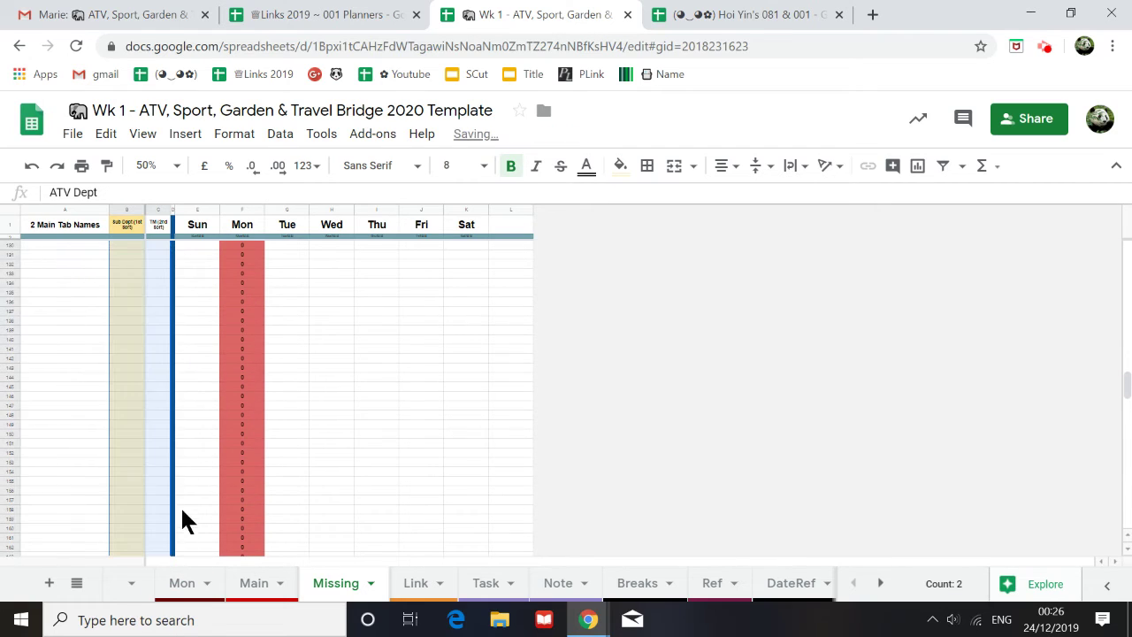
scroll(132, 481, "up", 5)
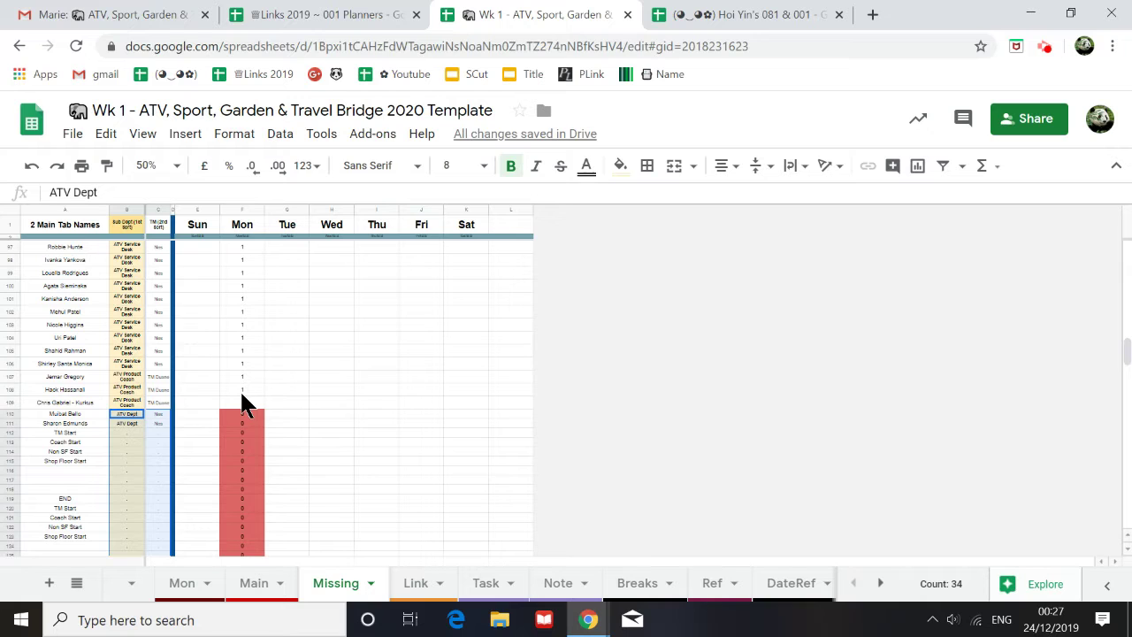
scroll(244, 403, "up", 2)
scroll(244, 372, "down", 3)
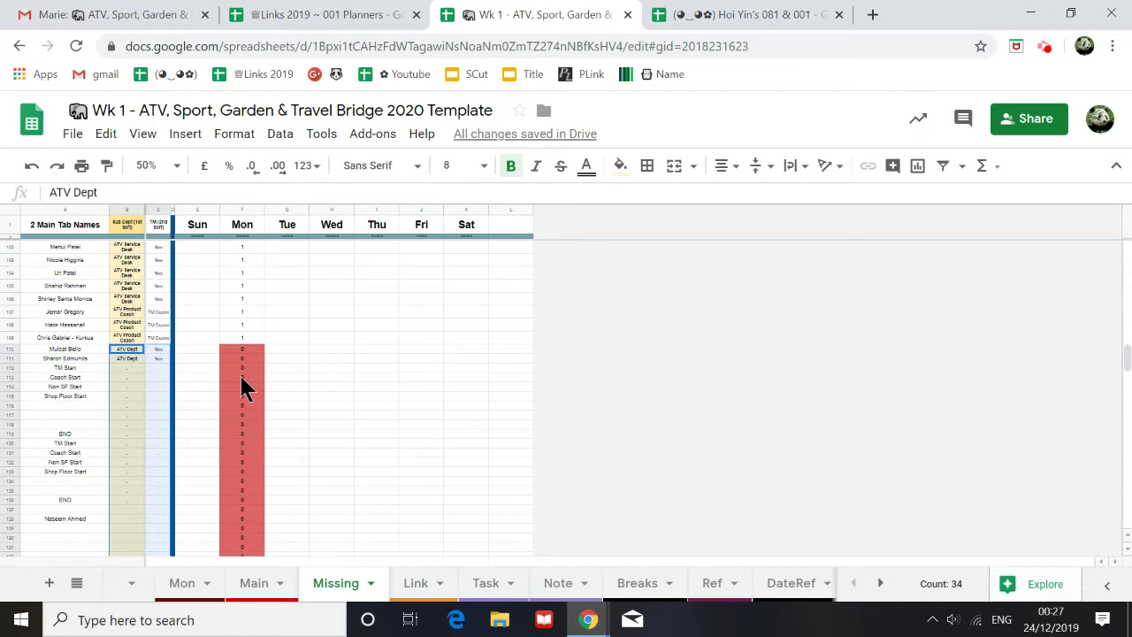
left_click(149, 165)
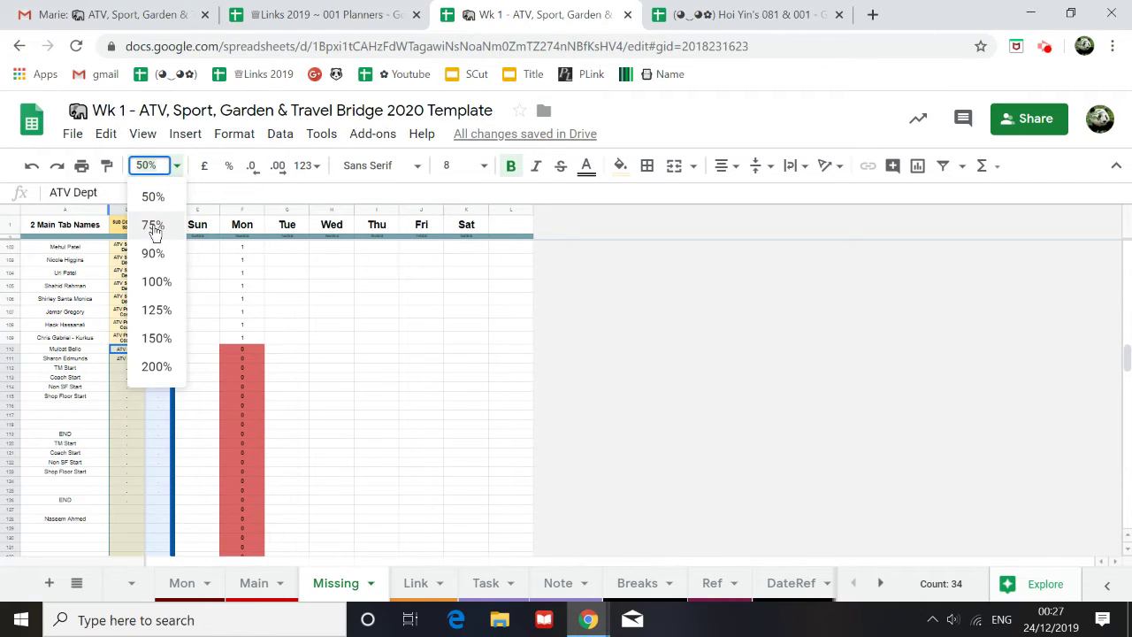
left_click(154, 224)
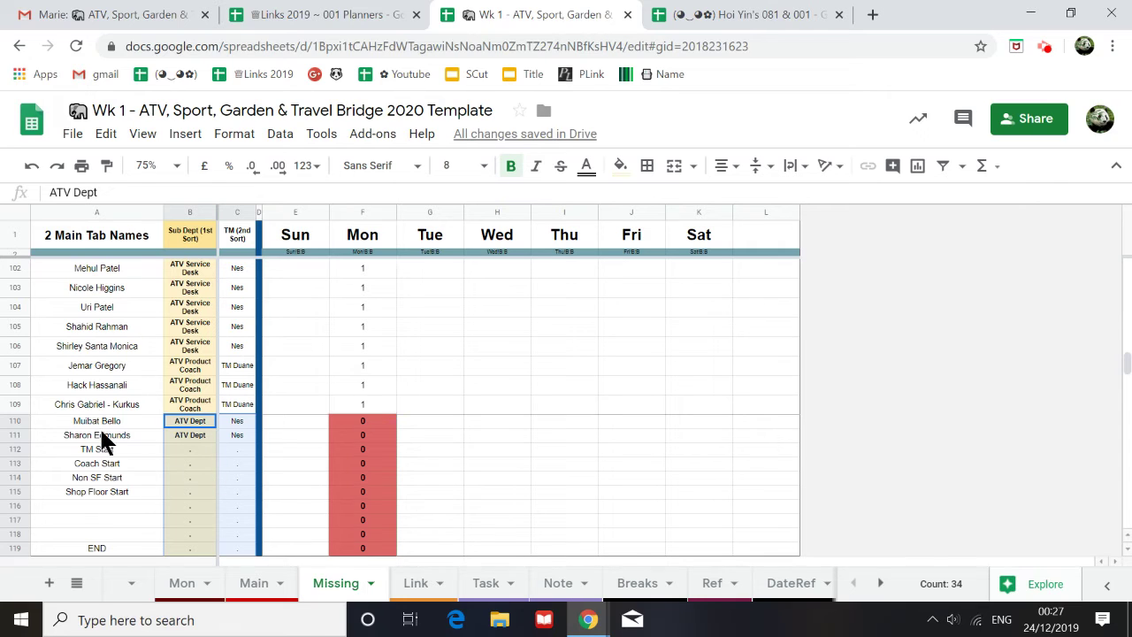
left_click_drag(119, 421, 108, 437)
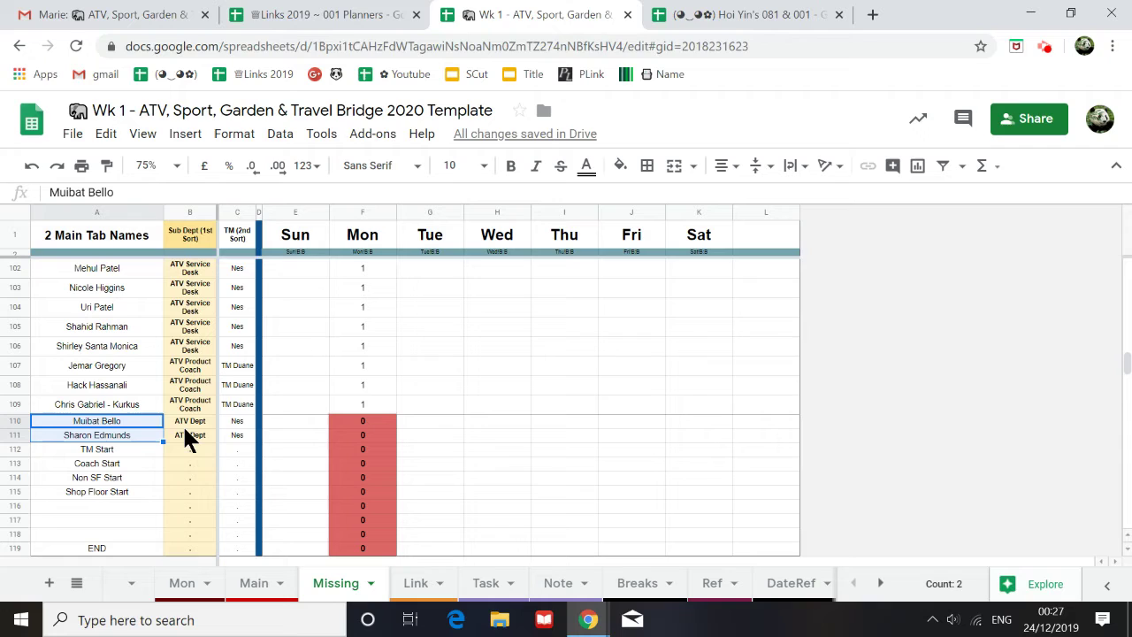
left_click(118, 421)
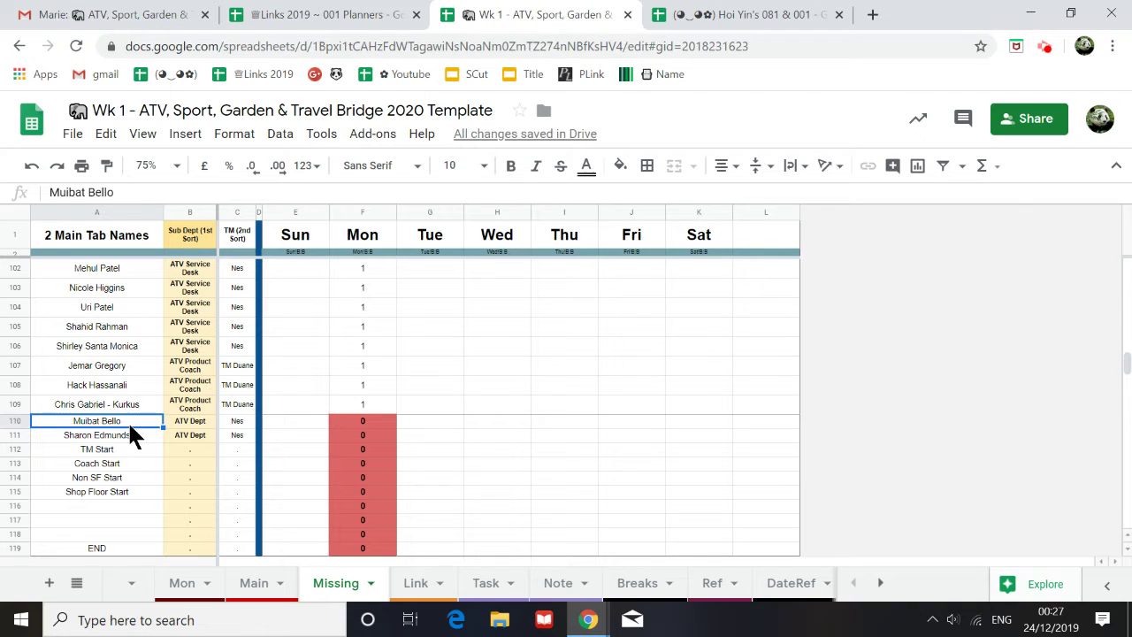
Step: Copy the ATV Dept name in A110 and search for it on the Main sheet
key("ctrl+c")
left_click(253, 586)
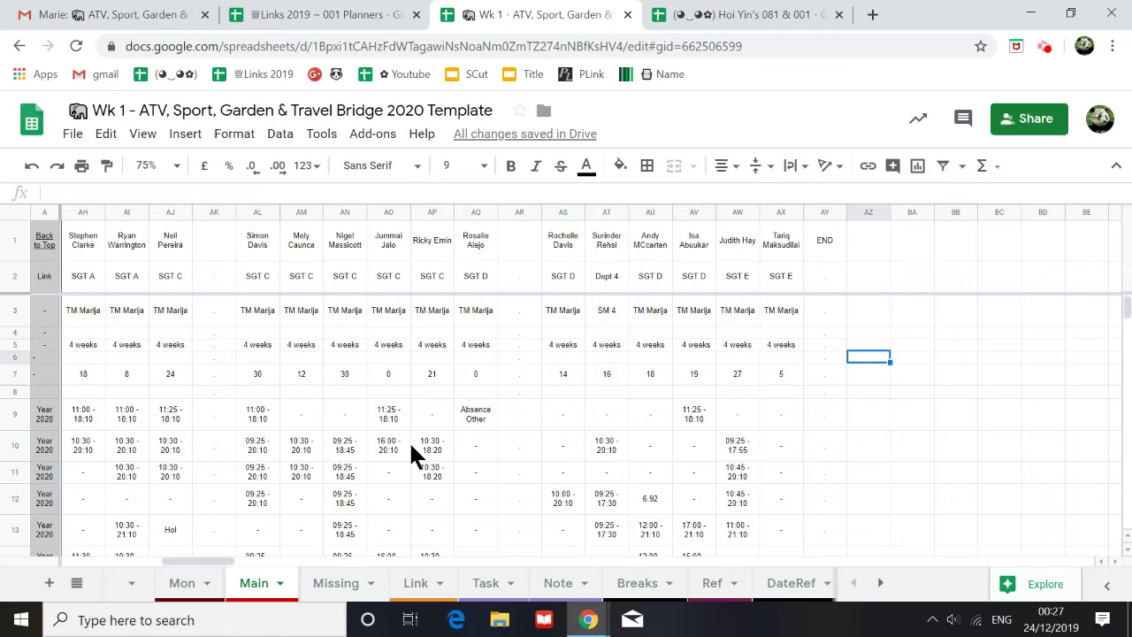
key("ctrl+f")
key("ctrl+v")
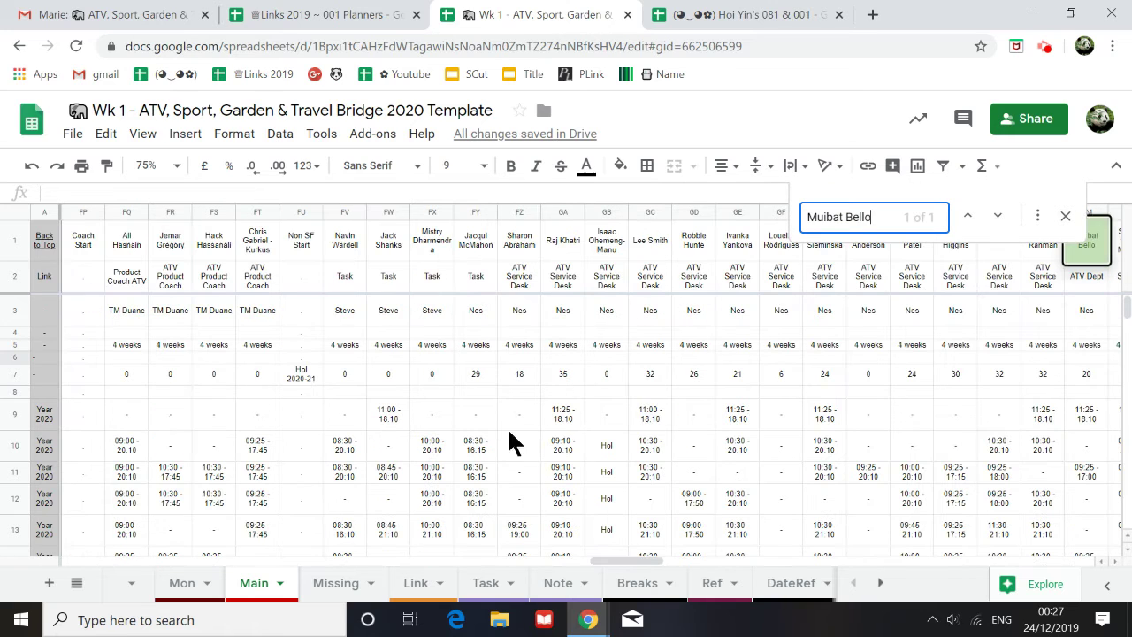
left_click_drag(622, 561, 674, 561)
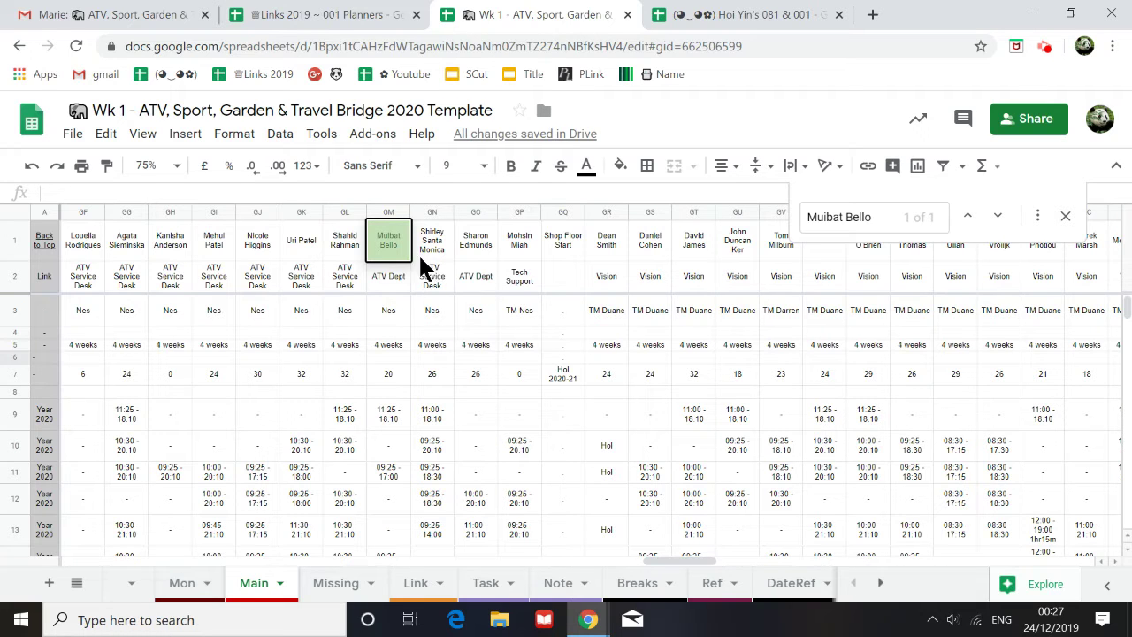
Step: Paste the first missing ATV Dept name into B215 on the Mon sheet
left_click(181, 583)
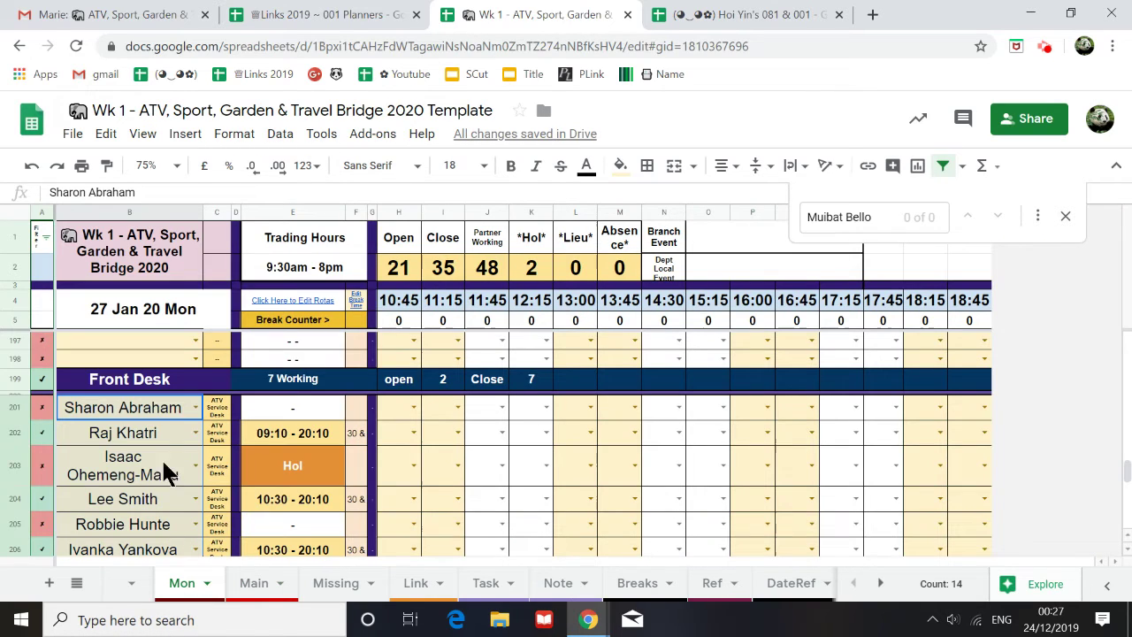
scroll(177, 531, "down", 5)
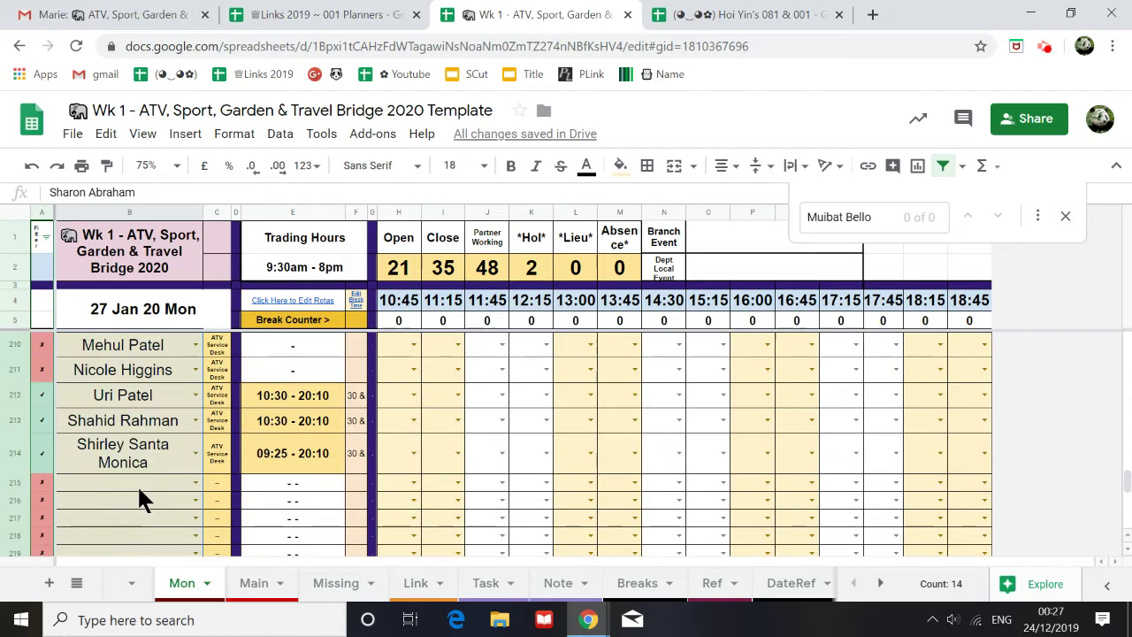
left_click(137, 482)
key("ctrl+v")
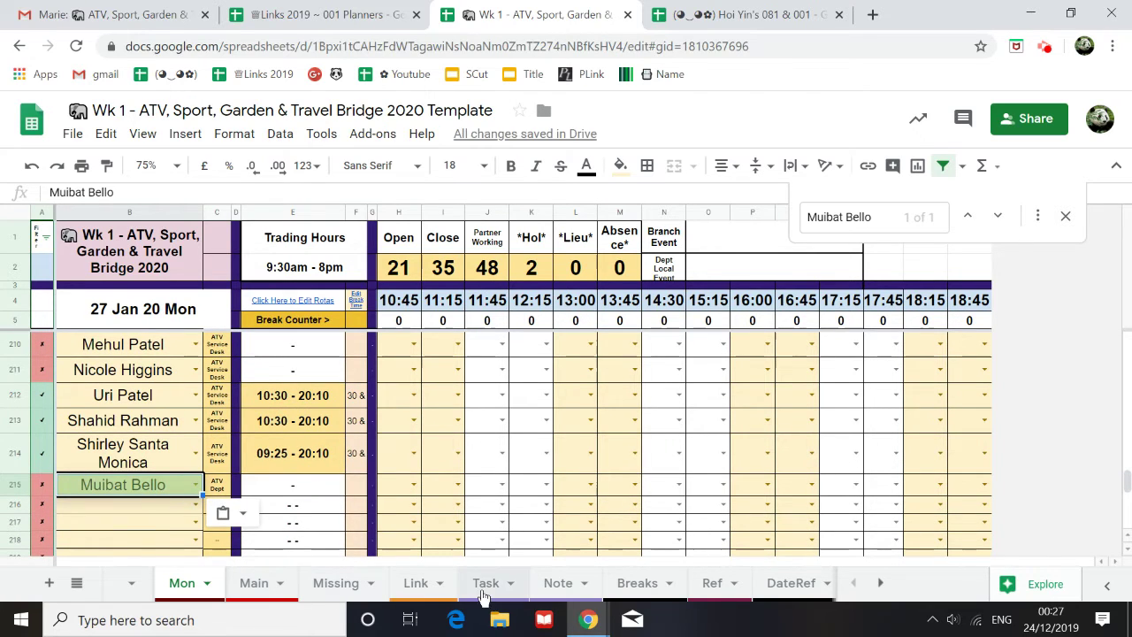
Step: Copy the second missing ATV Dept name from A111 and paste it into Mon's B216
left_click(338, 585)
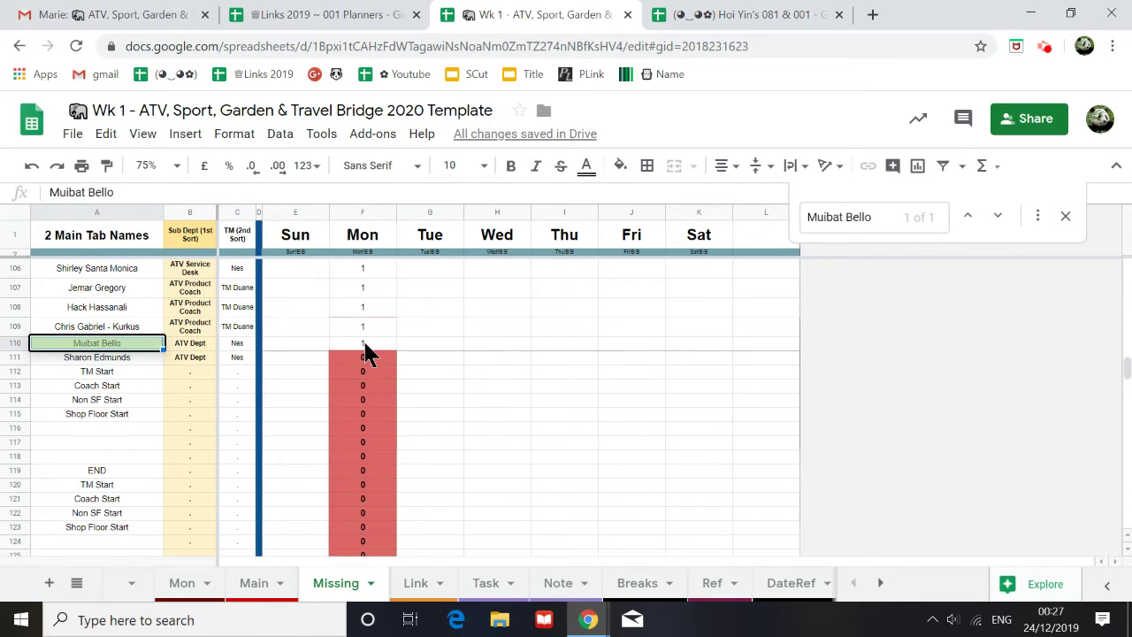
left_click(142, 357)
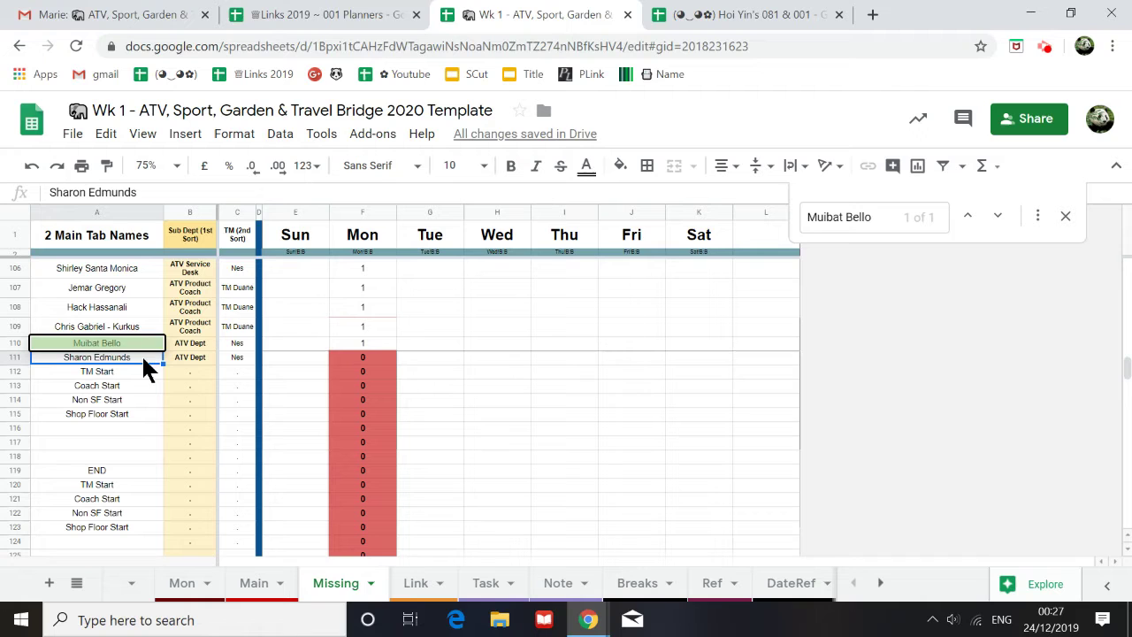
key("ctrl+c")
left_click(182, 585)
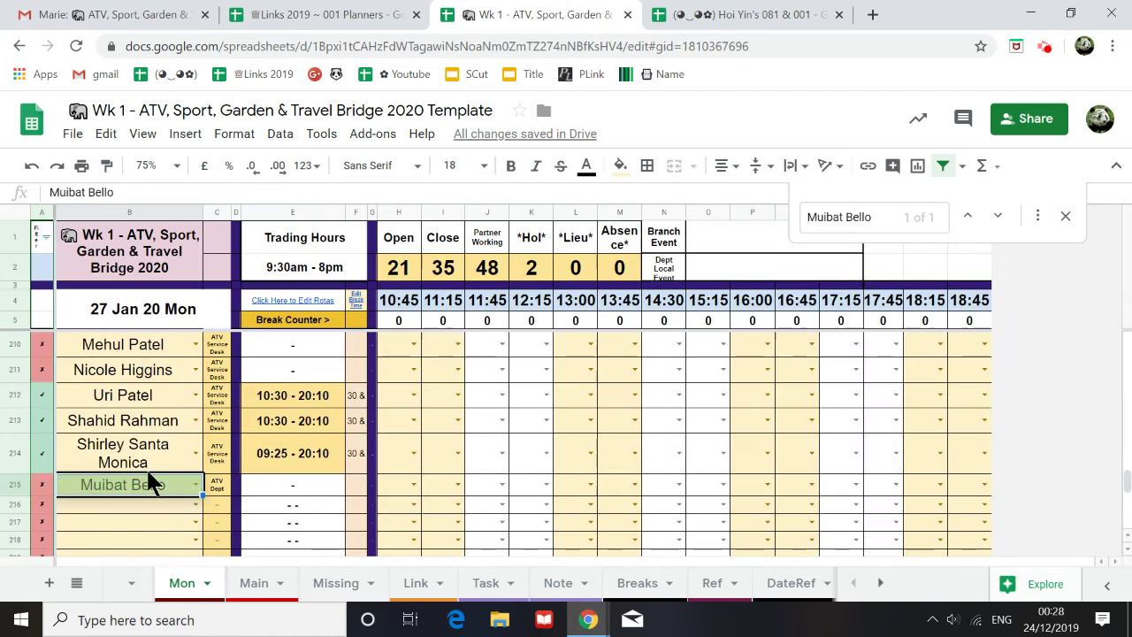
left_click(135, 431)
key("ctrl+v")
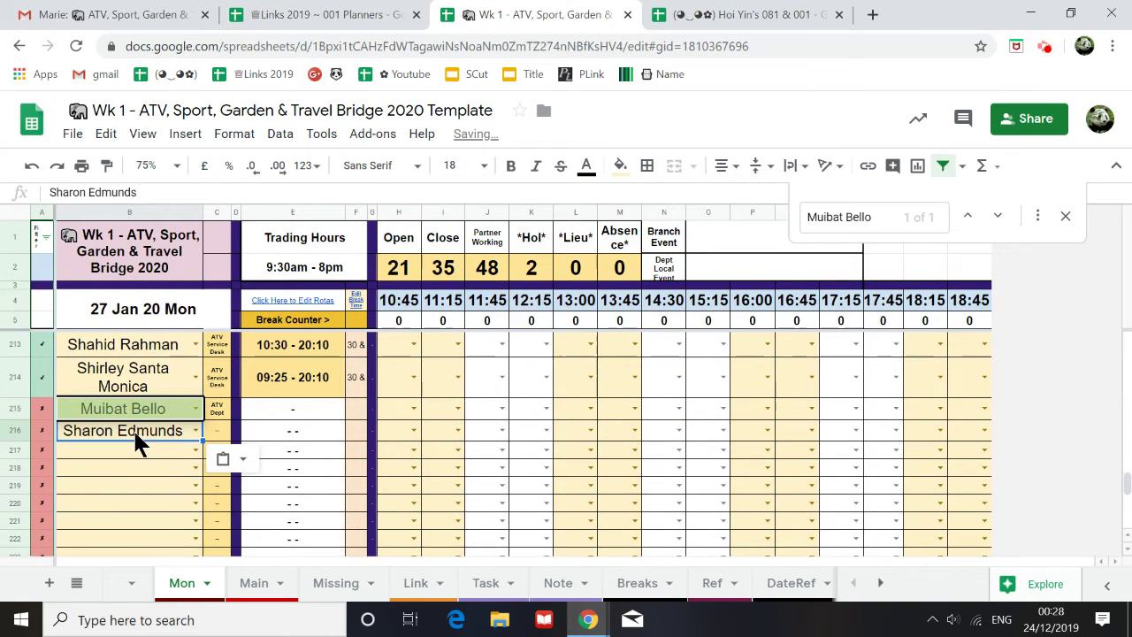
Step: Copy the COUNTIF check from D192 into D201
scroll(172, 473, "up", 3)
scroll(172, 473, "up", 3)
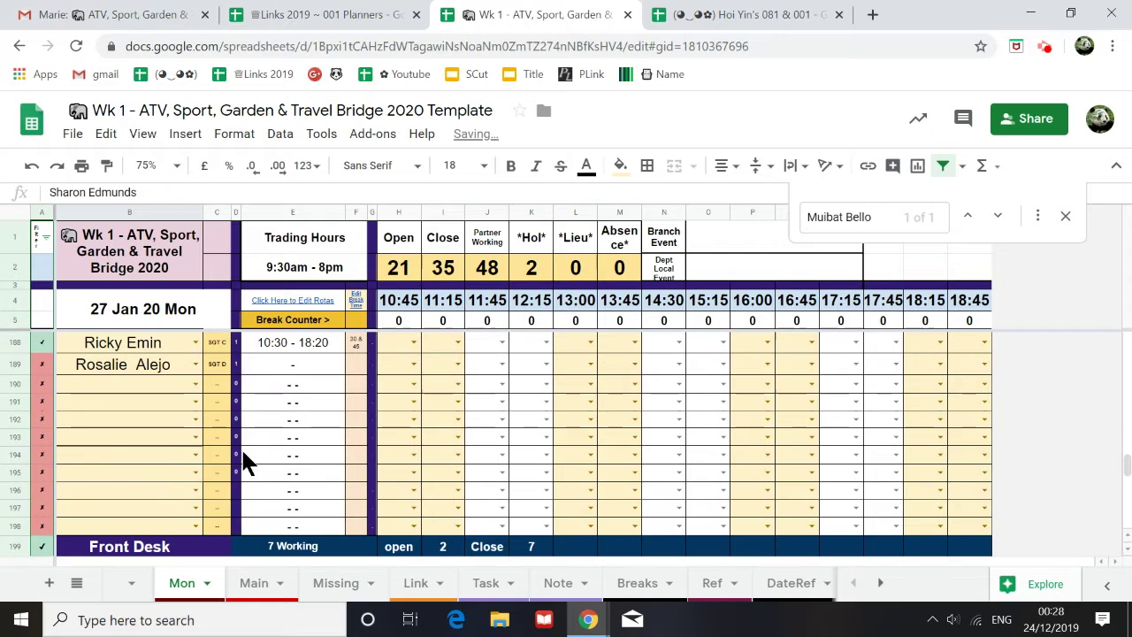
left_click(237, 421)
scroll(240, 441, "down", 5)
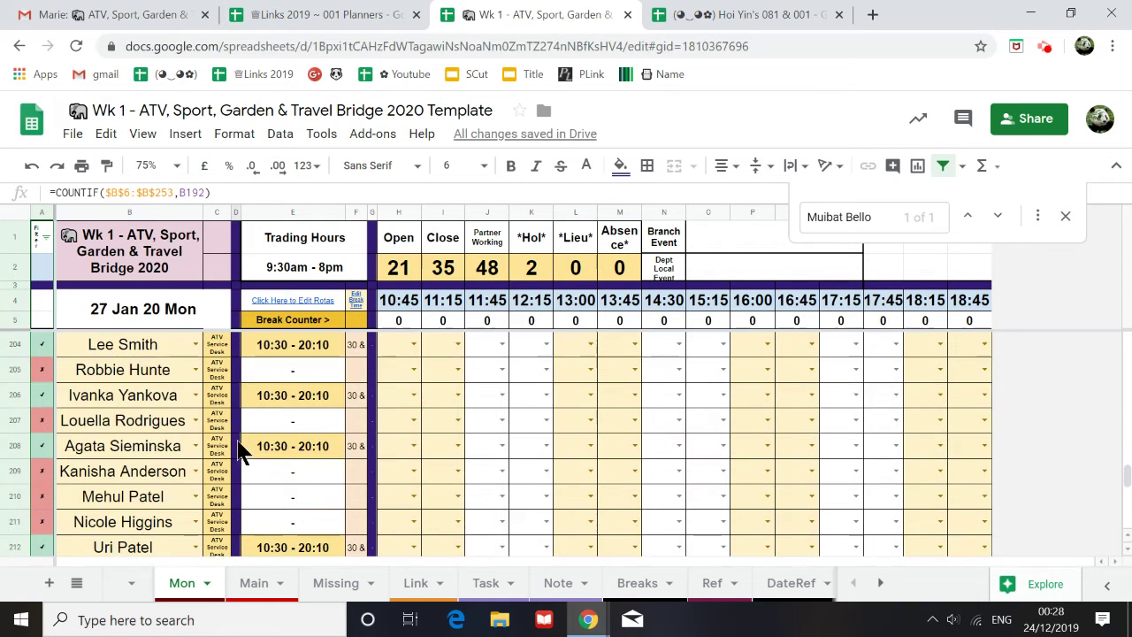
scroll(239, 433, "up", 2)
left_click(236, 408)
key("ctrl+v")
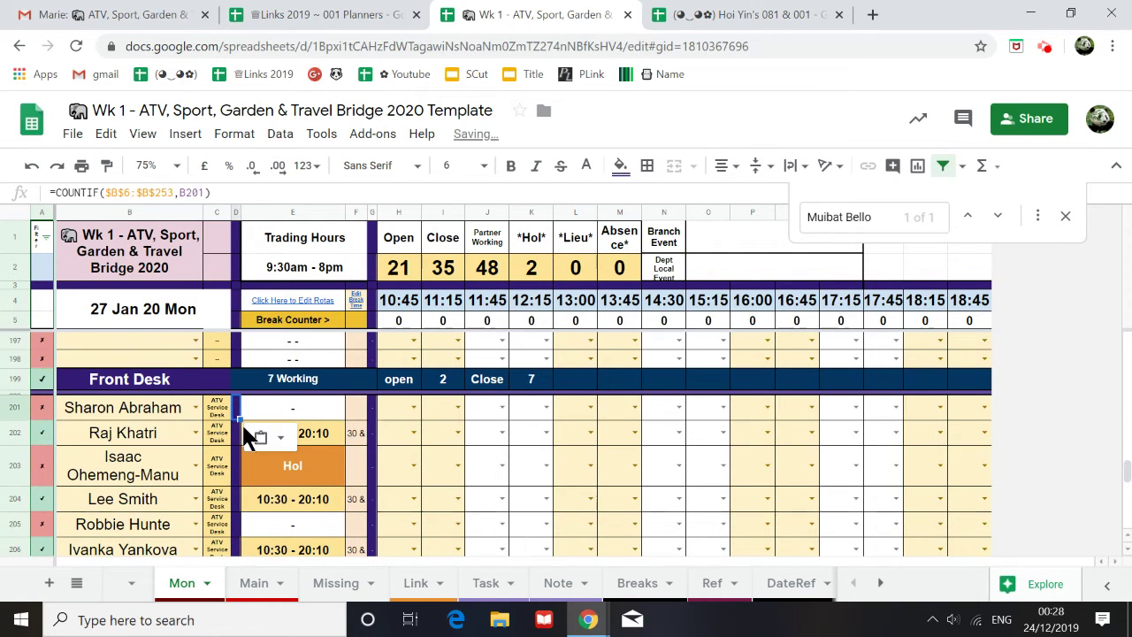
Step: Fill the COUNTIF check down through the Front Desk name rows and inspect D195's formula
left_click(243, 585)
scroll(244, 523, "up", 2)
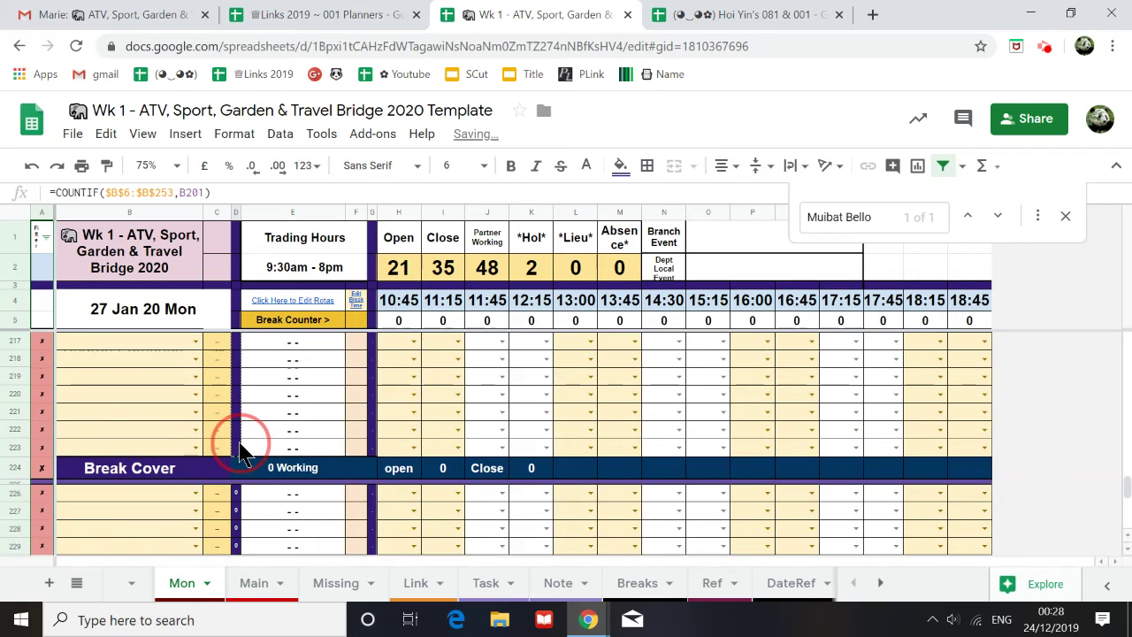
scroll(268, 503, "down", 5)
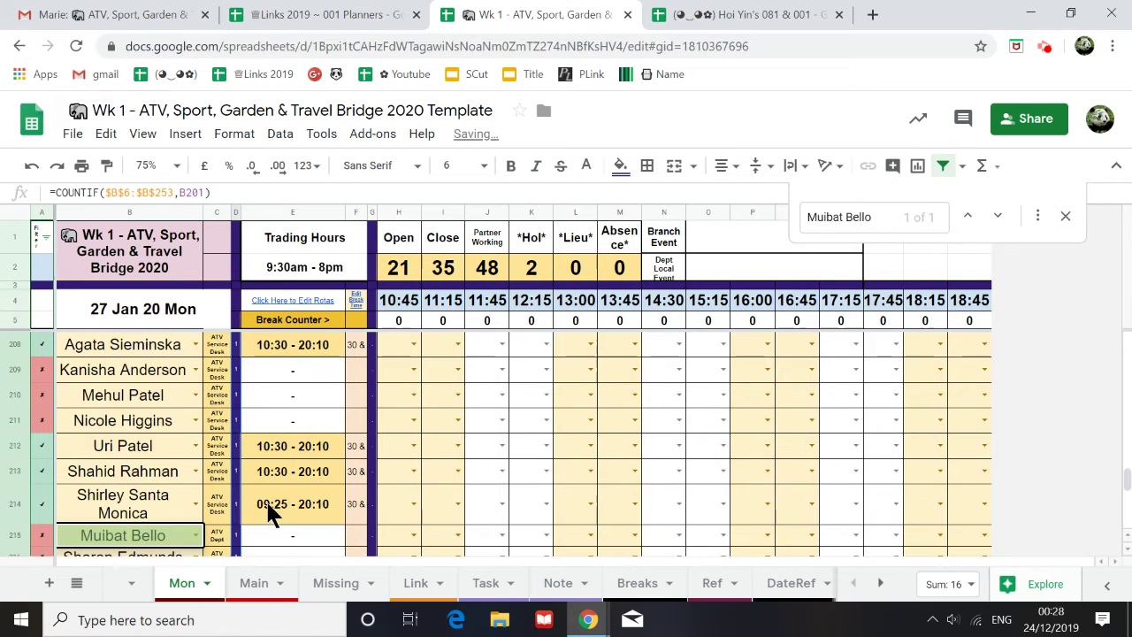
left_click(234, 521, "shift")
key("ctrl+v")
scroll(227, 513, "up", 1)
scroll(193, 492, "up", 4)
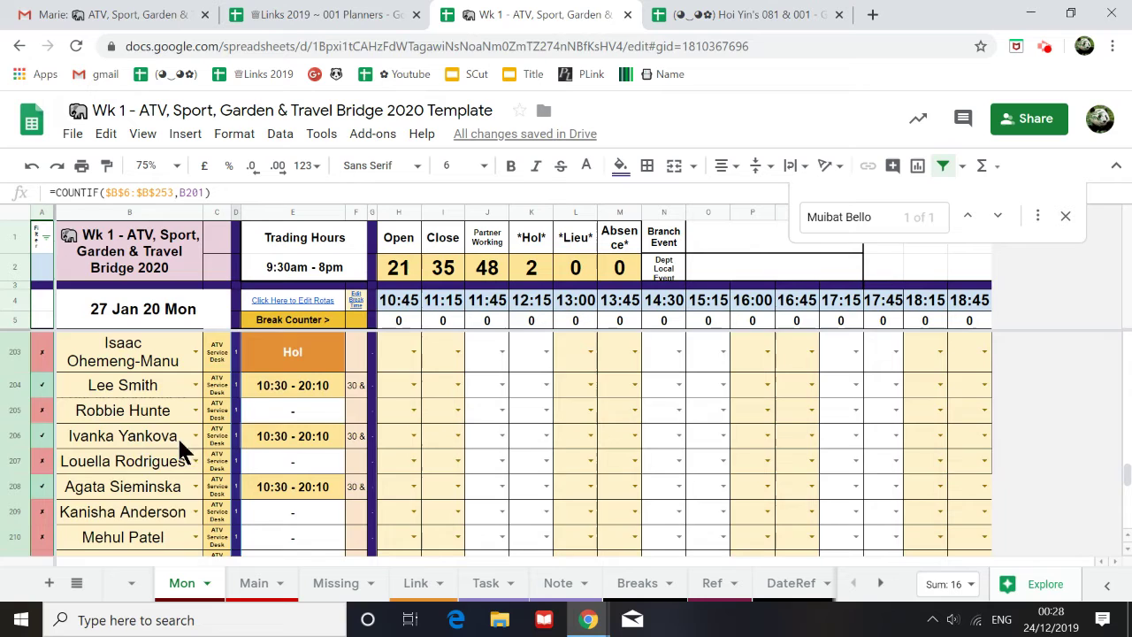
scroll(224, 465, "up", 1)
left_click(237, 431)
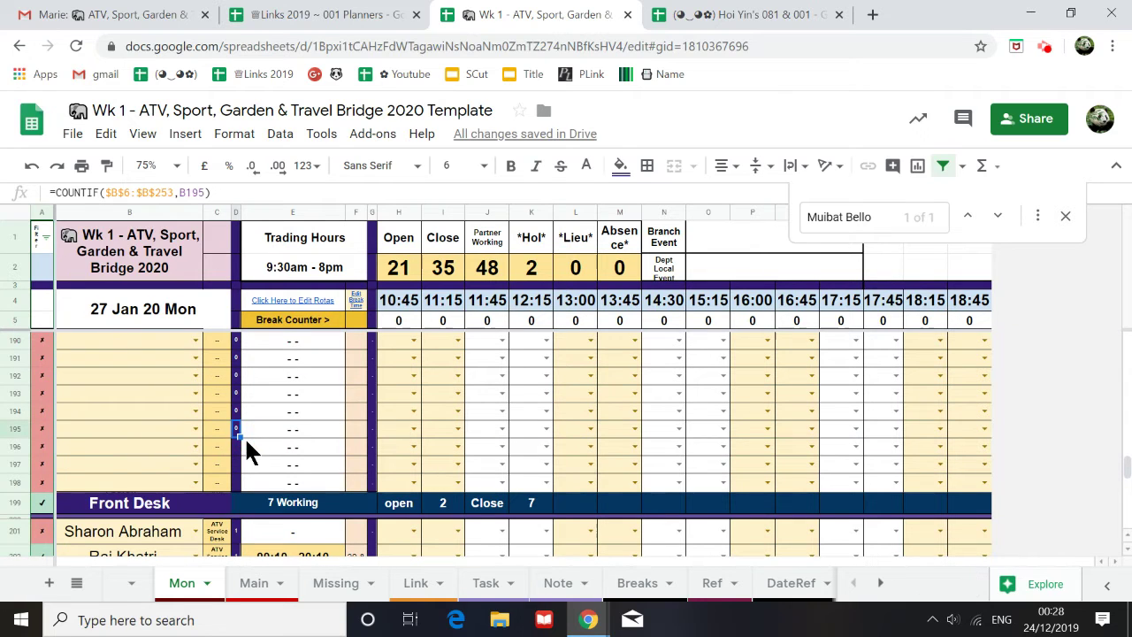
scroll(255, 488, "up", 7)
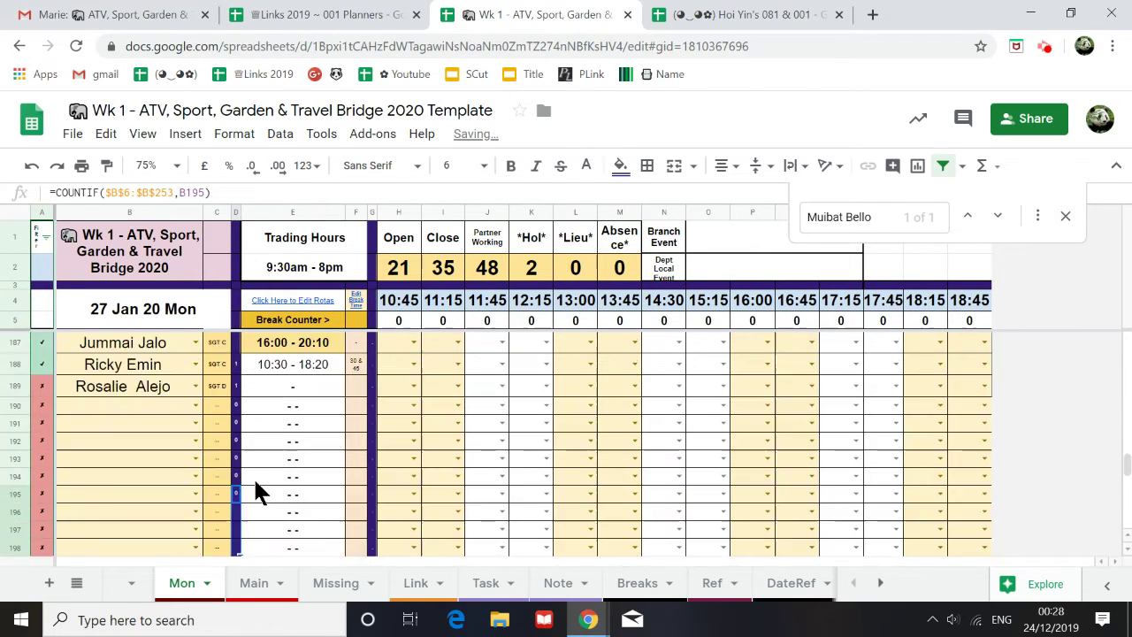
scroll(253, 492, "down", 2)
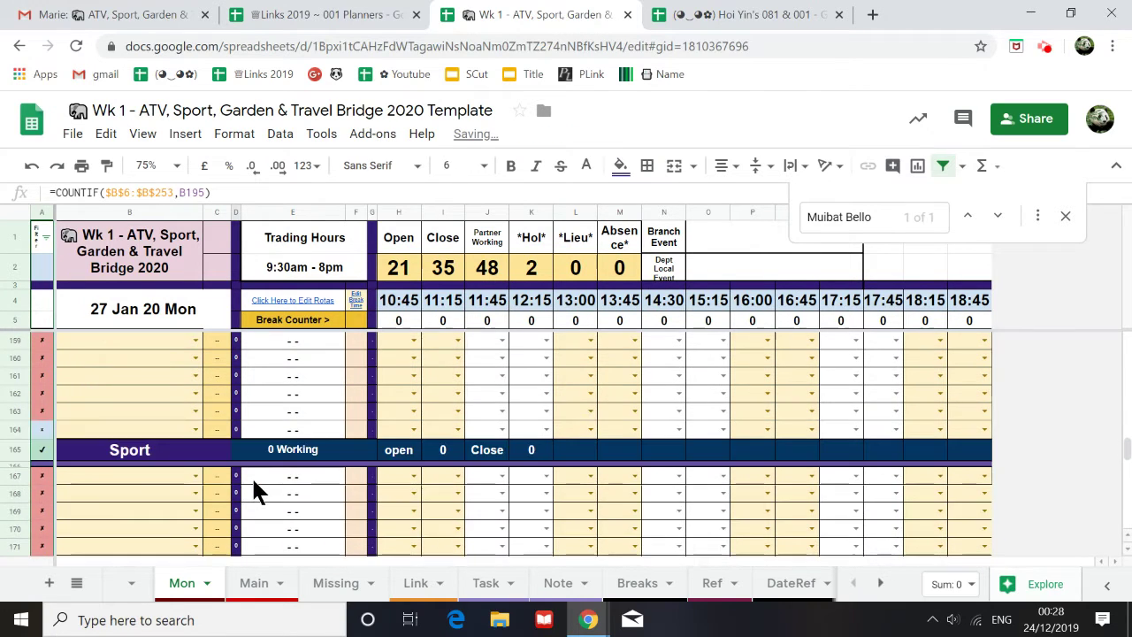
left_click(331, 590)
Step: Copy the missing Dept 4 staff member's name from Missing cell A76
scroll(191, 472, "up", 2)
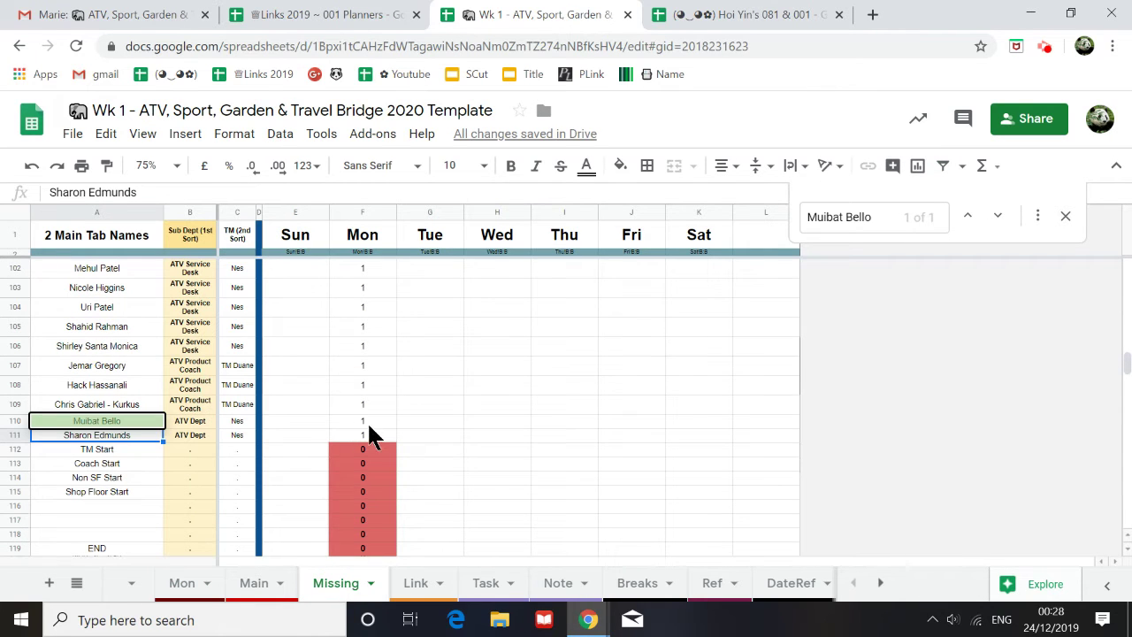
scroll(358, 438, "up", 10)
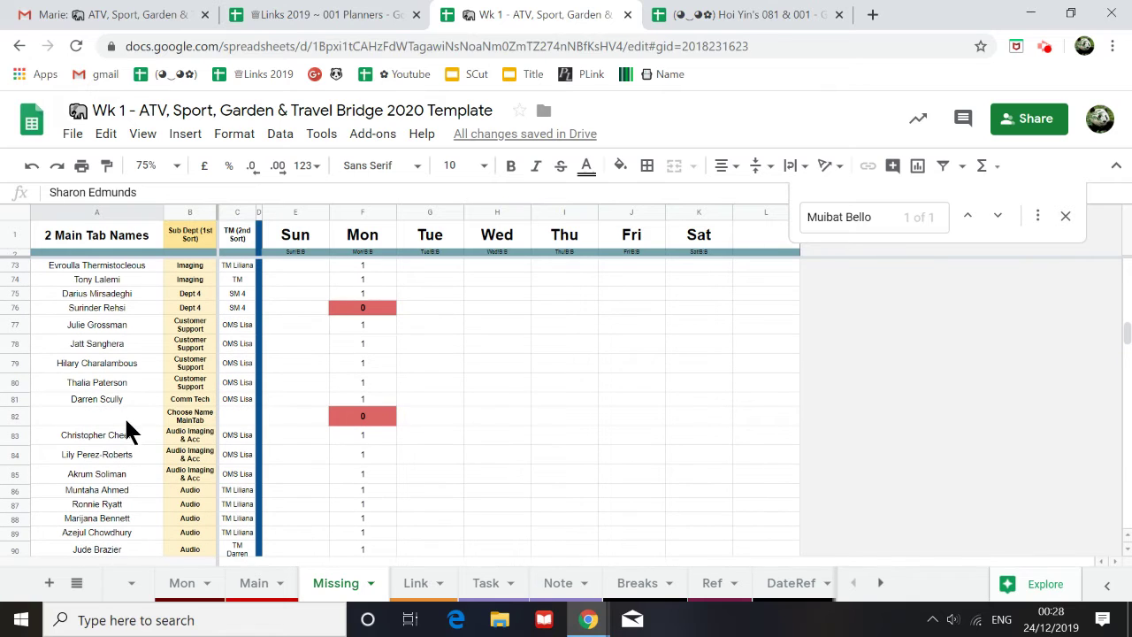
scroll(126, 430, "up", 2)
left_click(134, 364)
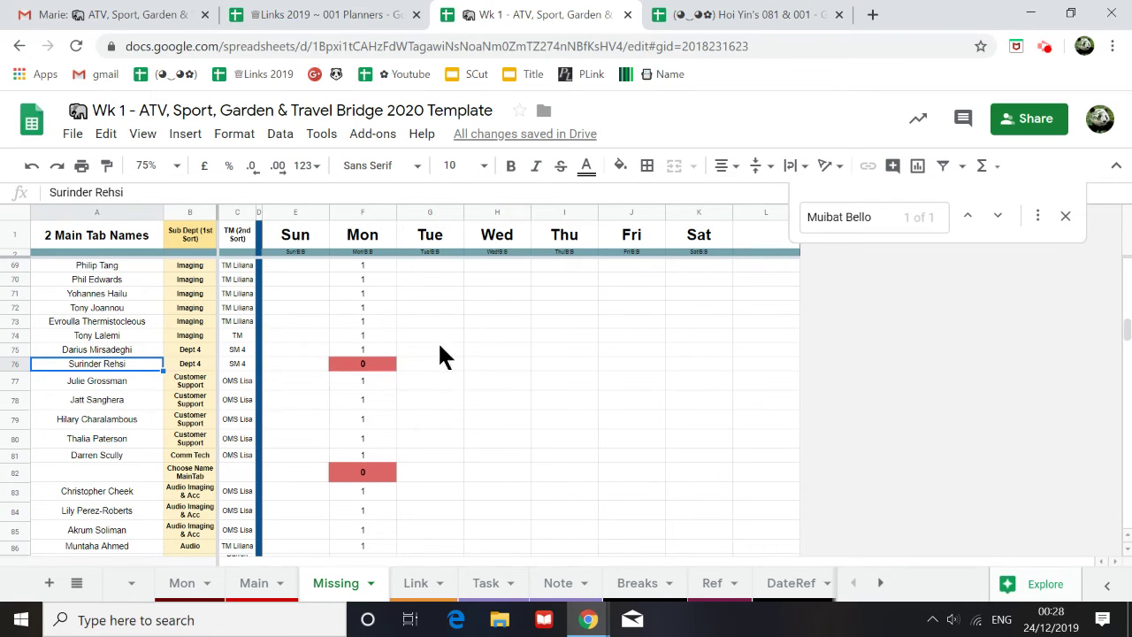
key("ctrl+c")
Step: Search the Main sheet for the copied Dept 4 name, locating it in column AT
left_click(253, 582)
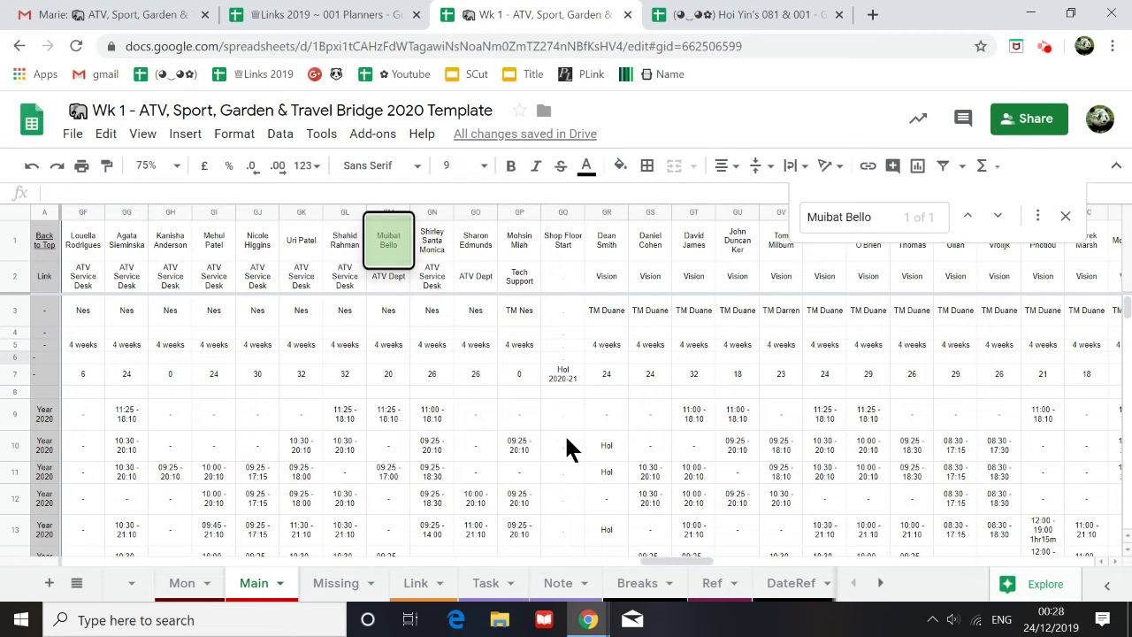
left_click(862, 217)
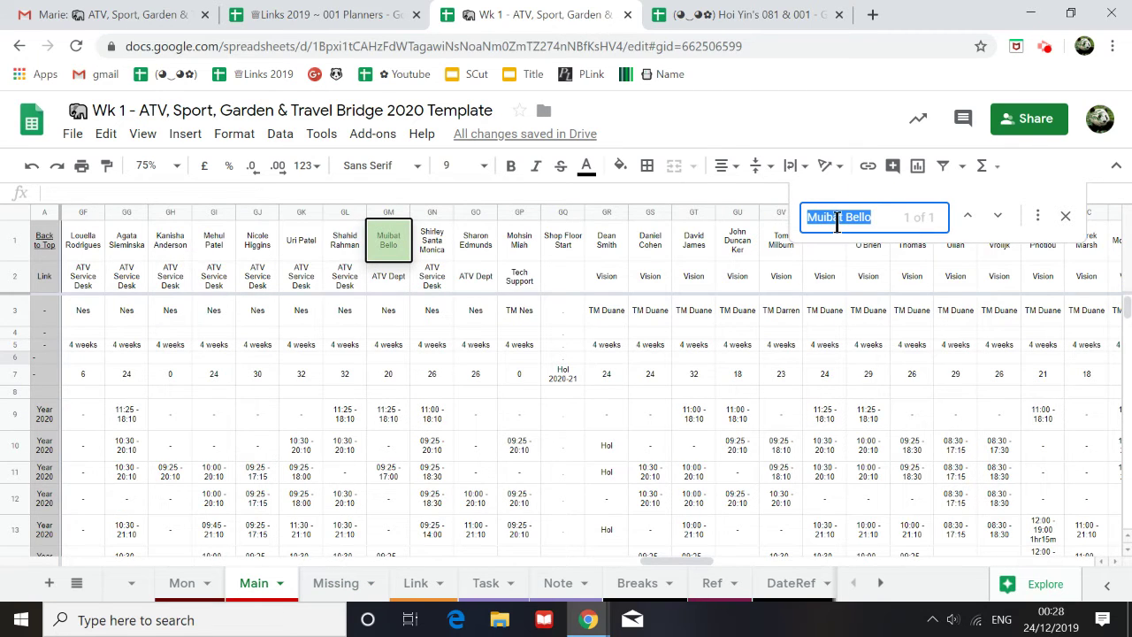
key("ctrl+v")
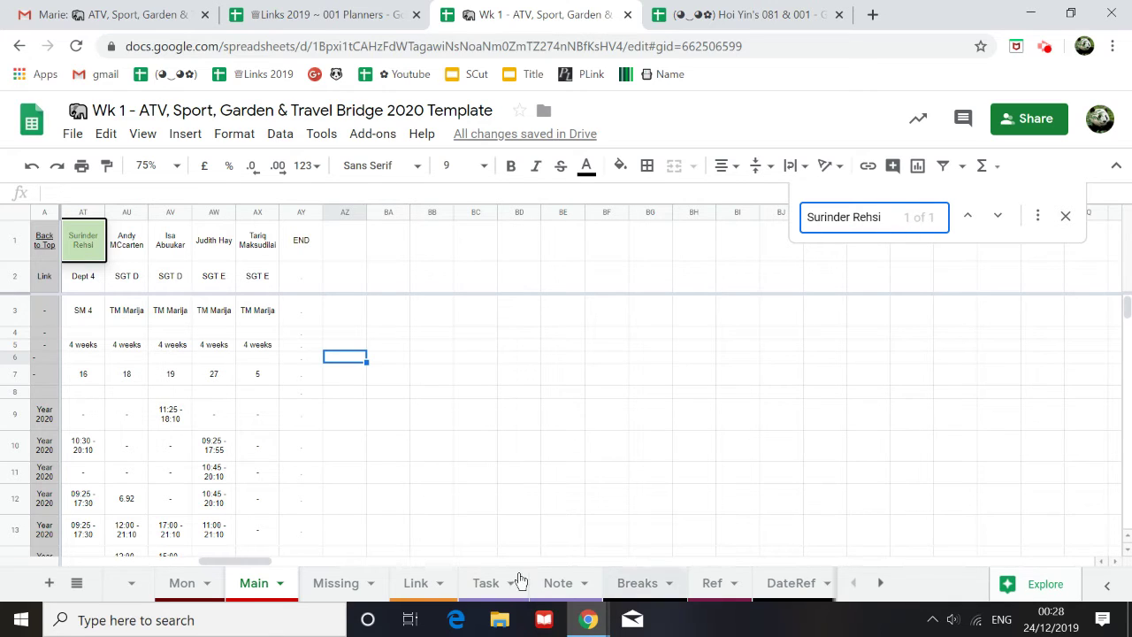
left_click_drag(235, 559, 222, 563)
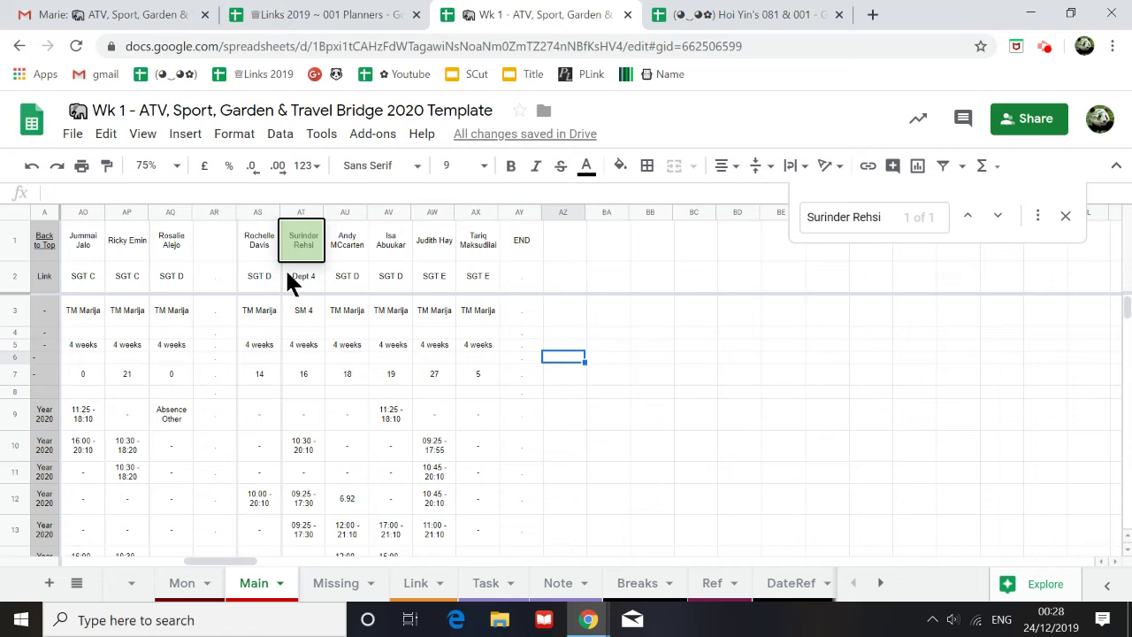
left_click(354, 252)
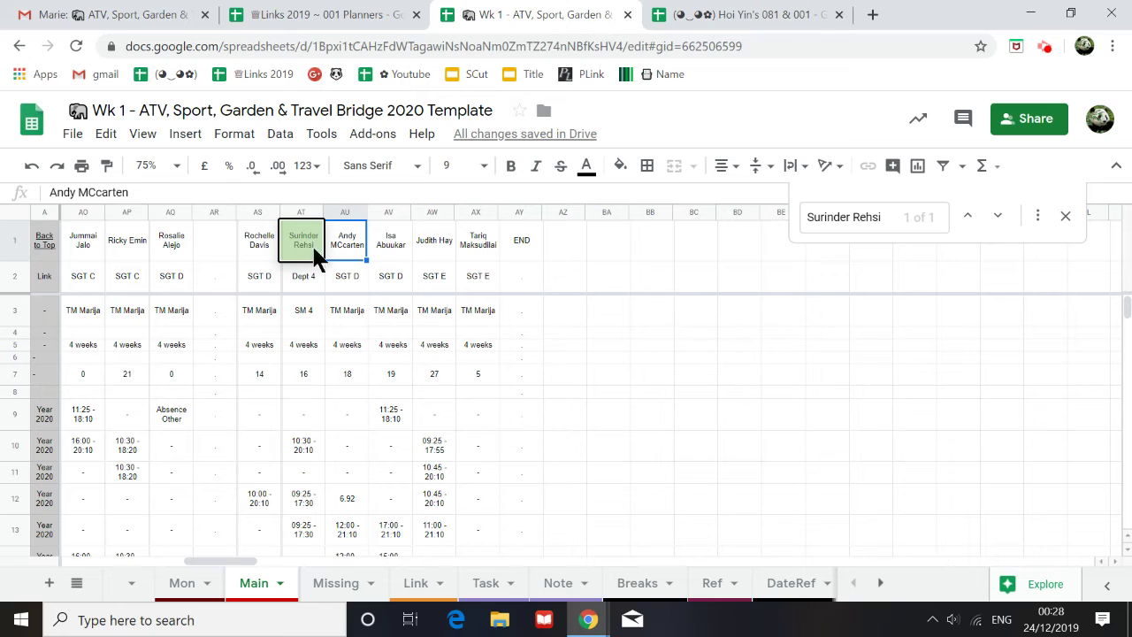
Step: Try typed staff-name searches on the Mon sheet, then clear the search term
left_click(182, 583)
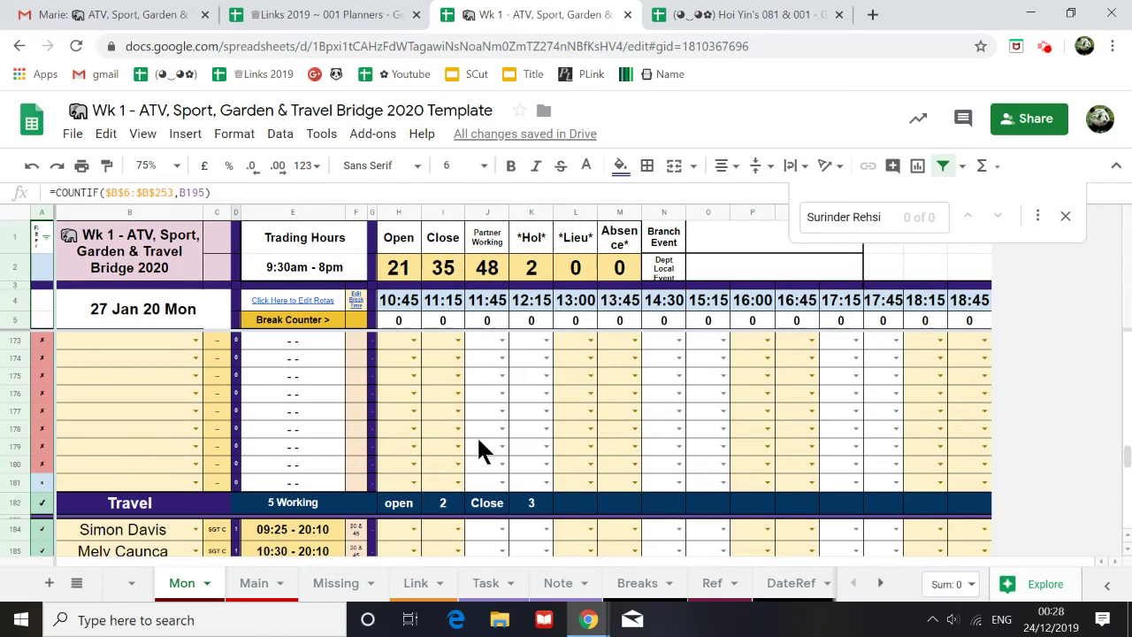
key("ctrl+f")
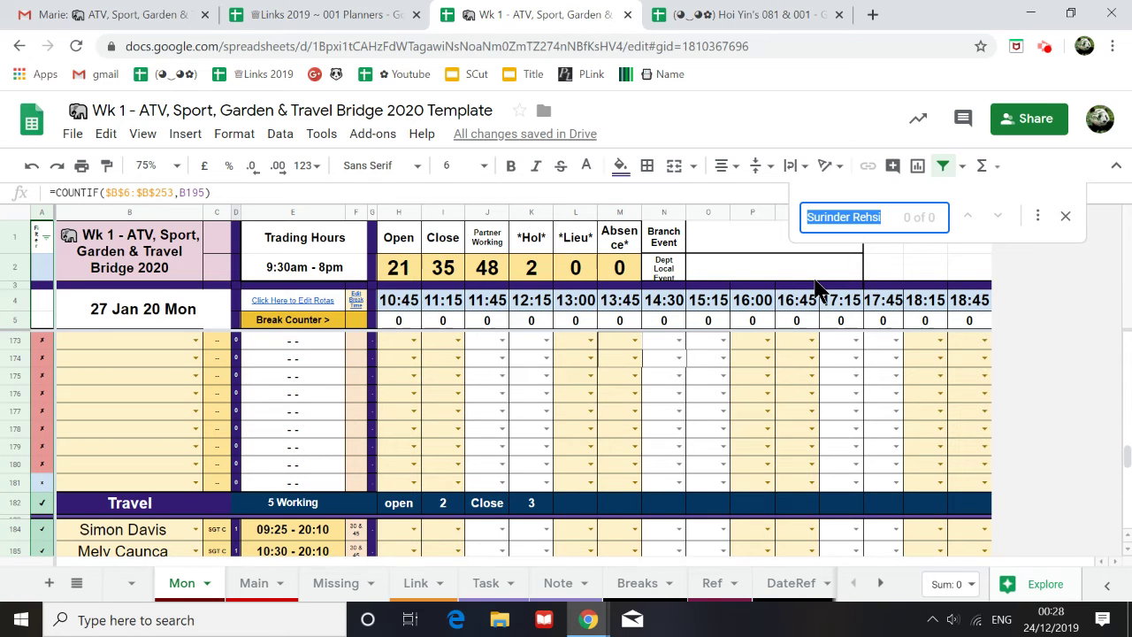
type("and")
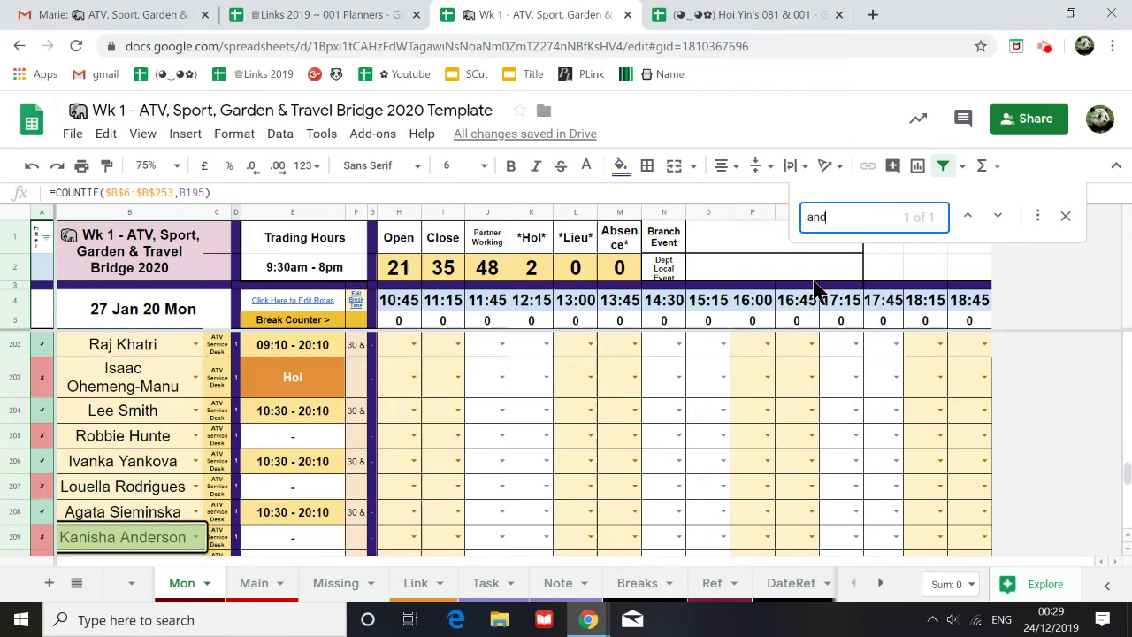
type("y")
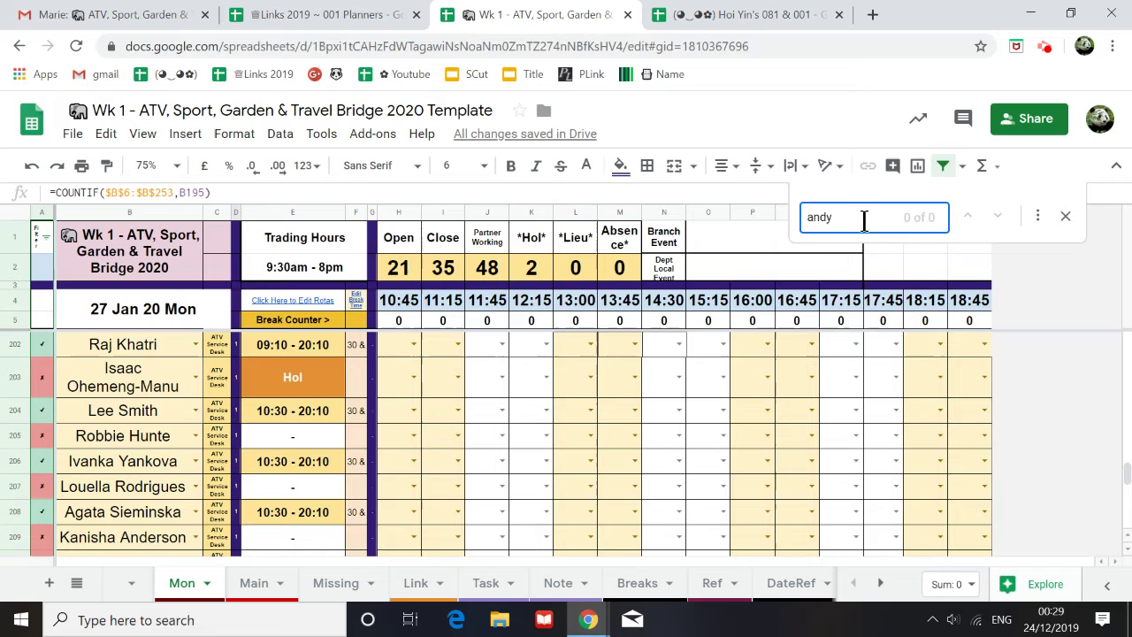
key("BackSpace")
key("BackSpace")
key("BackSpace")
key("BackSpace")
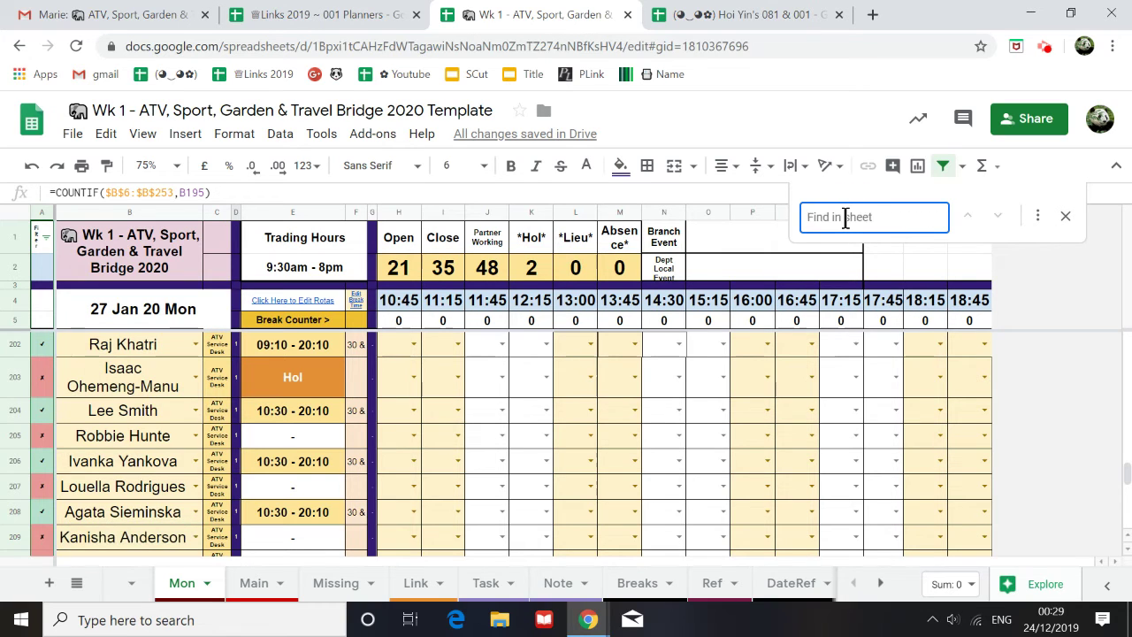
type("roc")
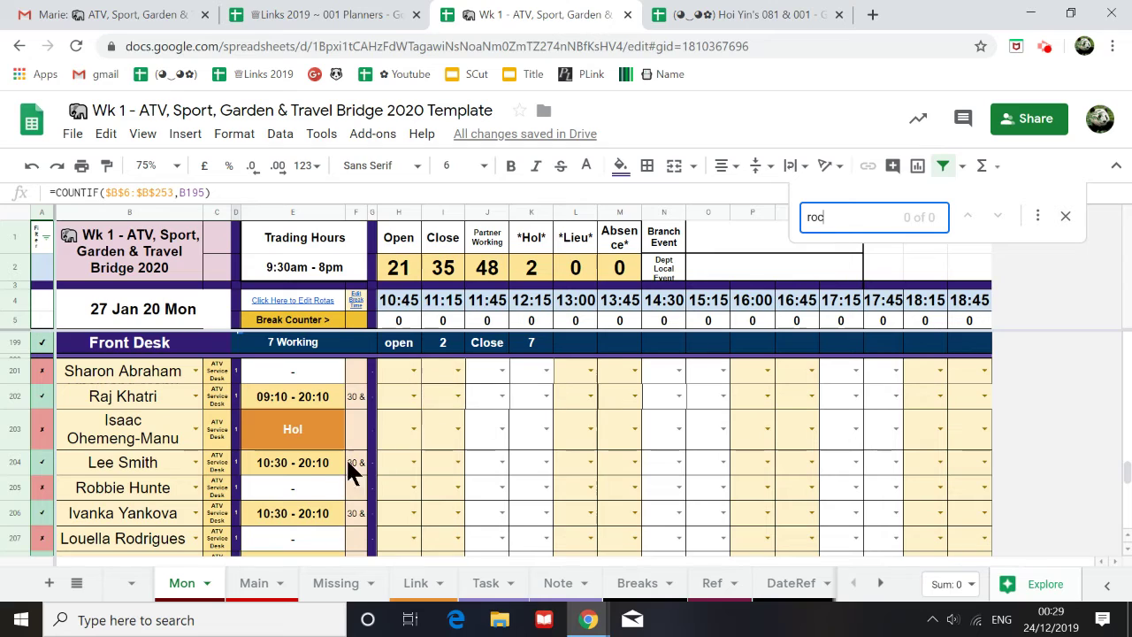
type("he")
left_click(807, 220)
double_click(819, 217)
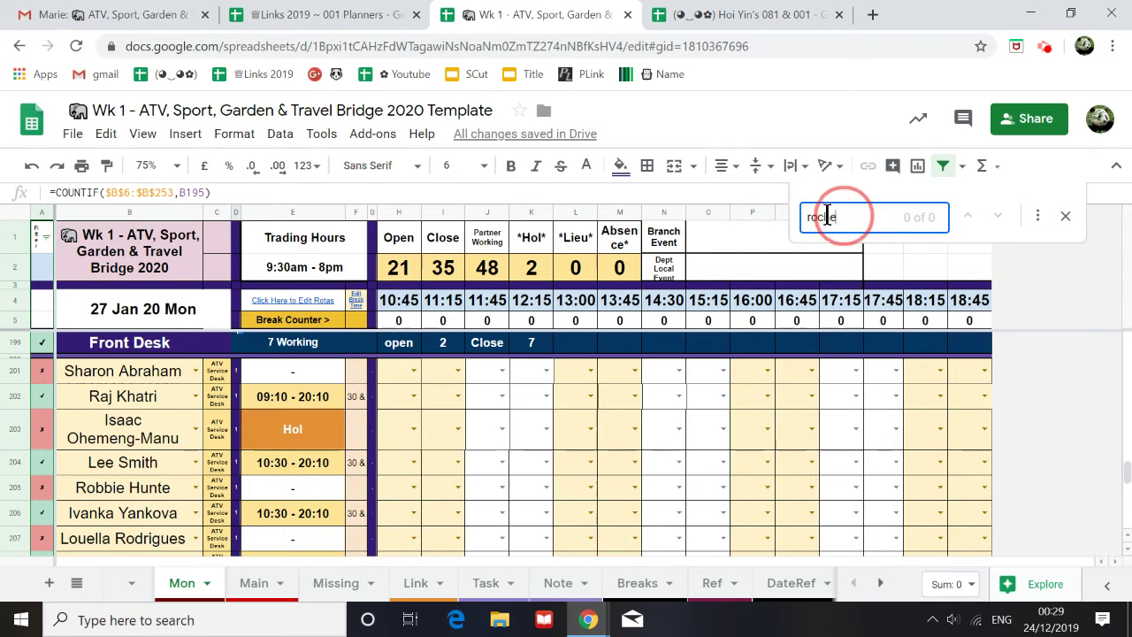
key("BackSpace")
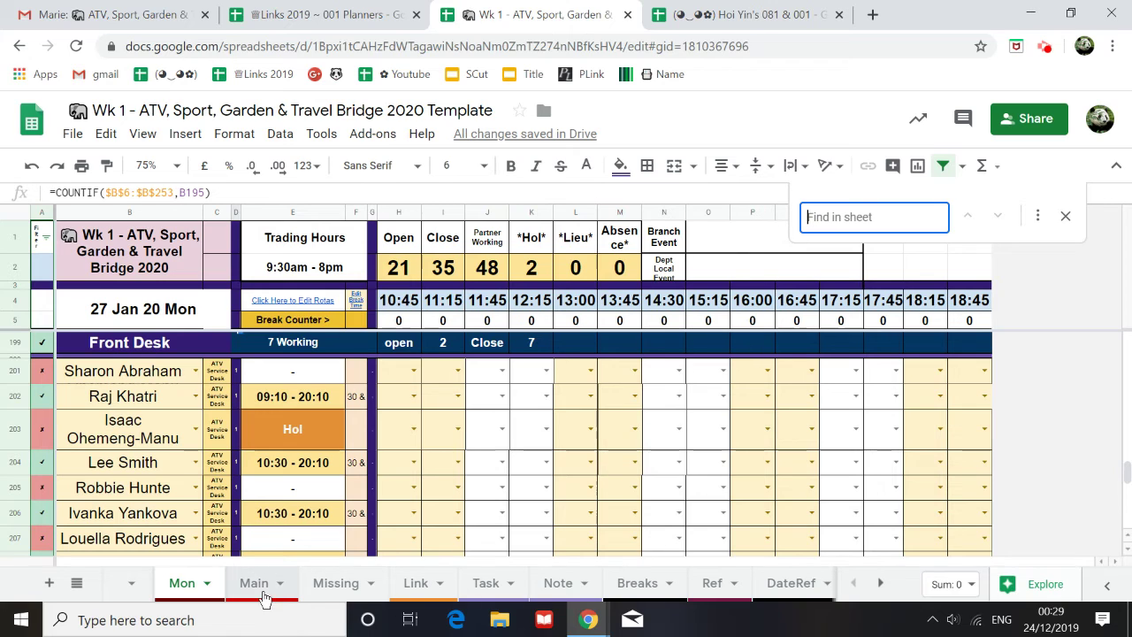
Step: Search Mon for the SGT D staff member's first name from Main cell AU1, finding 0 matches
left_click(256, 583)
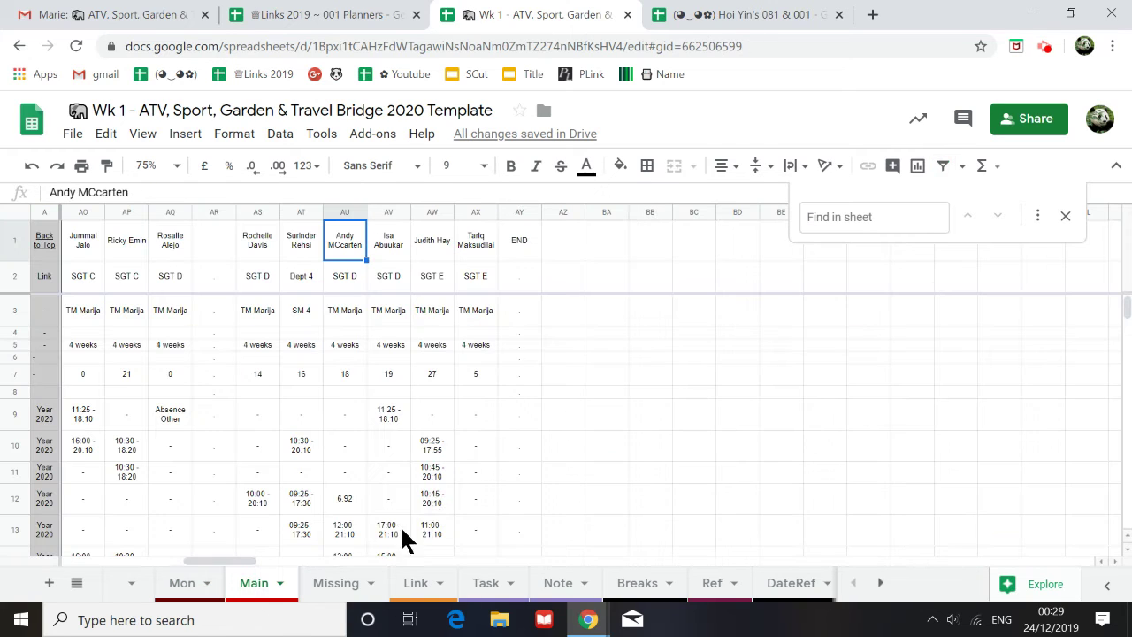
left_click(299, 248)
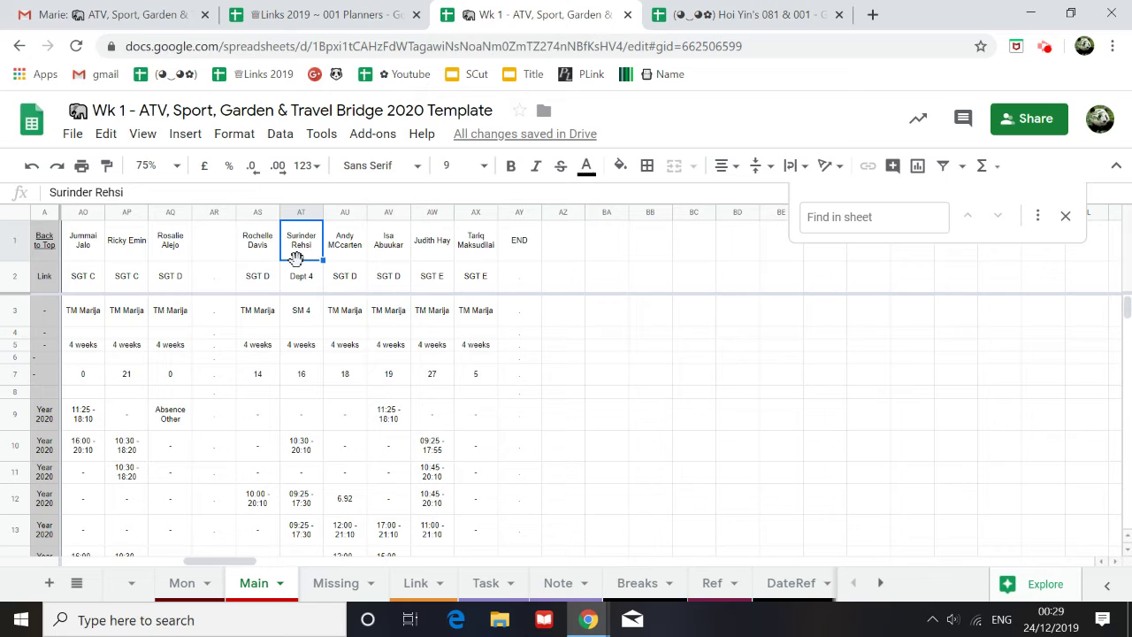
left_click(336, 583)
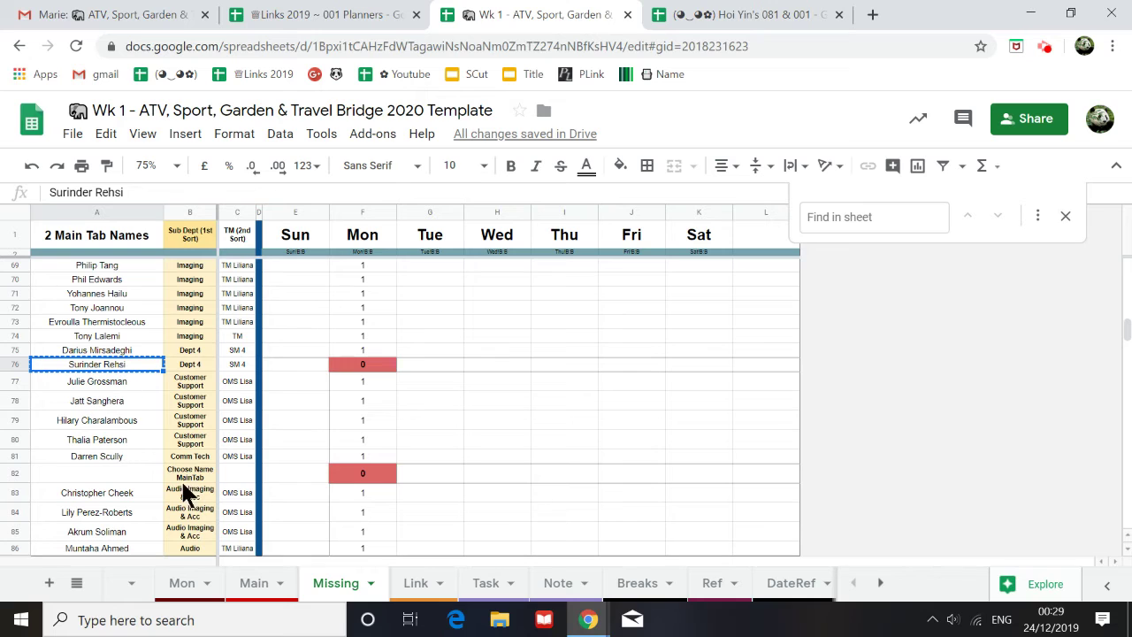
left_click(250, 584)
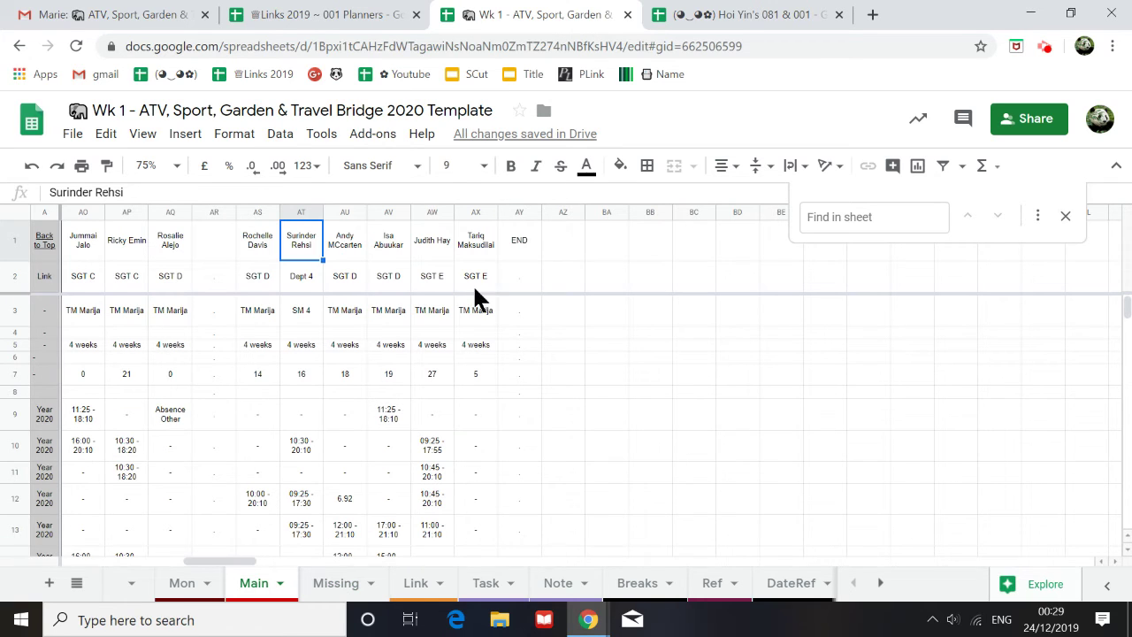
left_click(335, 248)
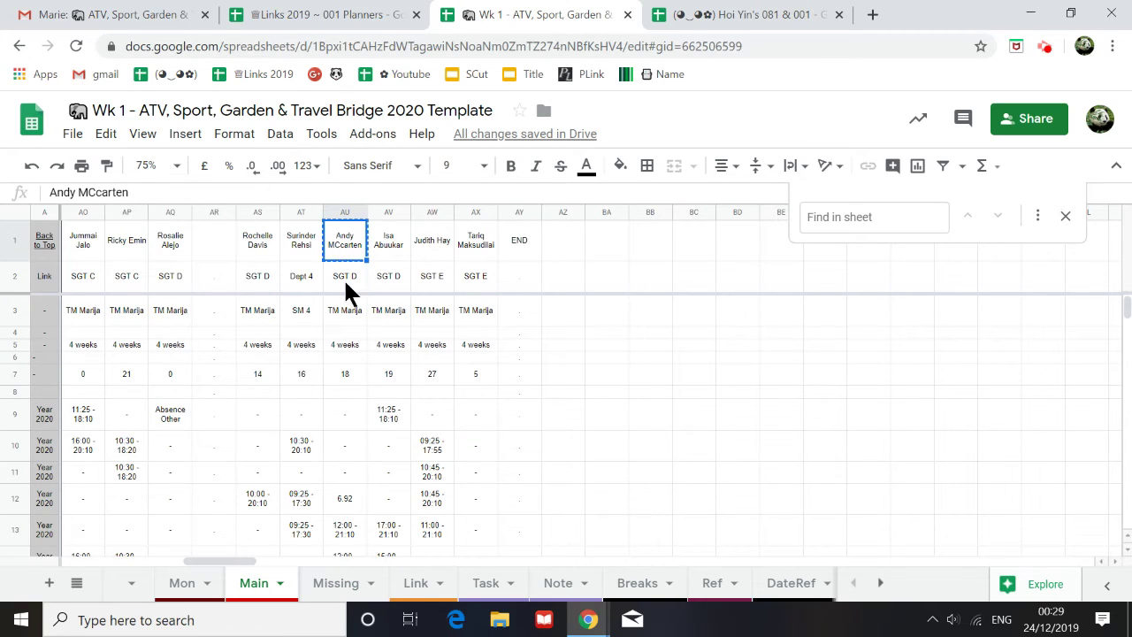
left_click(180, 583)
left_click(858, 217)
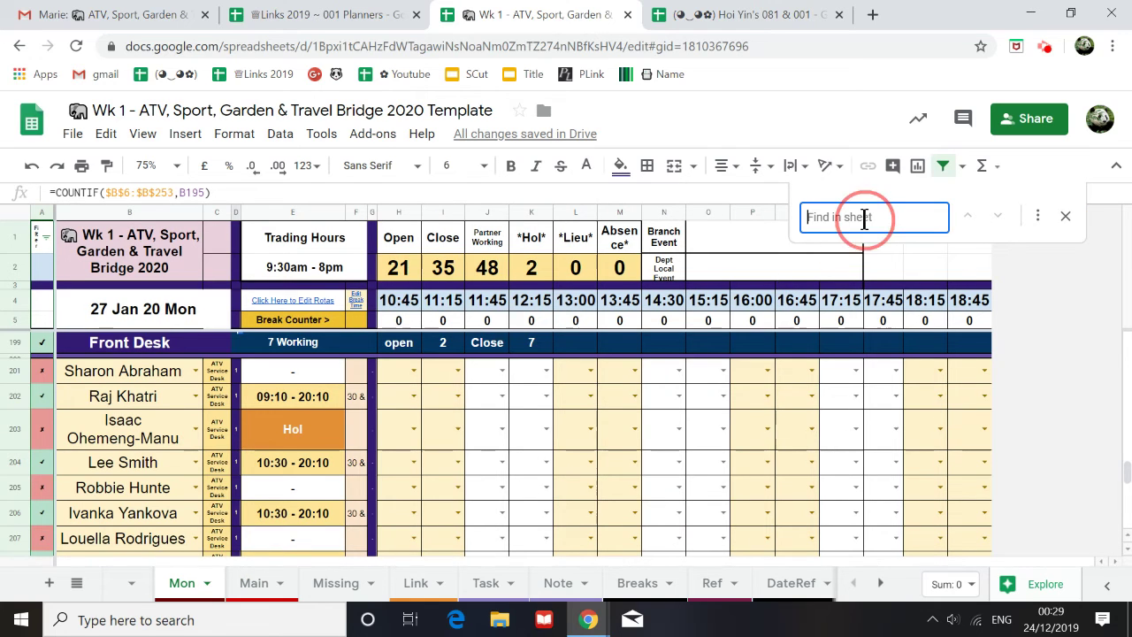
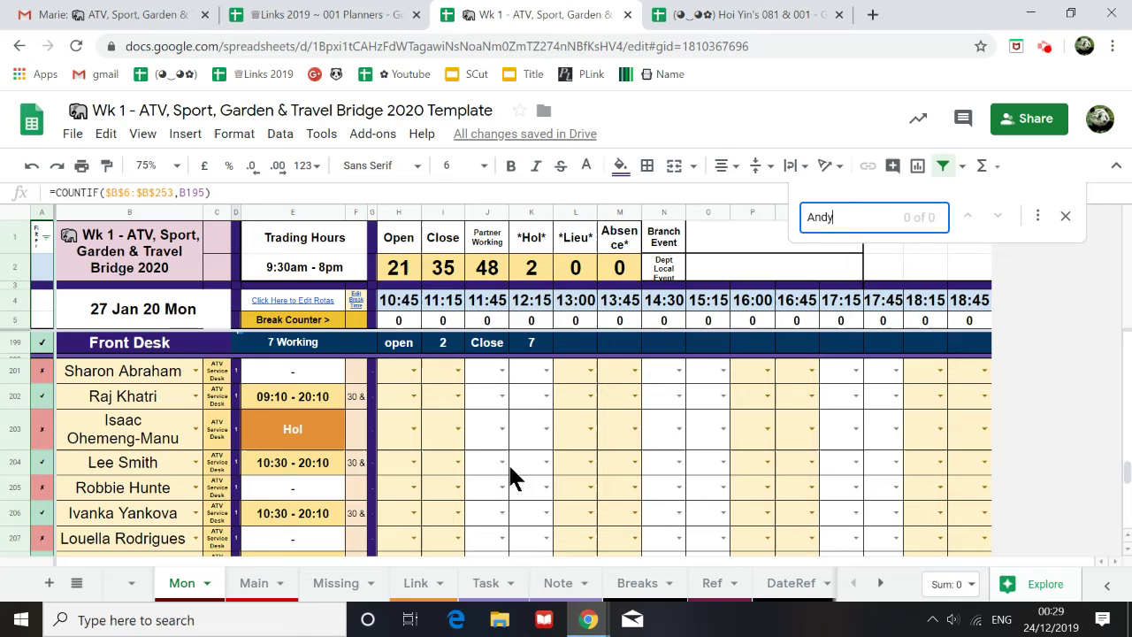
Step: Copy the SGT E name from Missing cell A28 and search for it on the Main sheet
left_click(332, 586)
scroll(113, 487, "up", 15)
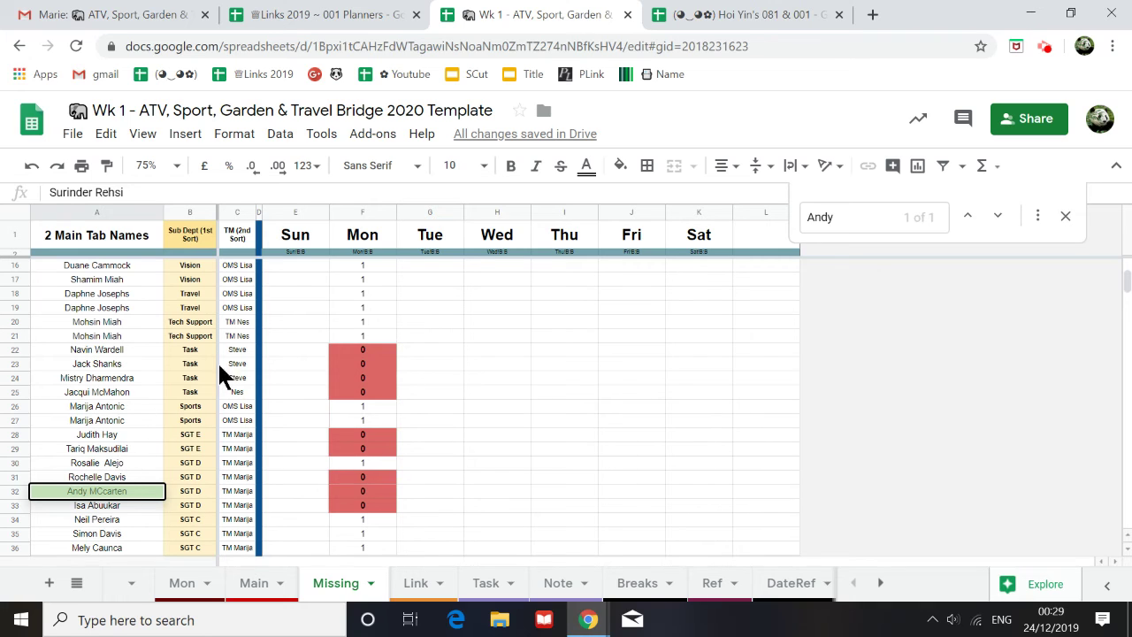
scroll(203, 460, "down", 2)
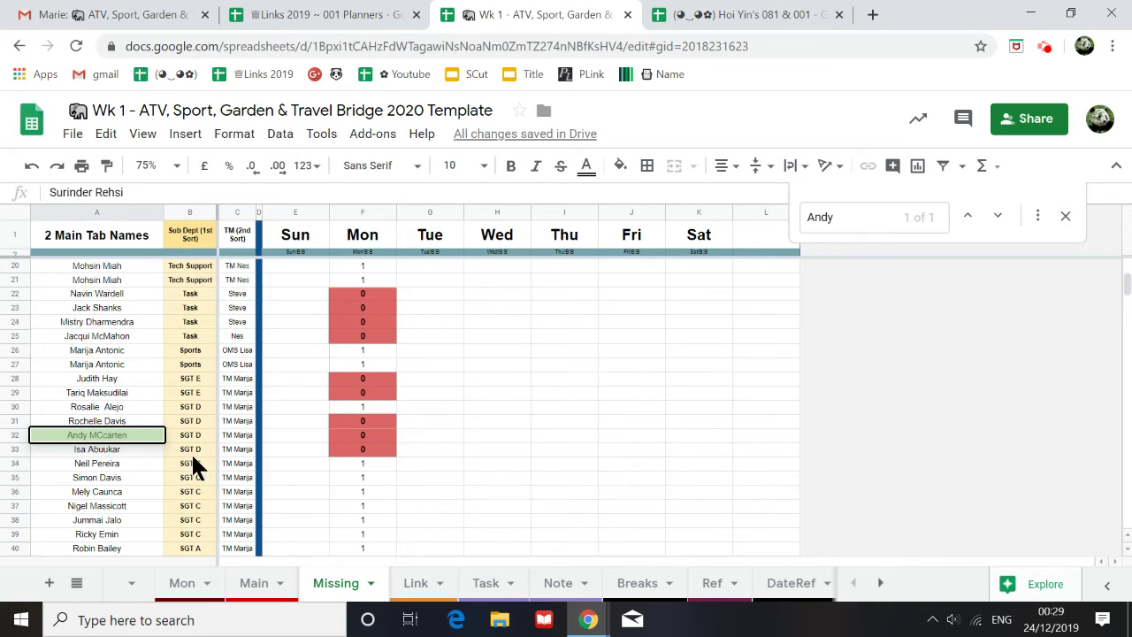
left_click(134, 379)
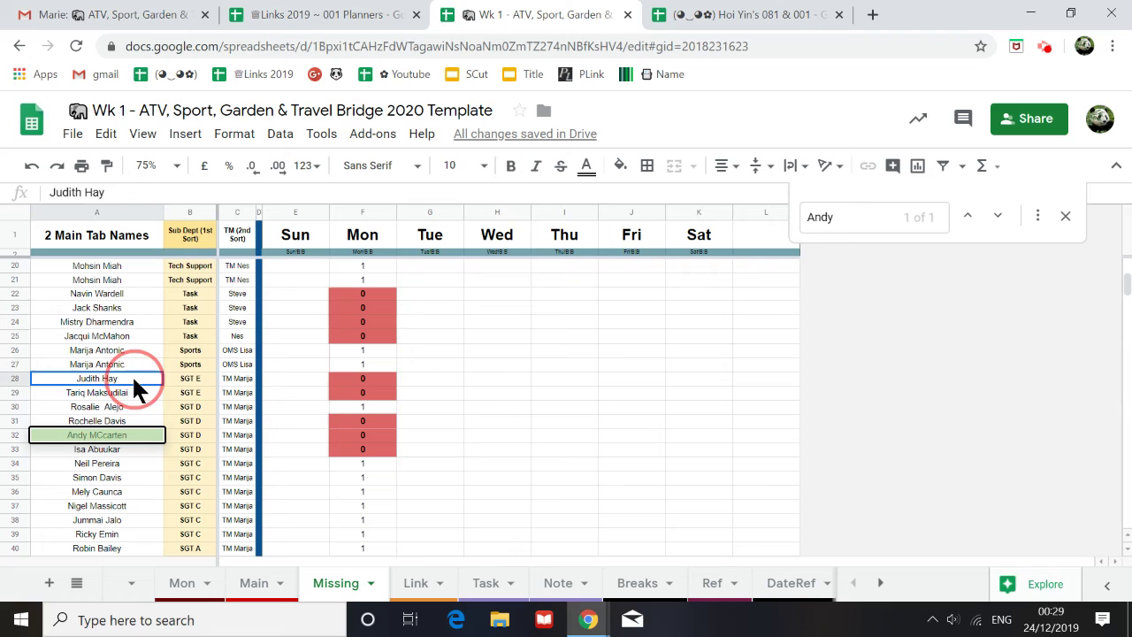
key("ctrl+c")
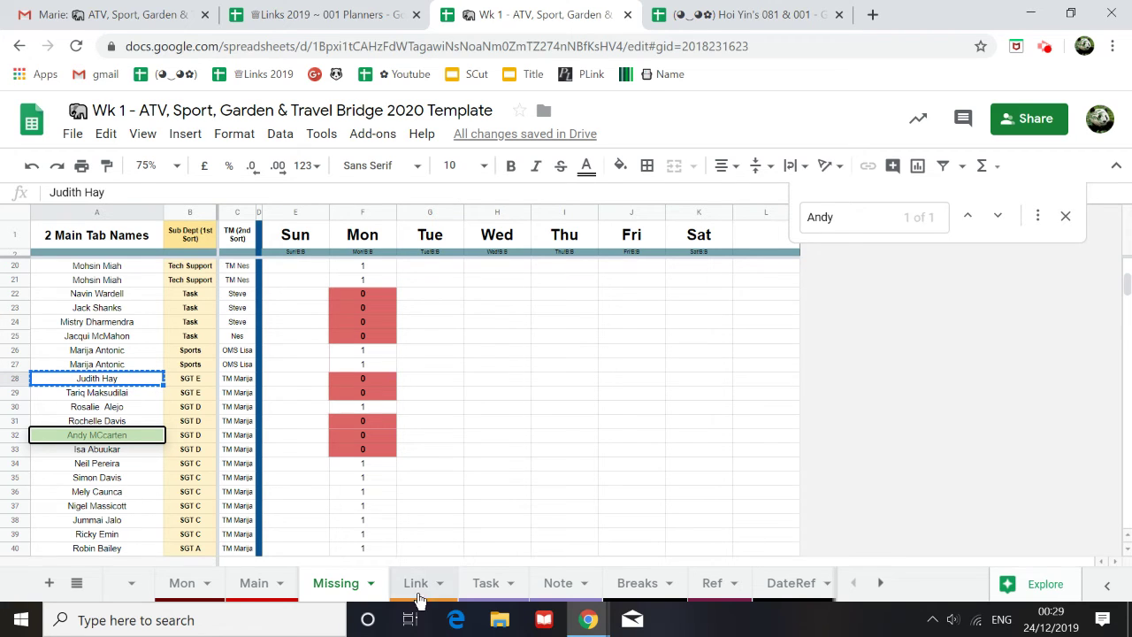
left_click(254, 583)
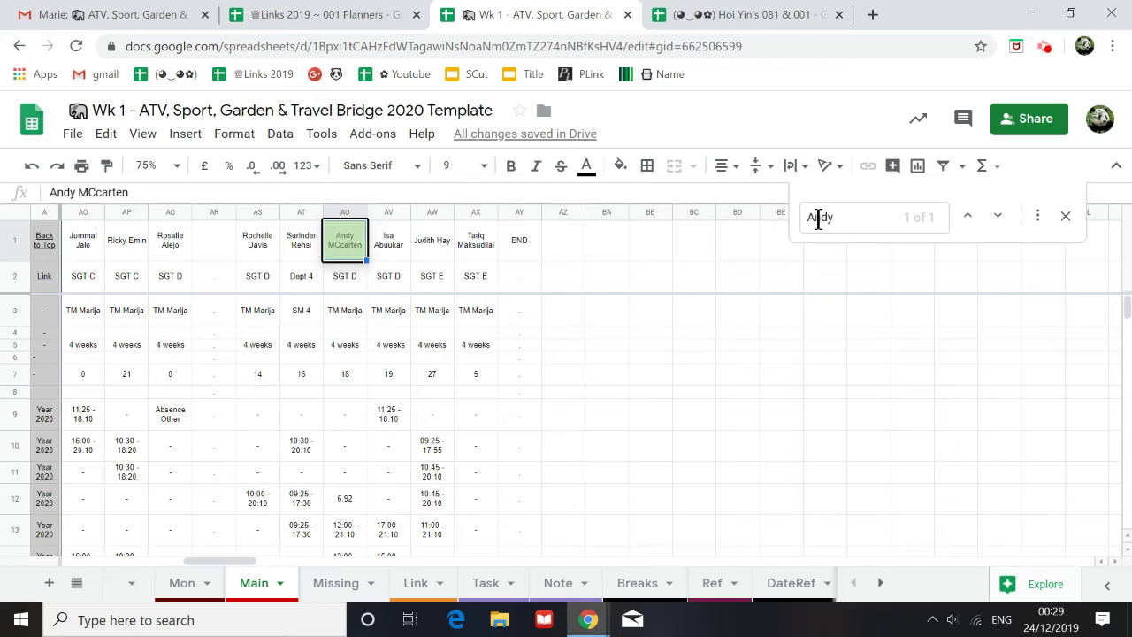
double_click(818, 217)
key("ctrl+v")
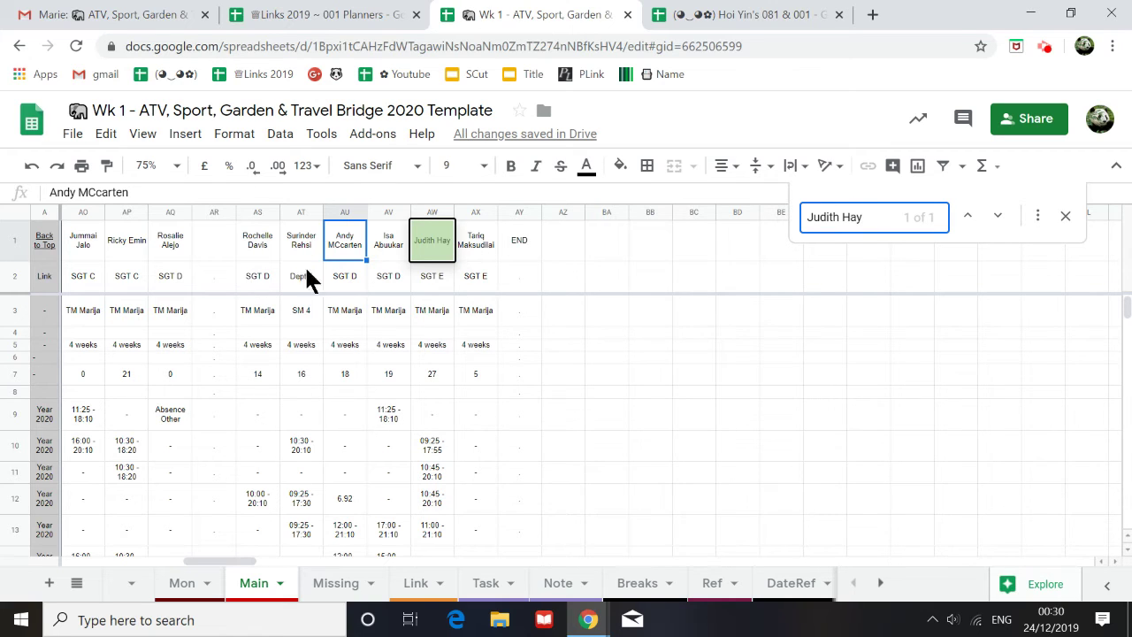
left_click(185, 606)
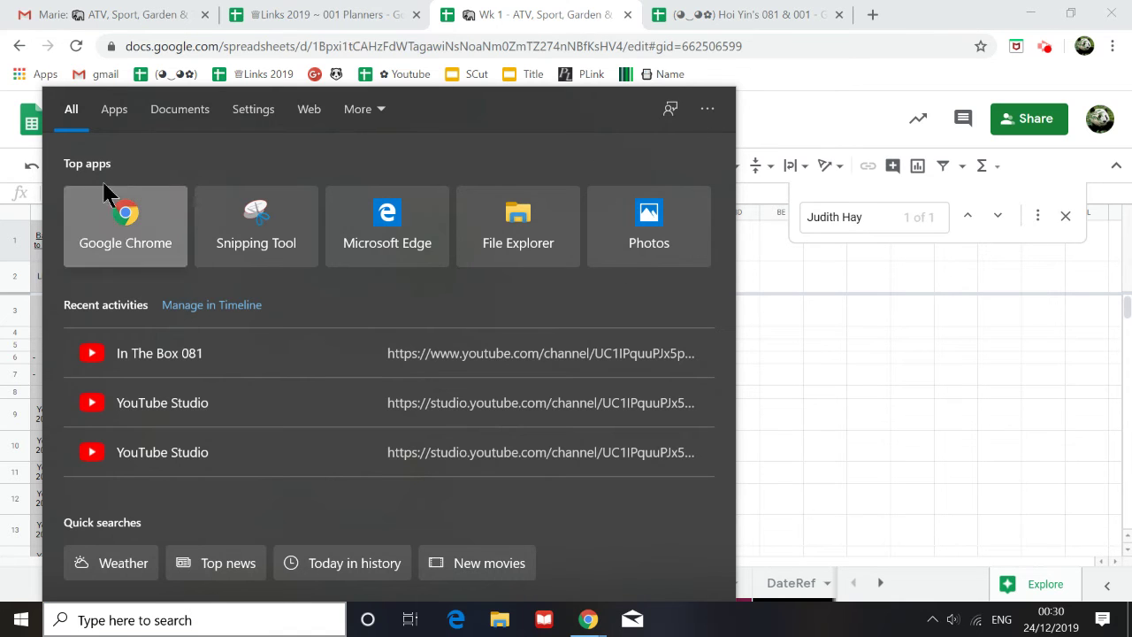
left_click(706, 114)
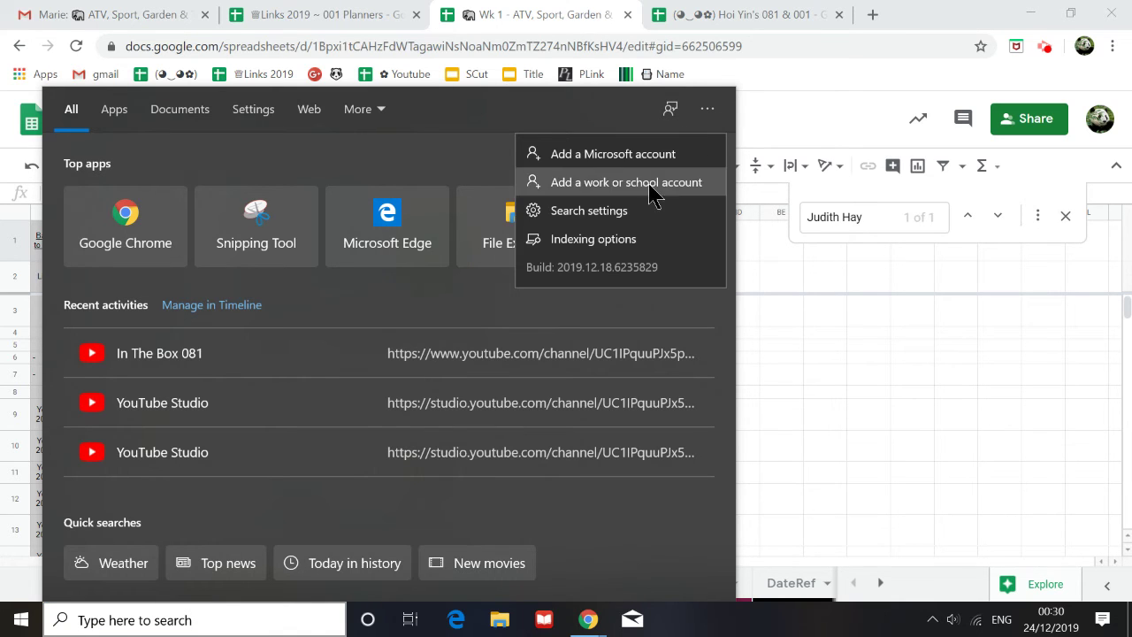
left_click(860, 334)
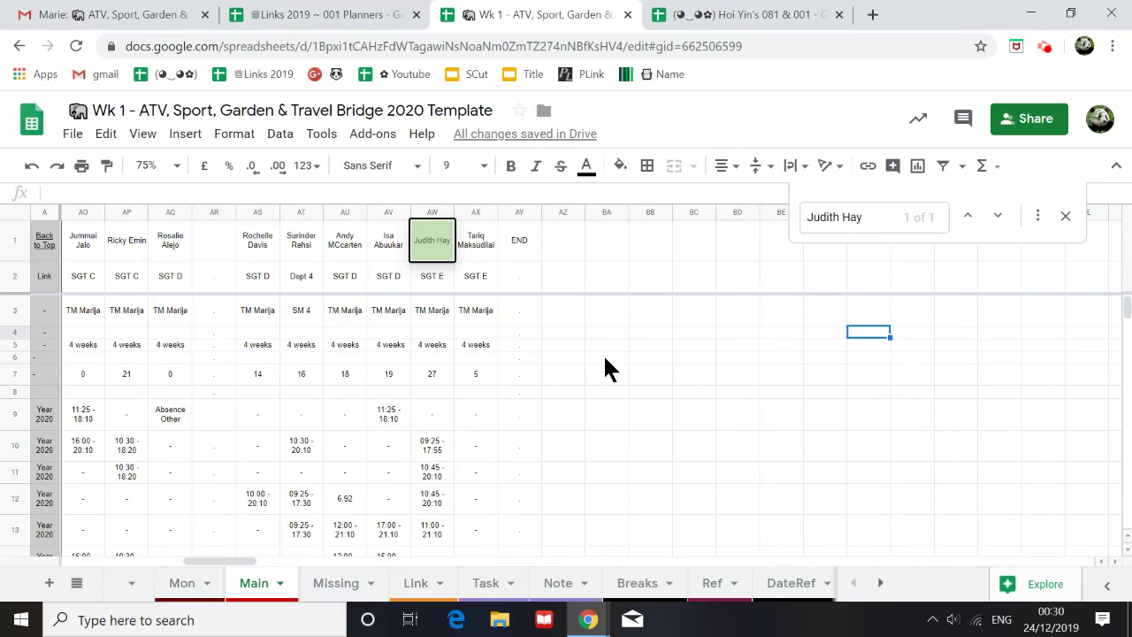
left_click(200, 589)
scroll(138, 519, "down", 10)
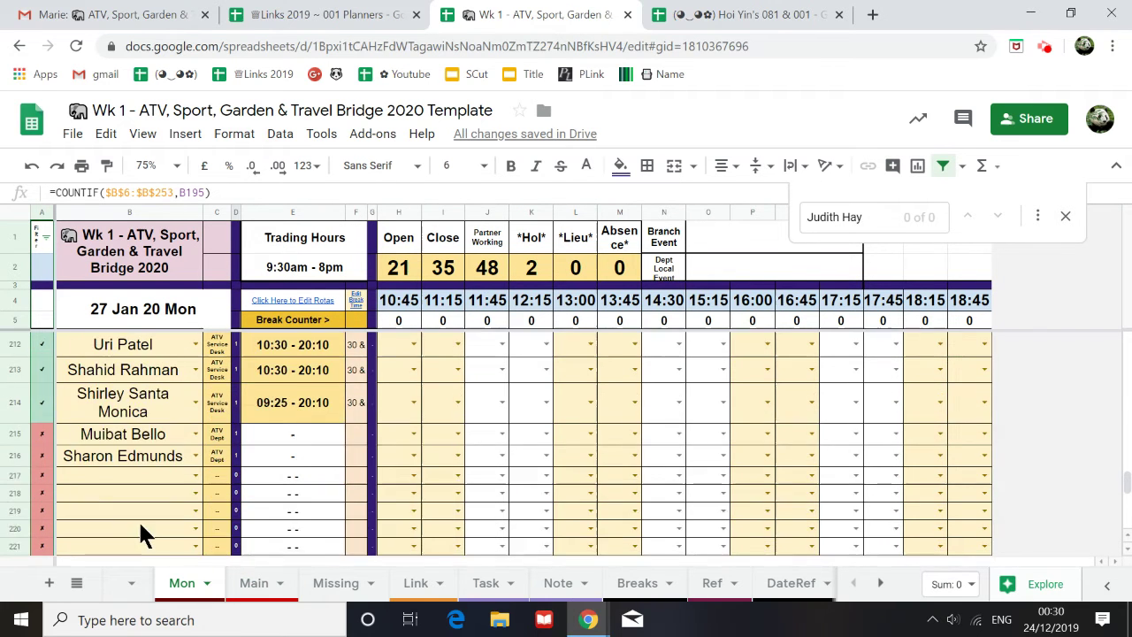
scroll(138, 519, "down", 5)
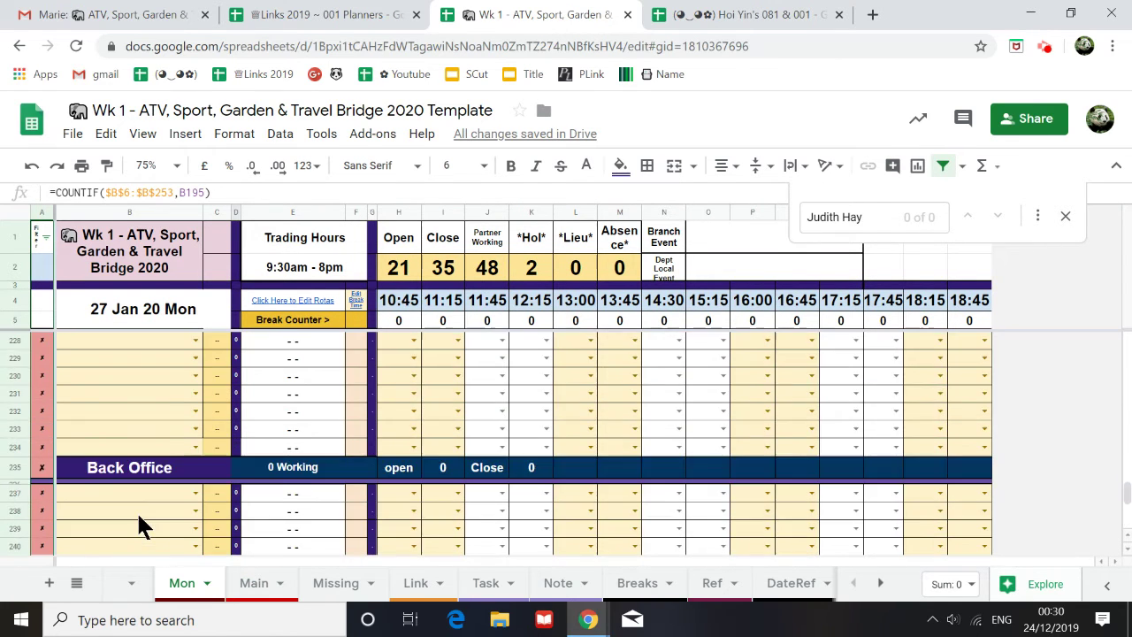
scroll(137, 511, "down", 3)
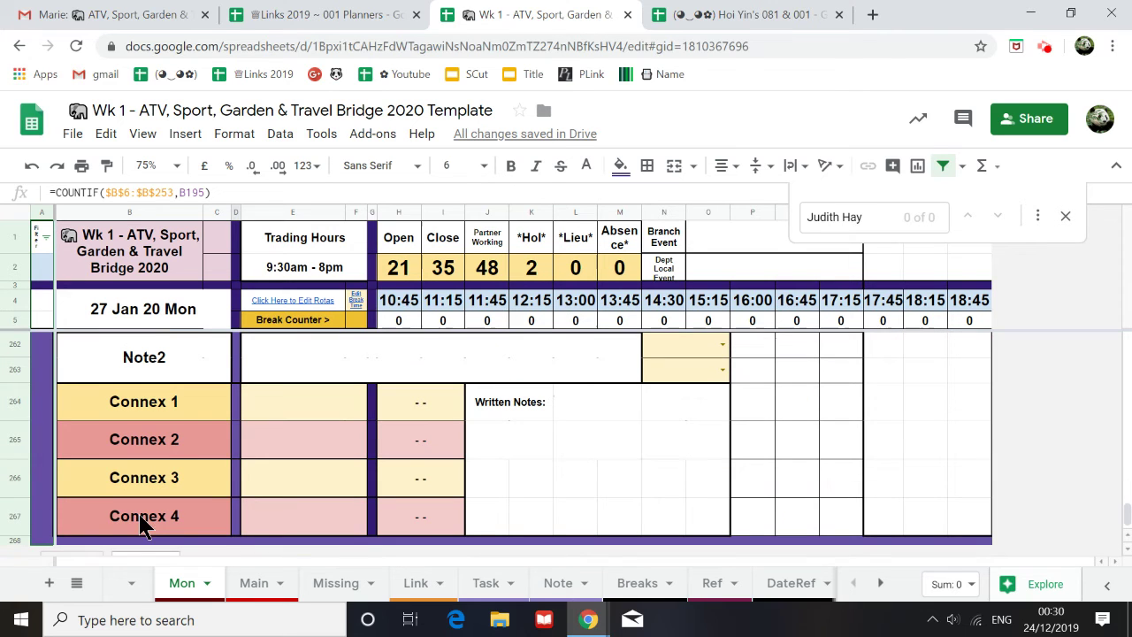
scroll(278, 434, "up", 5)
scroll(272, 442, "up", 5)
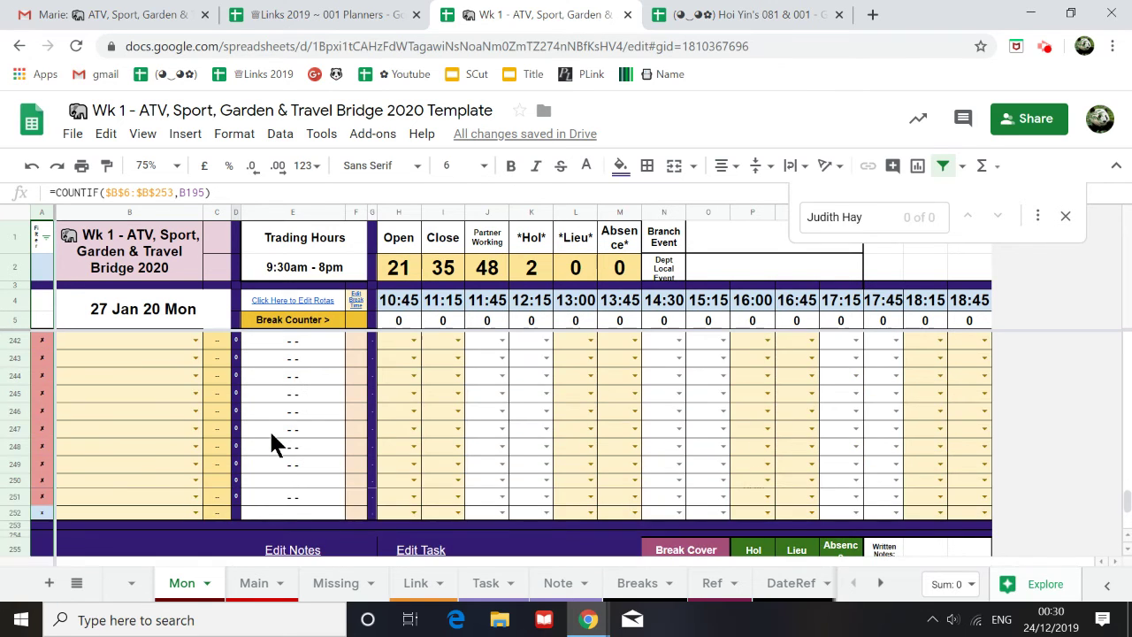
scroll(273, 443, "up", 3)
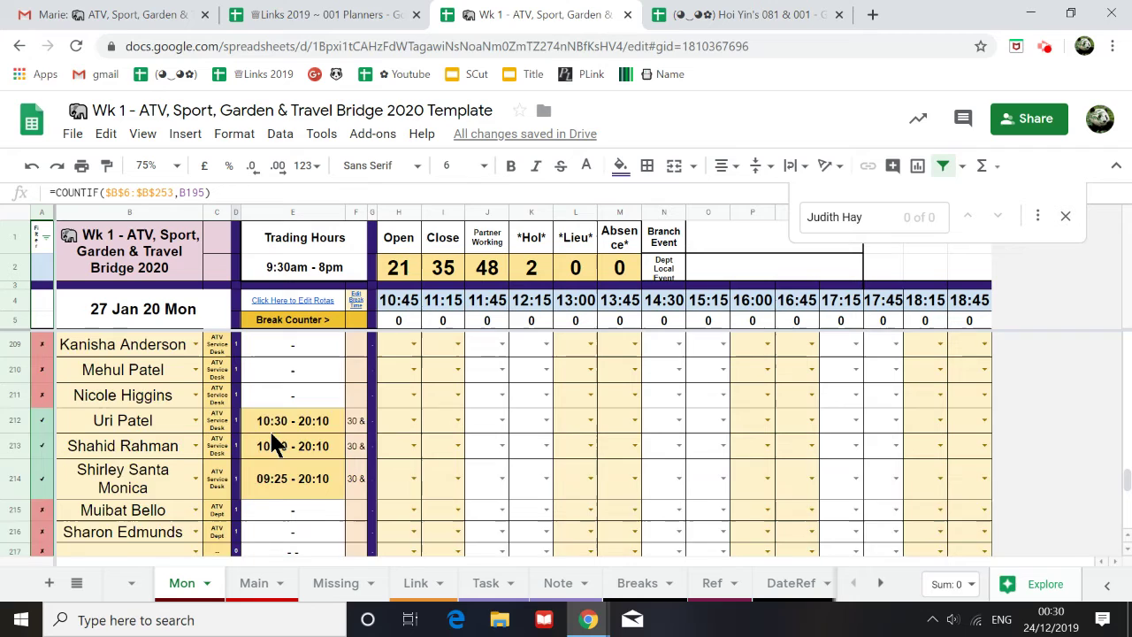
Step: Show the Missing sheet at 100% zoom with the menus collapsed
left_click(336, 584)
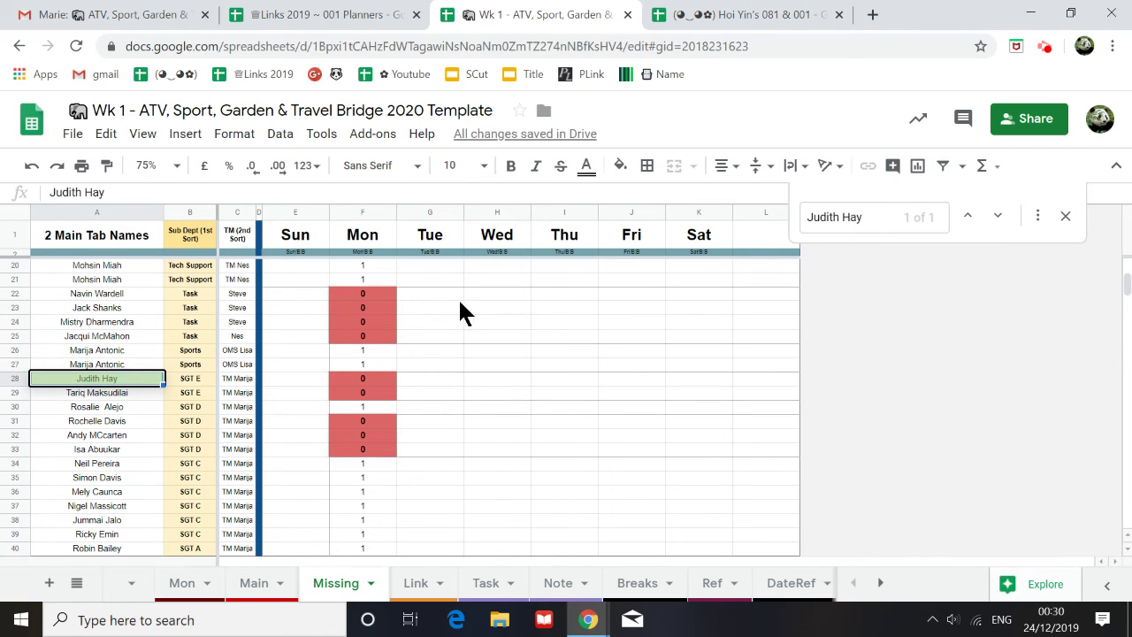
left_click(148, 165)
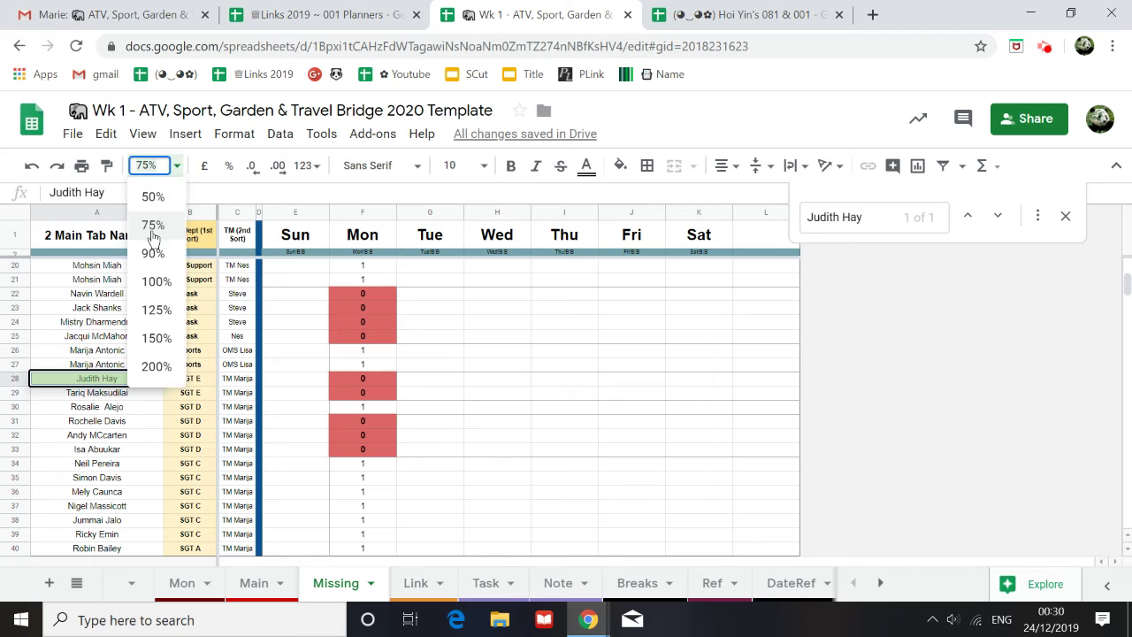
left_click(156, 281)
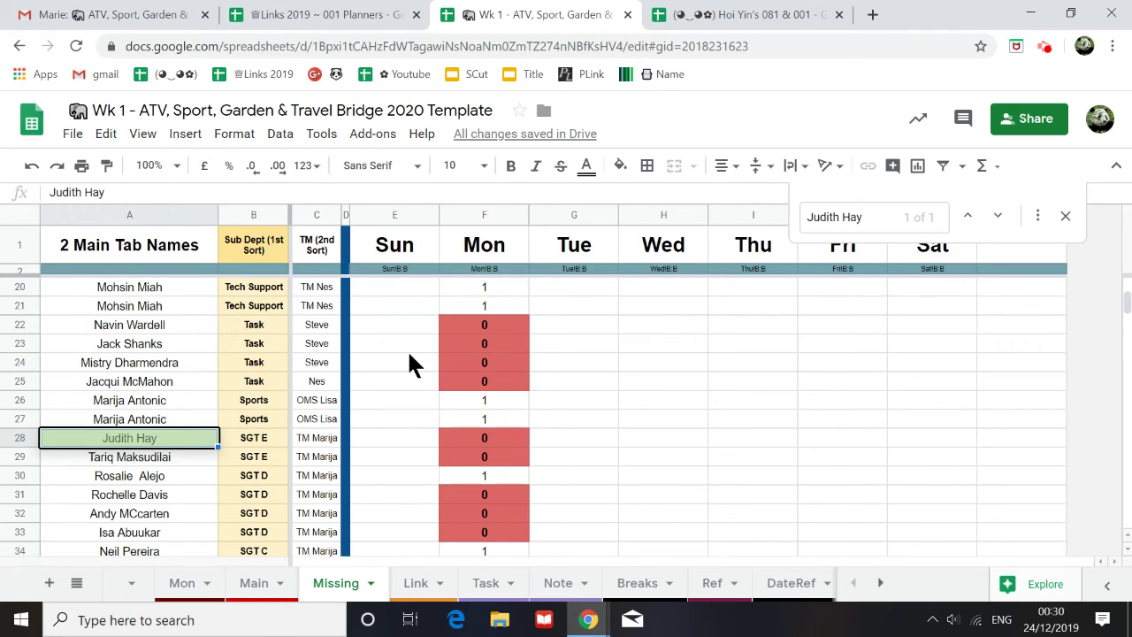
left_click(1115, 166)
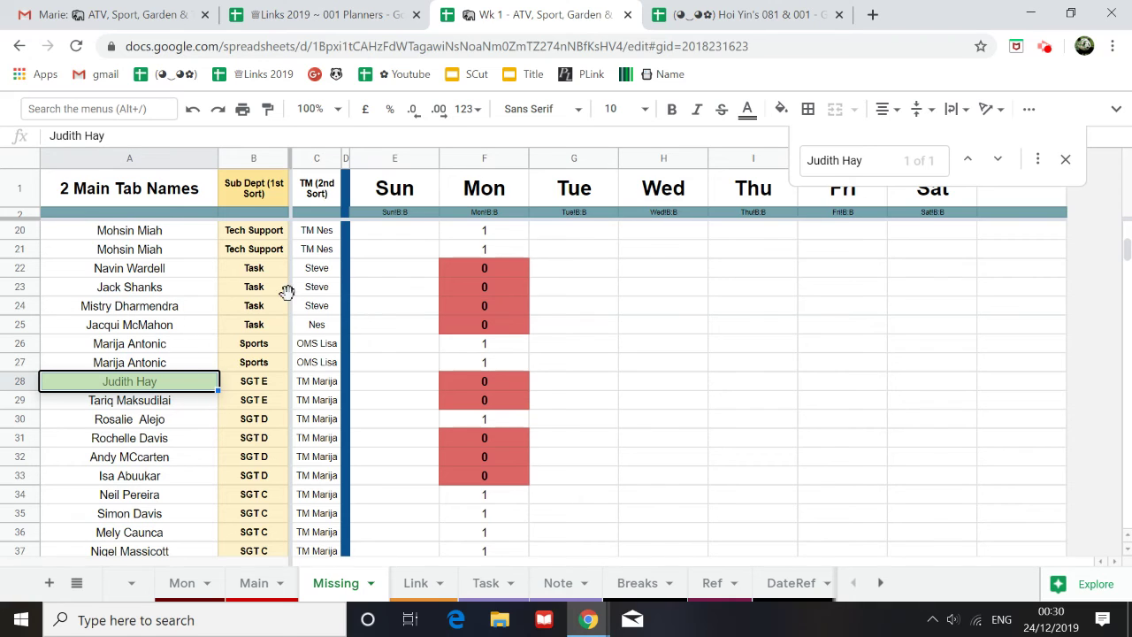
Step: Check the Main and Mon sheets, then return to the Missing sheet
left_click(254, 583)
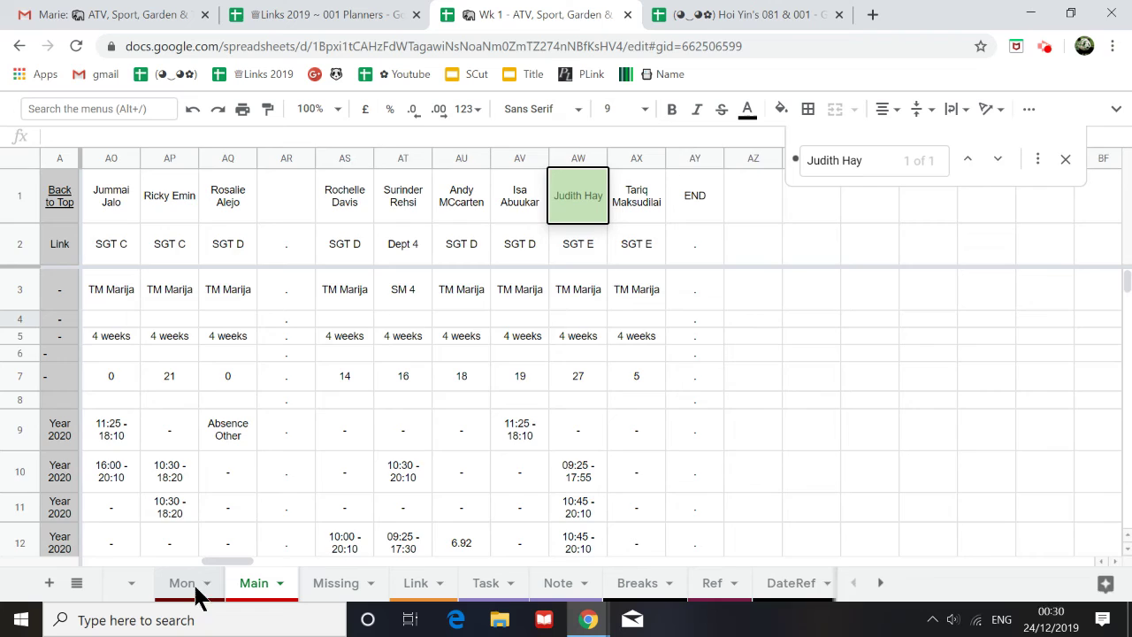
left_click(190, 585)
scroll(332, 468, "down", 2)
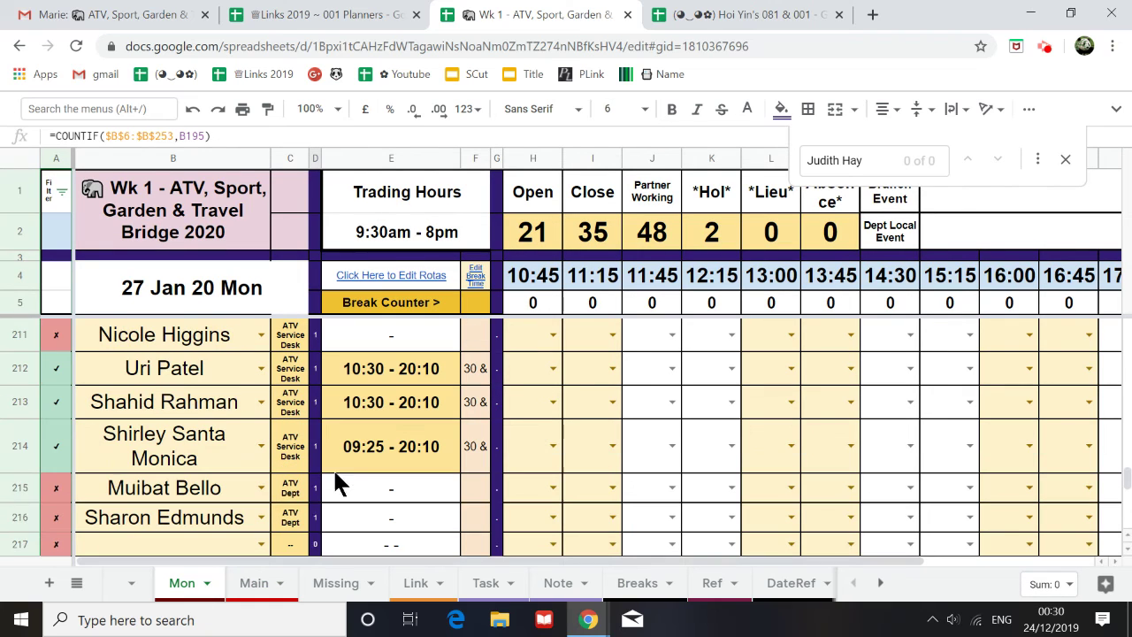
left_click(266, 593)
left_click(334, 595)
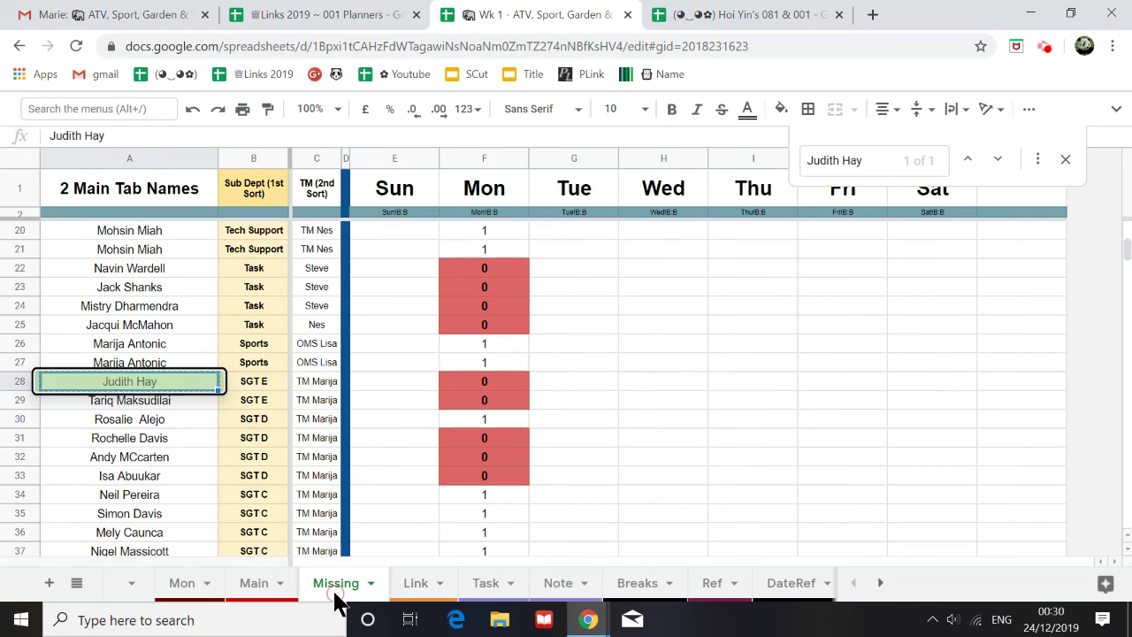
Step: Enter 1 in the staff member's Mon cell F22 and fill it down to F34
left_click(508, 276)
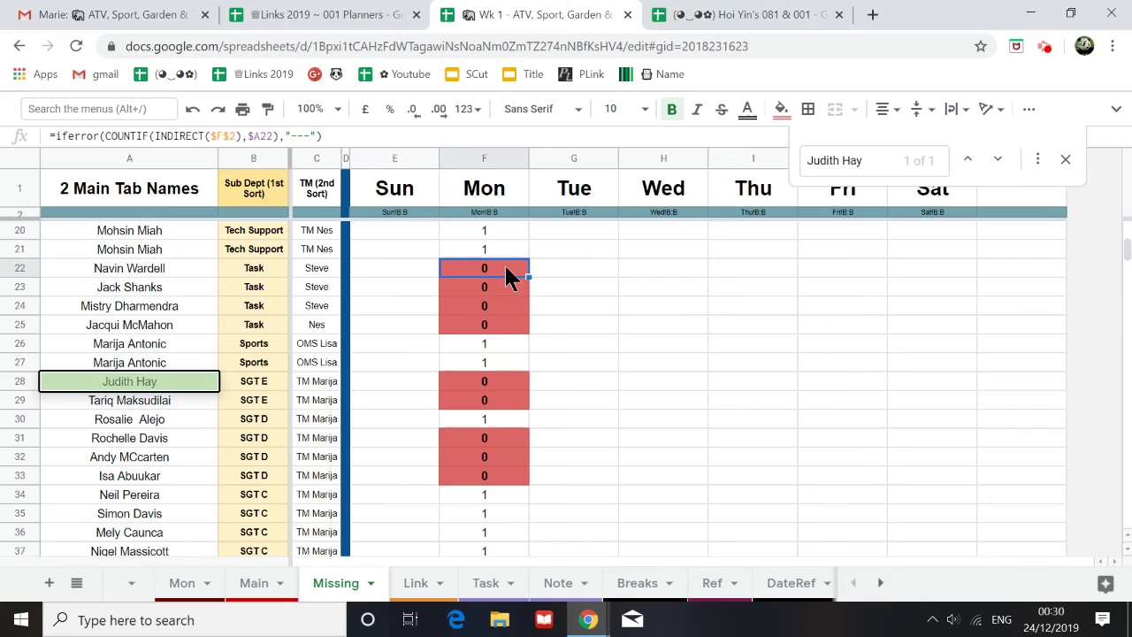
type("1")
left_click(538, 276)
left_click(517, 274)
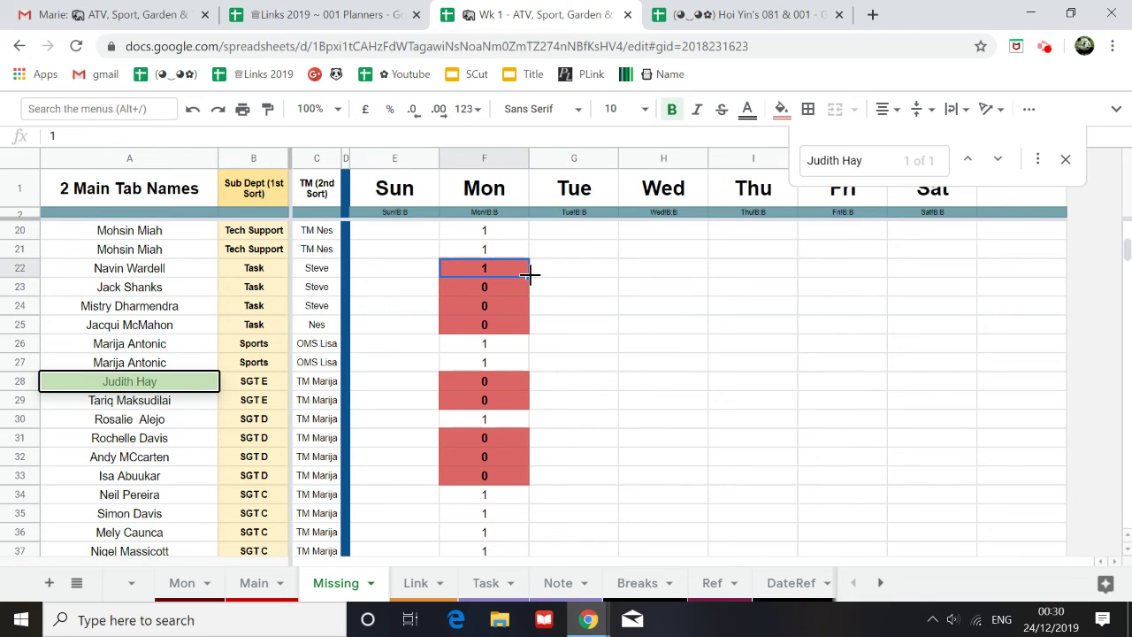
left_click_drag(528, 276, 518, 497)
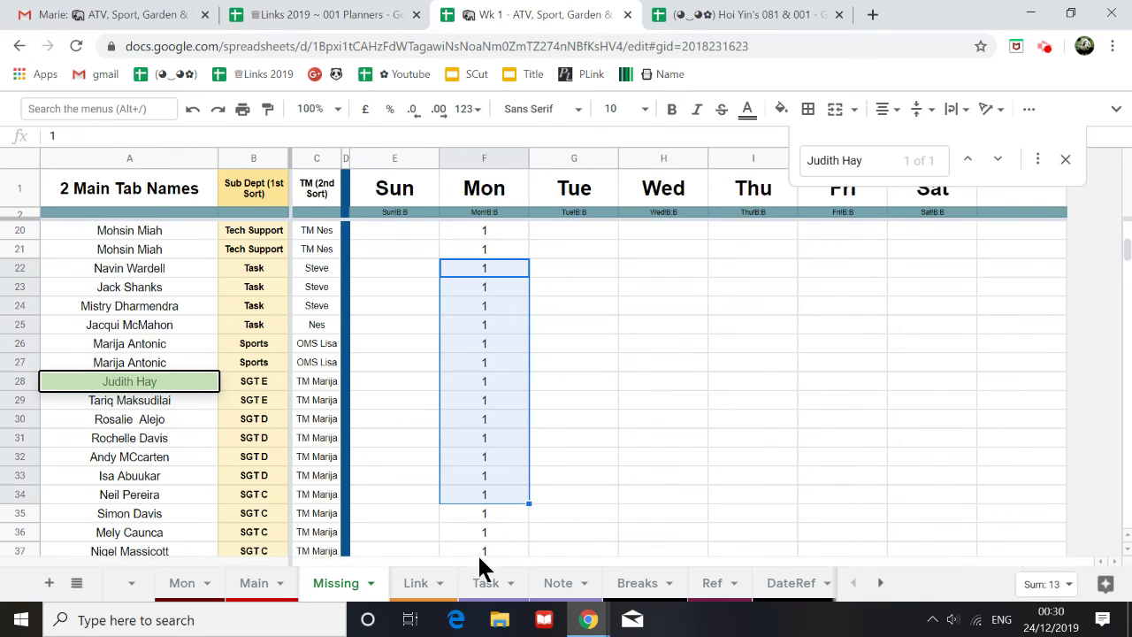
Step: Undo the fill-down so only F22 keeps 1 and the other flagged rows stay 0
scroll(575, 368, "up", 6)
scroll(584, 365, "down", 1)
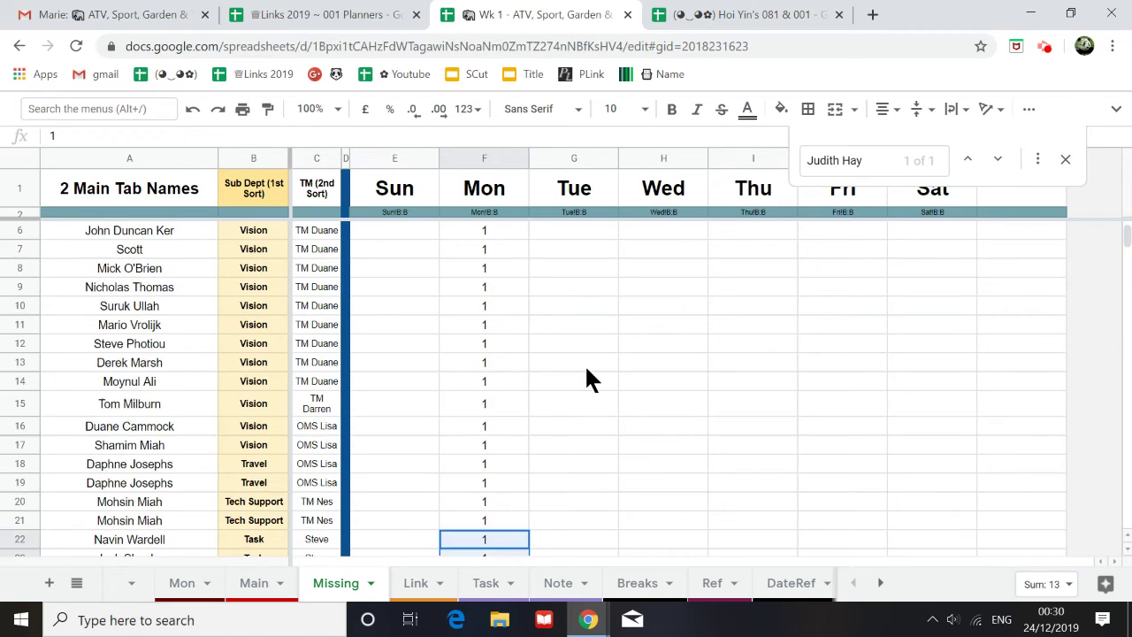
scroll(587, 369, "down", 8)
scroll(587, 362, "up", 4)
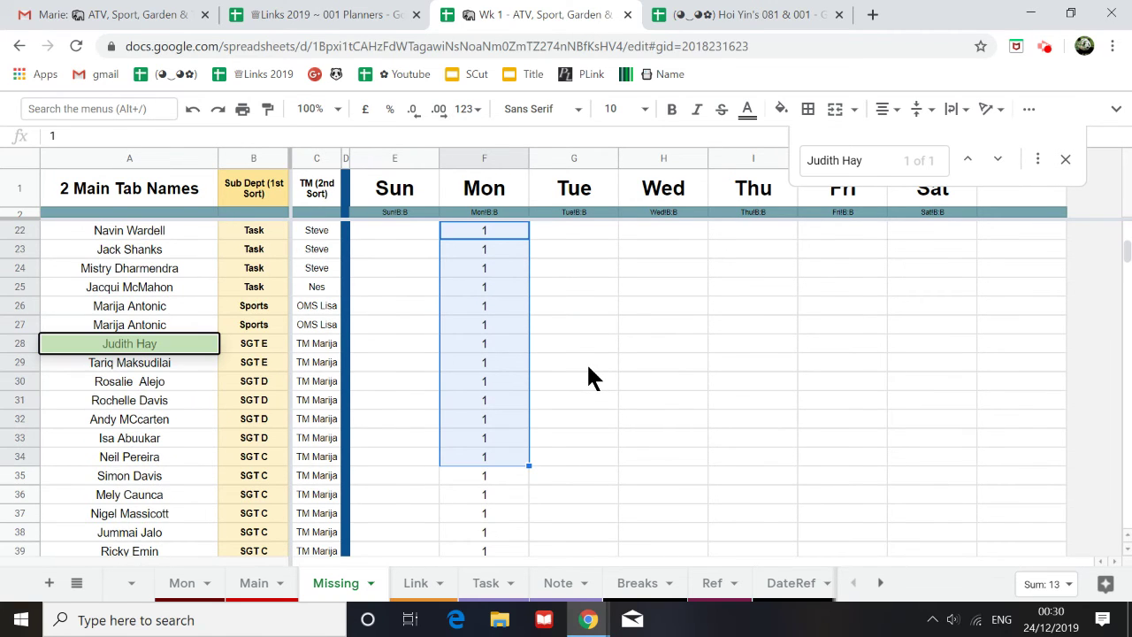
scroll(587, 361, "up", 3)
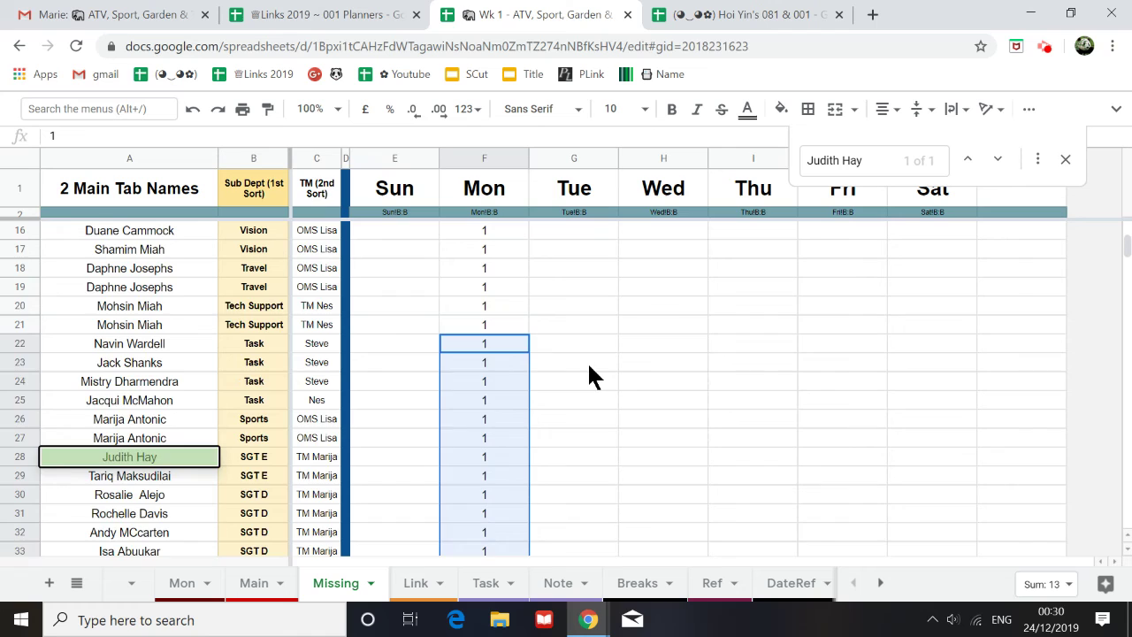
left_click(192, 109)
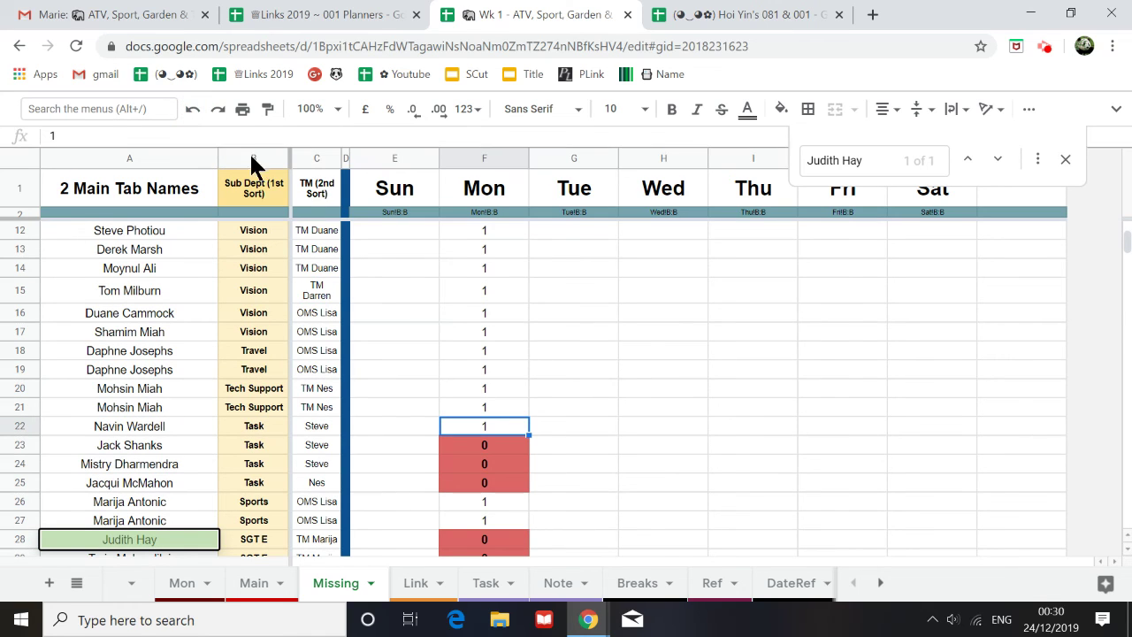
left_click(552, 345)
scroll(522, 341, "down", 3)
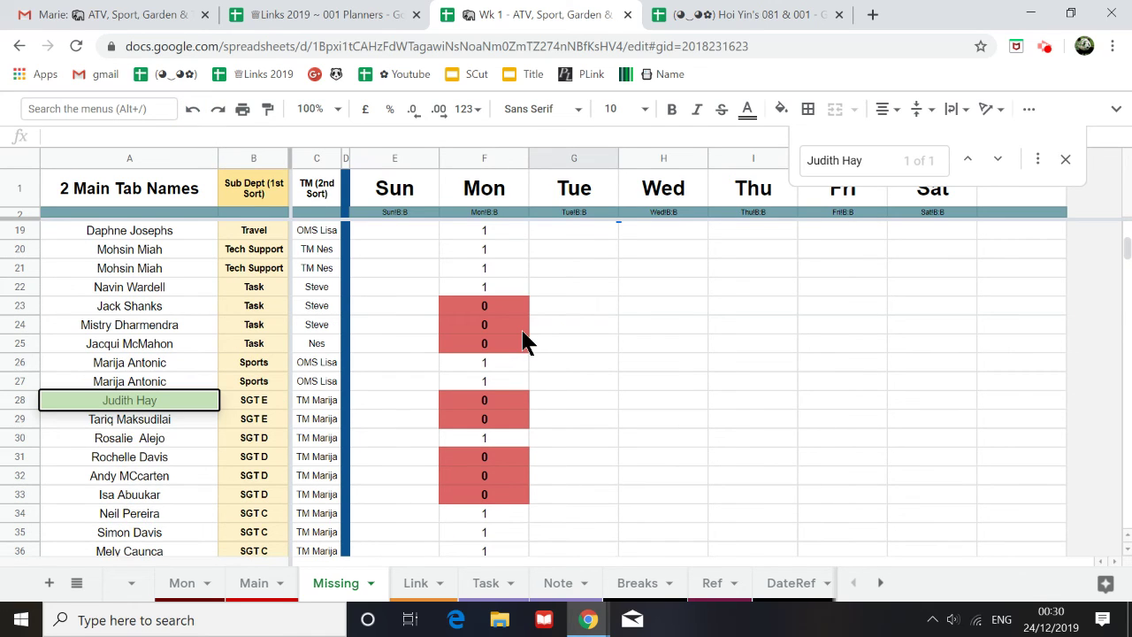
Step: Scroll the Mon rota up to its empty Sport section, showing 0 Working
left_click(195, 588)
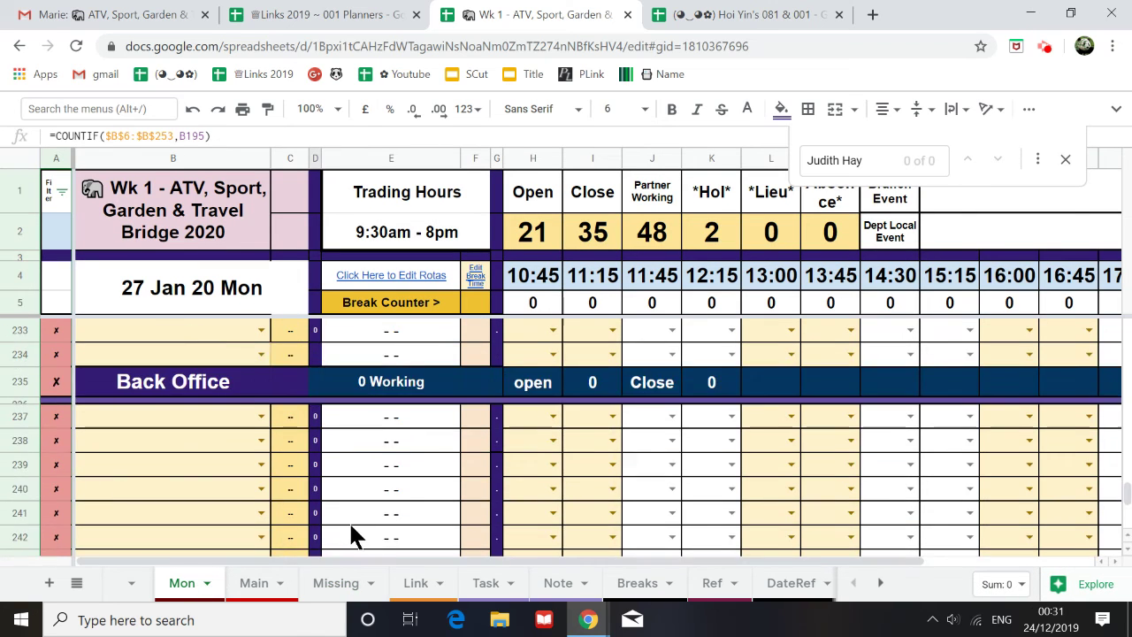
scroll(351, 531, "down", 5)
scroll(352, 530, "up", 10)
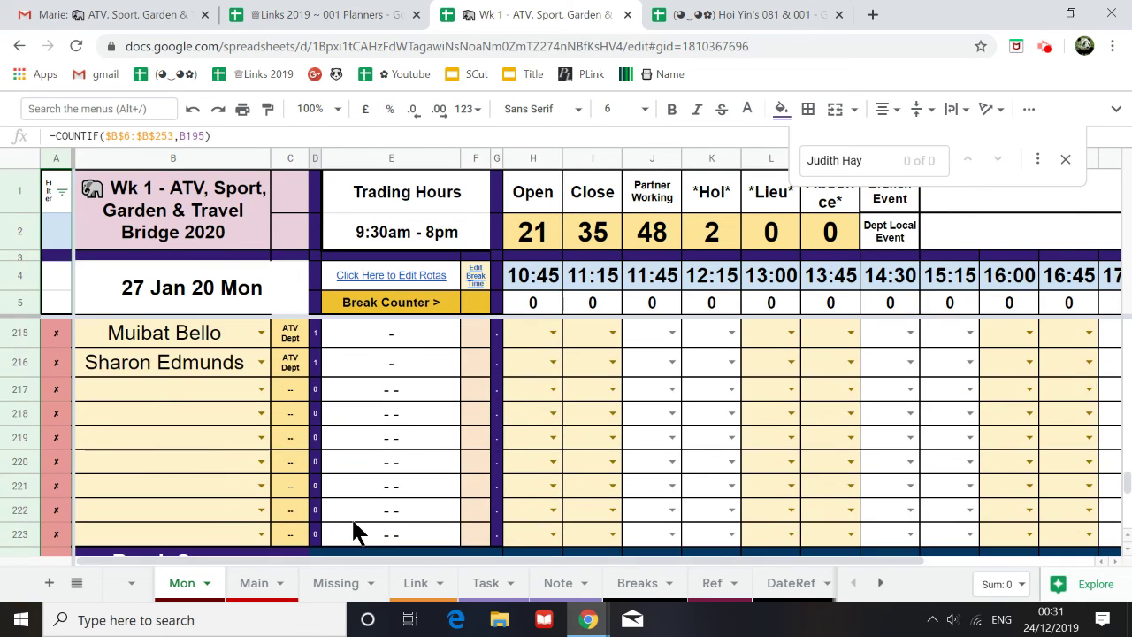
scroll(353, 531, "up", 10)
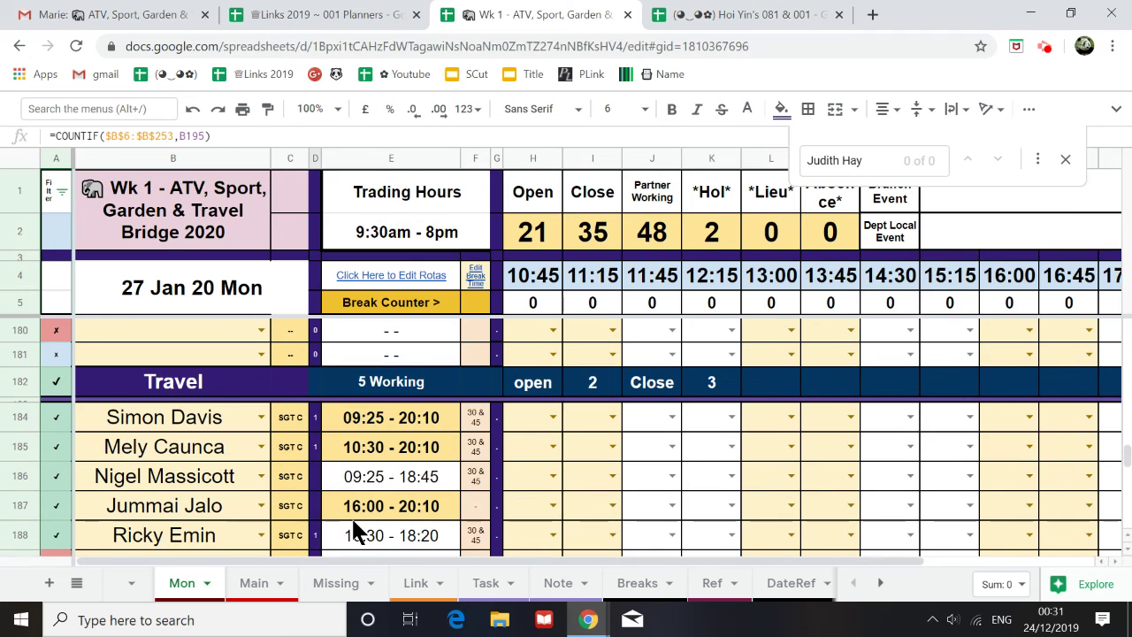
scroll(351, 516, "up", 1)
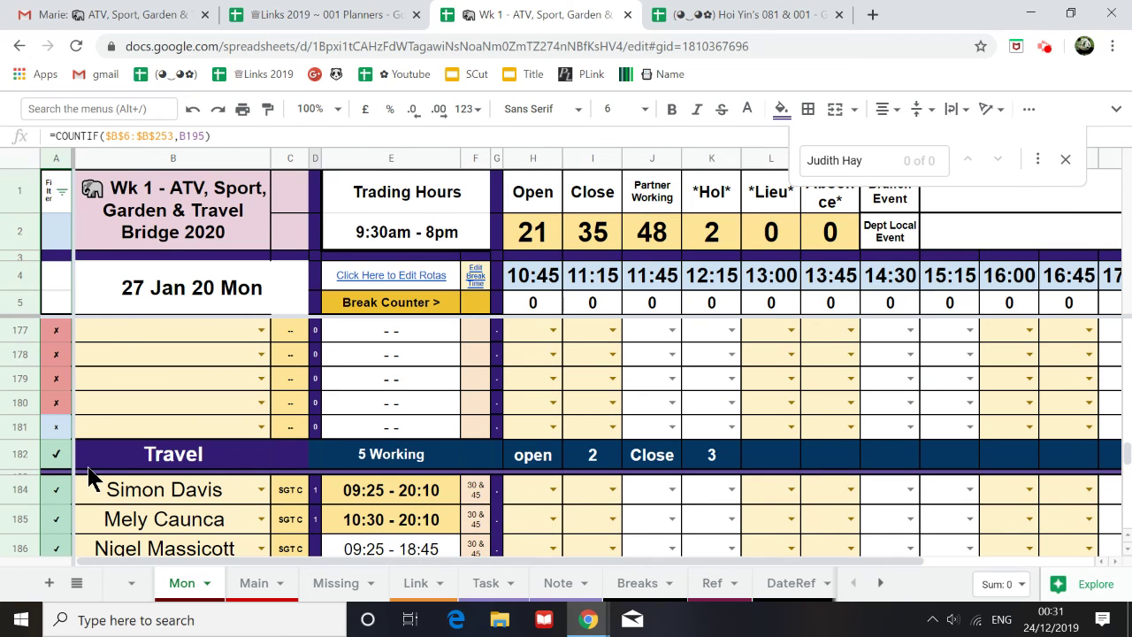
scroll(89, 473, "up", 5)
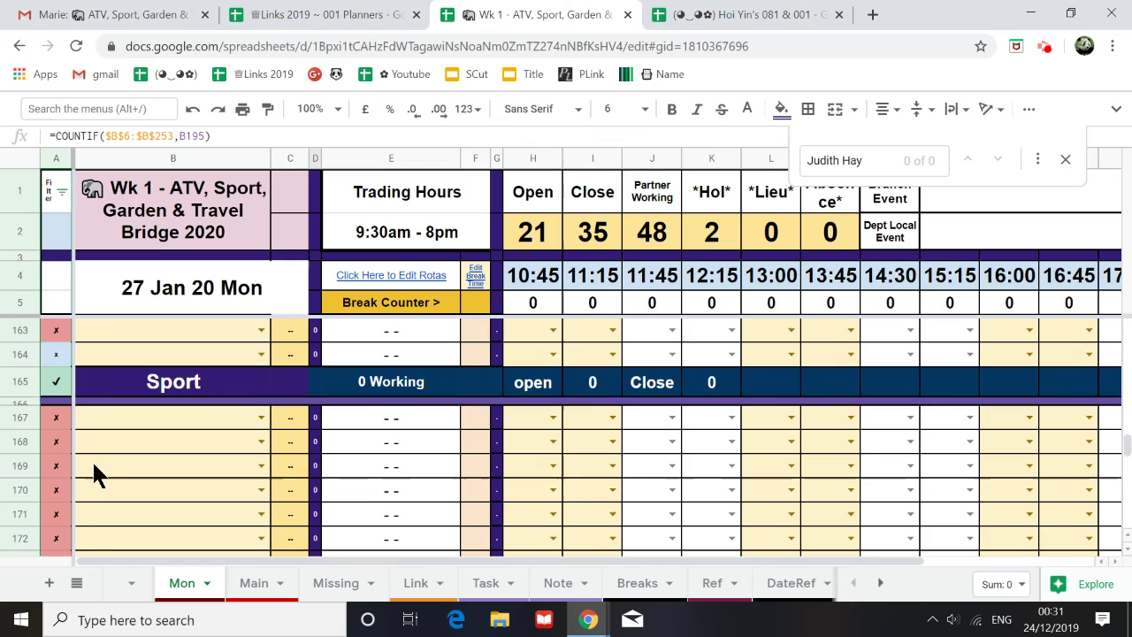
scroll(90, 458, "up", 5)
scroll(89, 446, "up", 1)
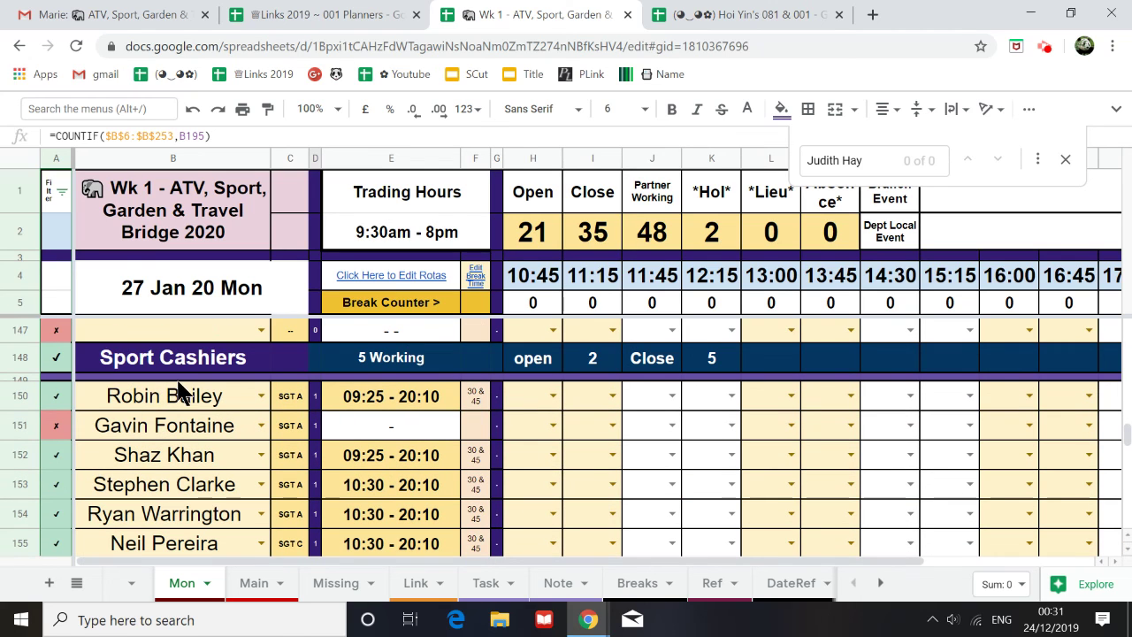
scroll(160, 390, "down", 5)
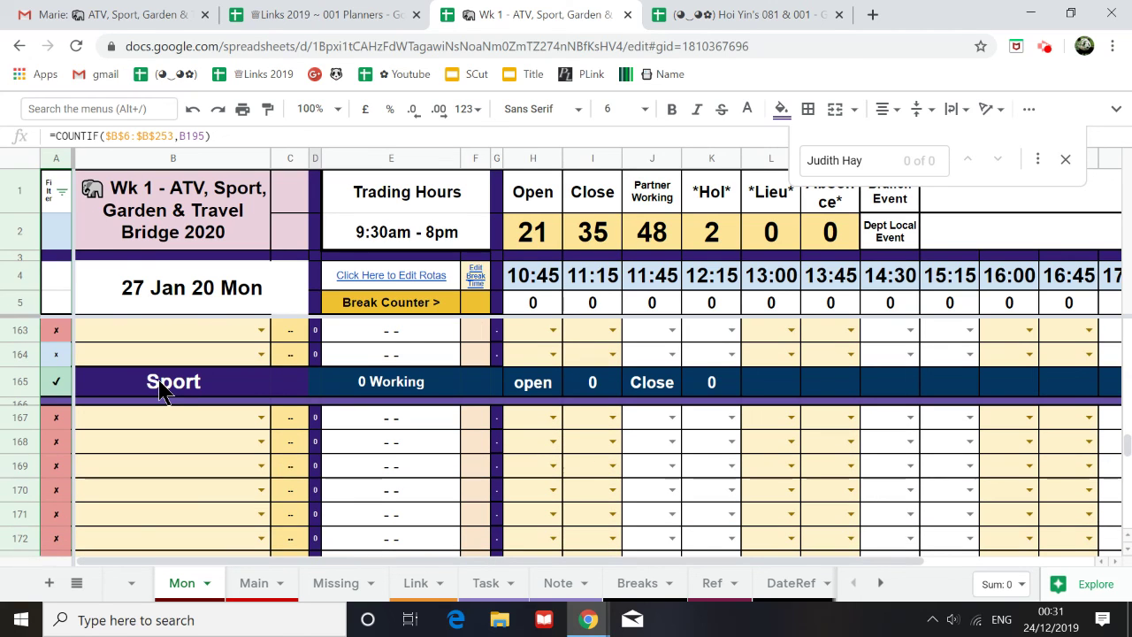
Step: Close the Find bar holding the unmatched staff-name search
left_click(1065, 159)
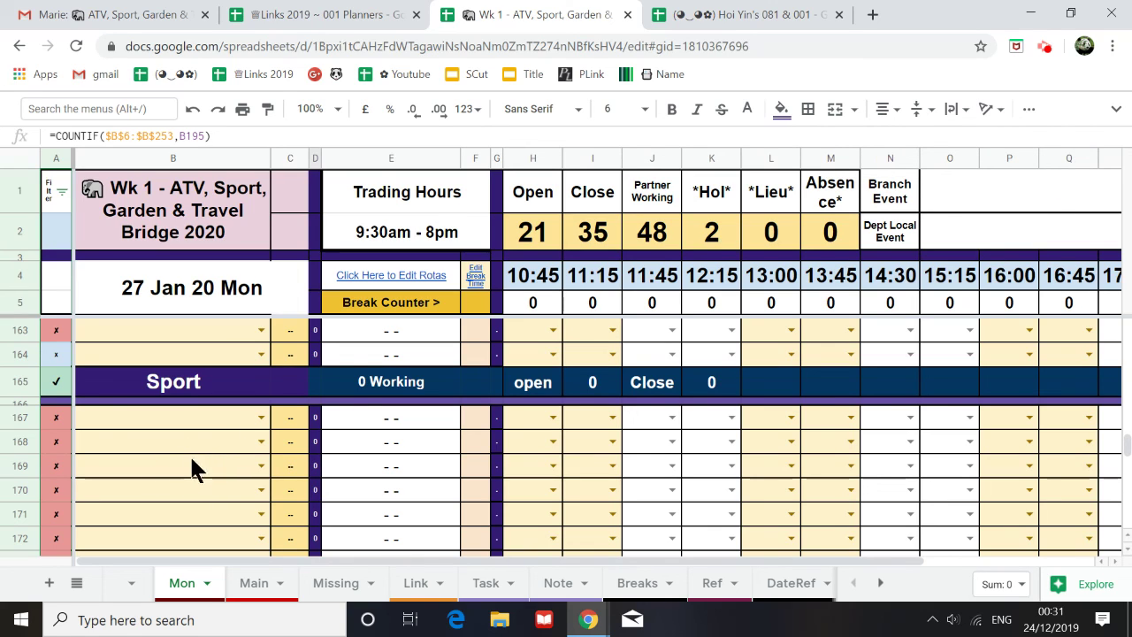
scroll(220, 467, "up", 3)
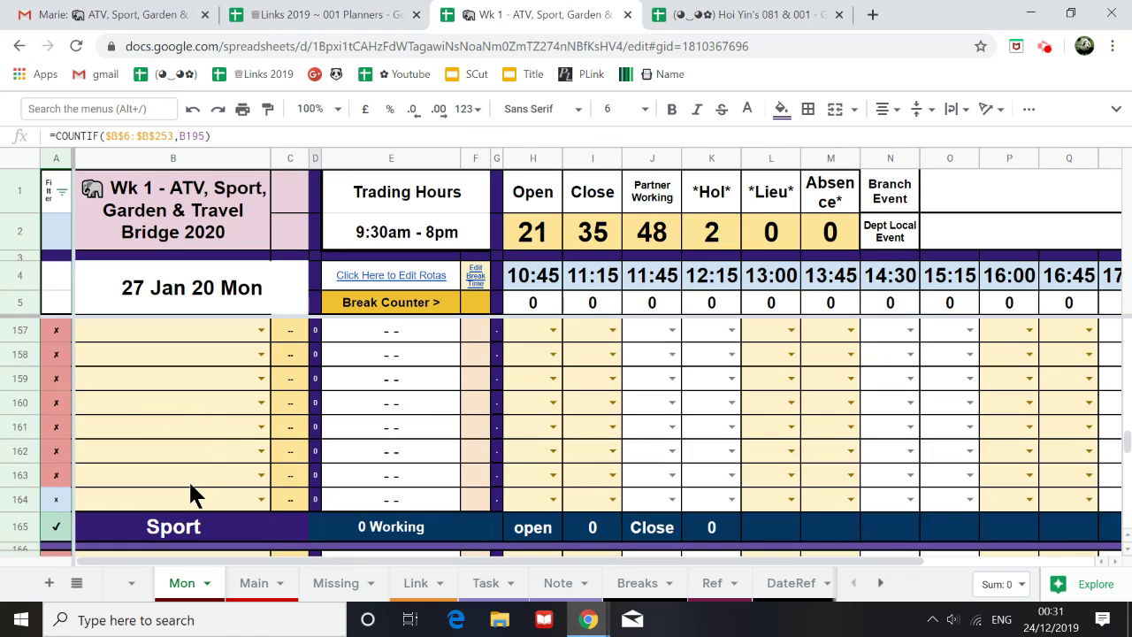
scroll(192, 493, "down", 3)
scroll(210, 471, "down", 1)
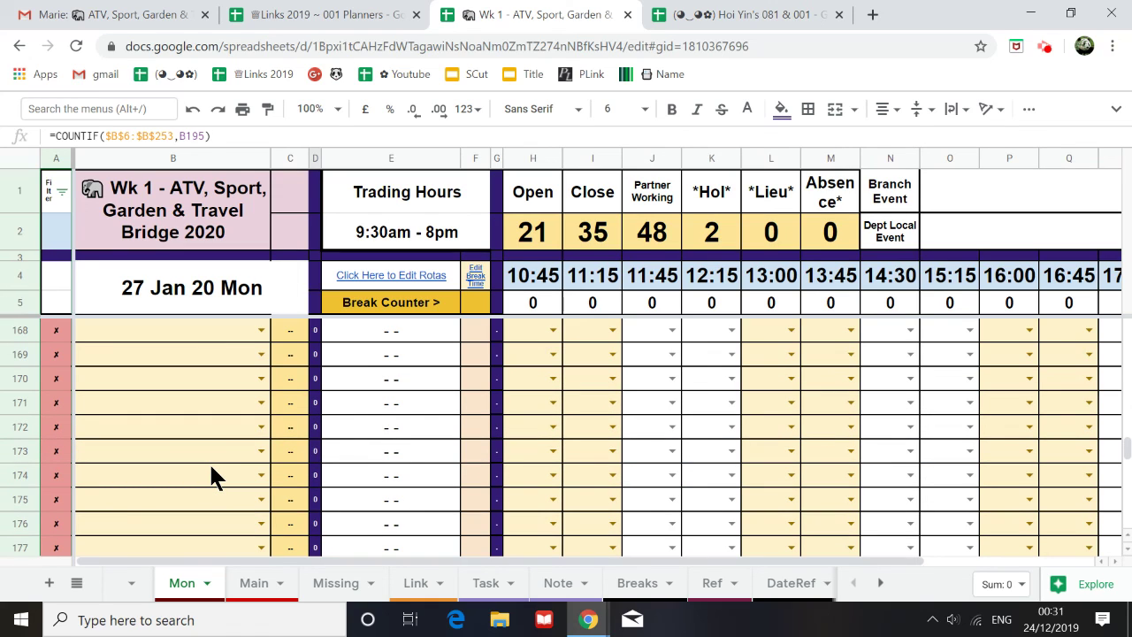